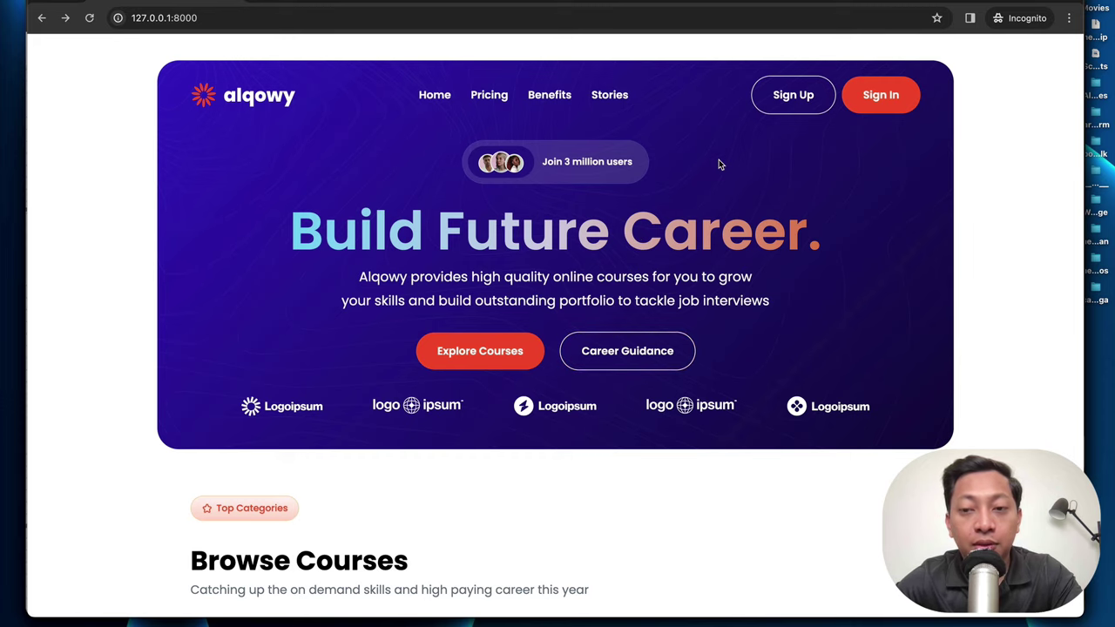
# Step: Start a sign-up with the student's name, email and occupation Designer
pyautogui.click(790, 99)
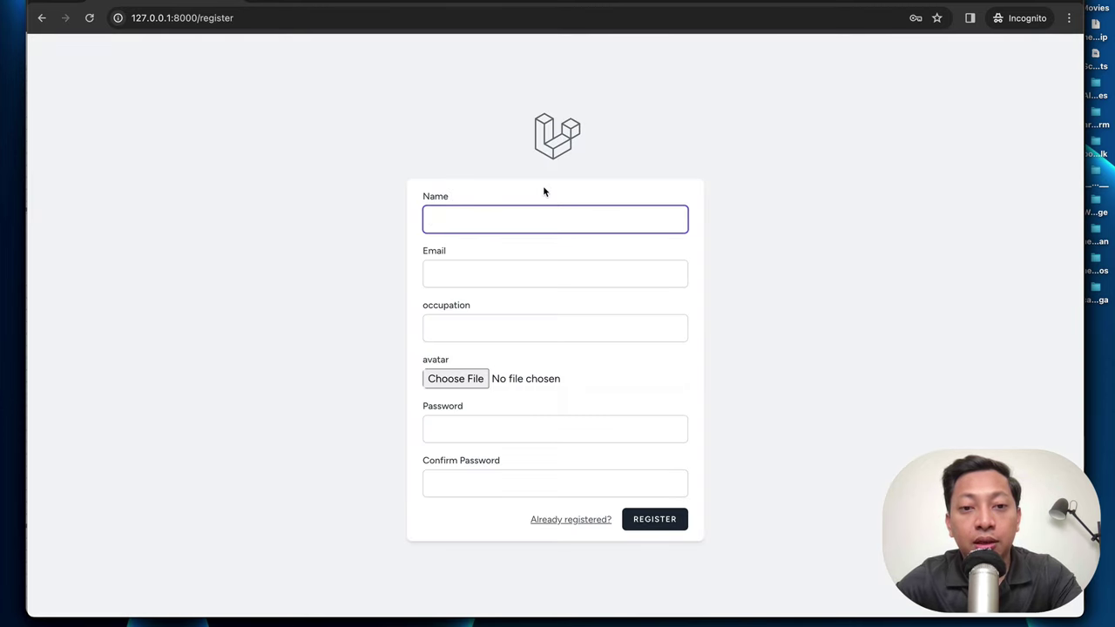
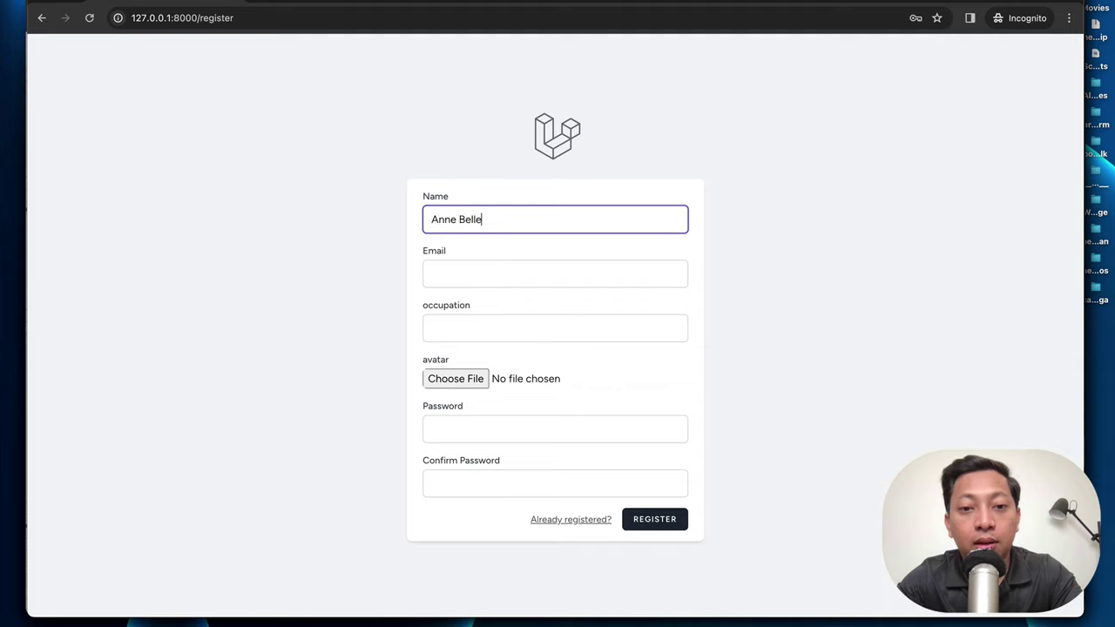
pyautogui.press('Tab')
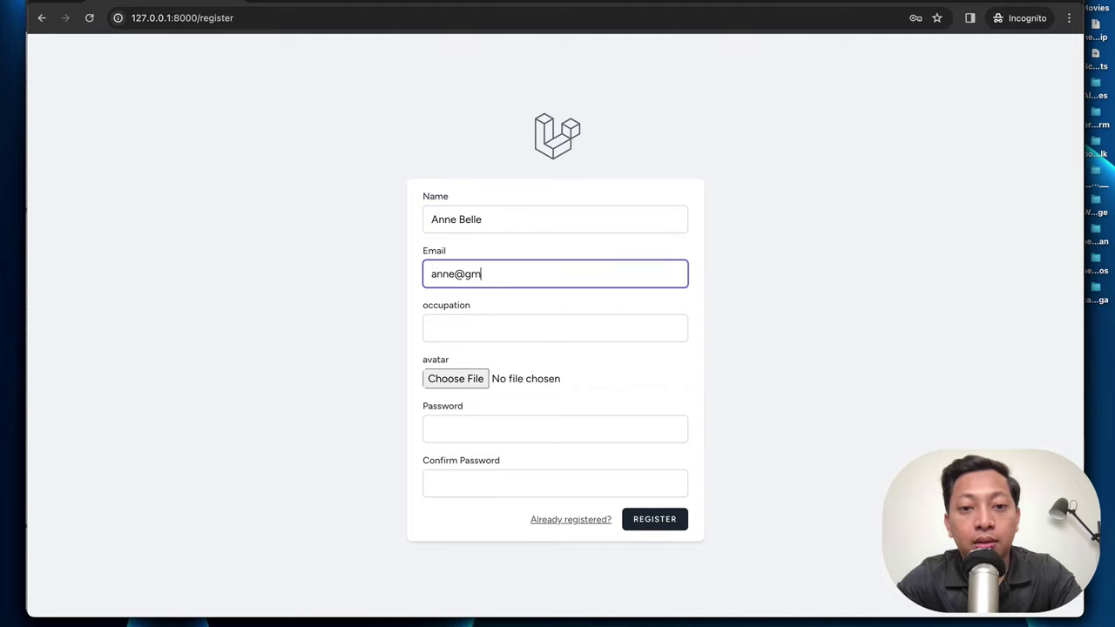
pyautogui.press('Tab')
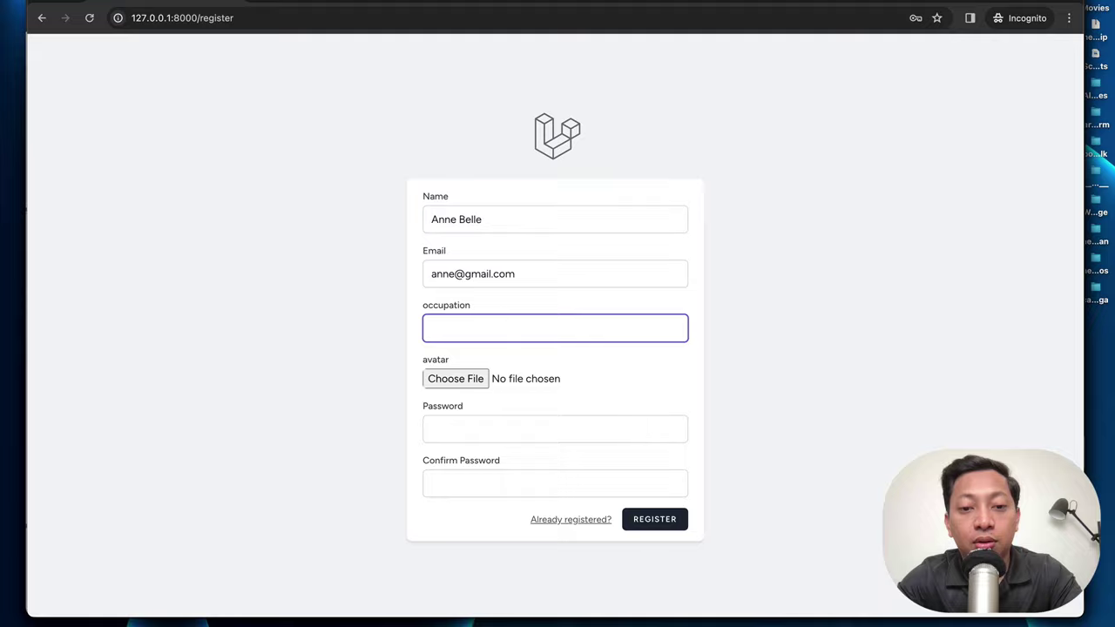
pyautogui.write('Designer')
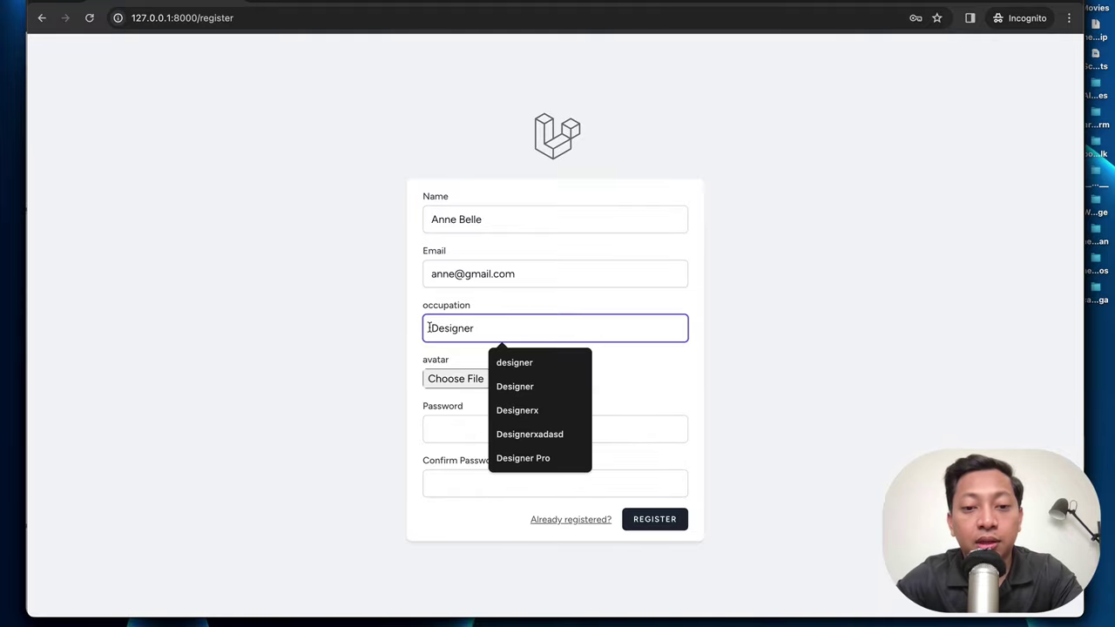
# Step: Use the Desktop Screen Shot 2024-04-09 at 13.40.31 as avatar, set the password, and register
pyautogui.click(450, 384)
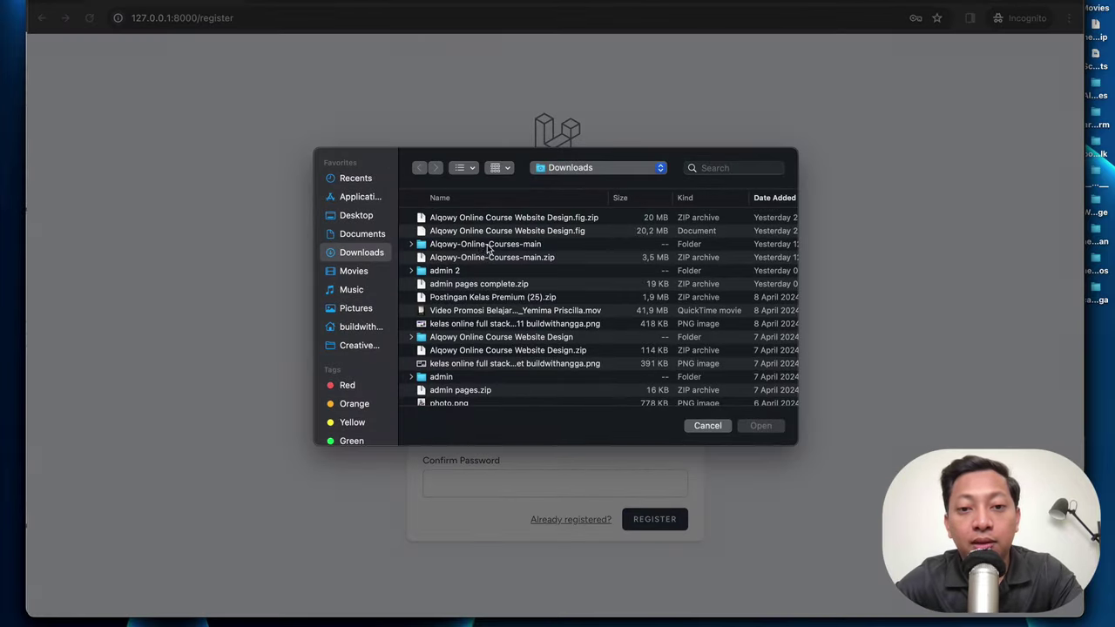
pyautogui.click(377, 216)
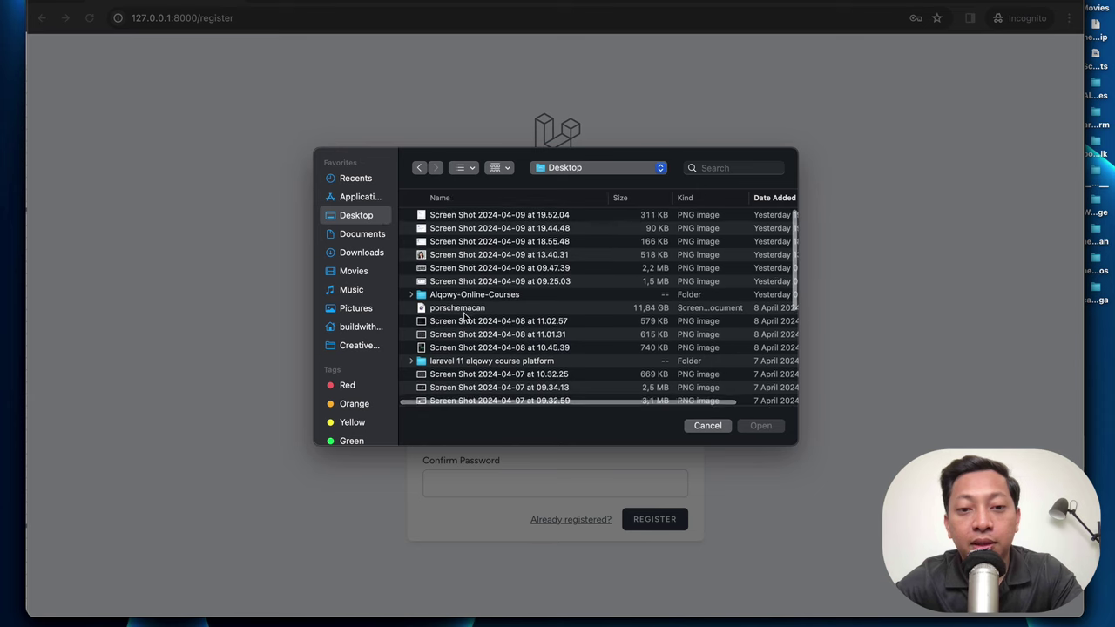
pyautogui.doubleClick(465, 257)
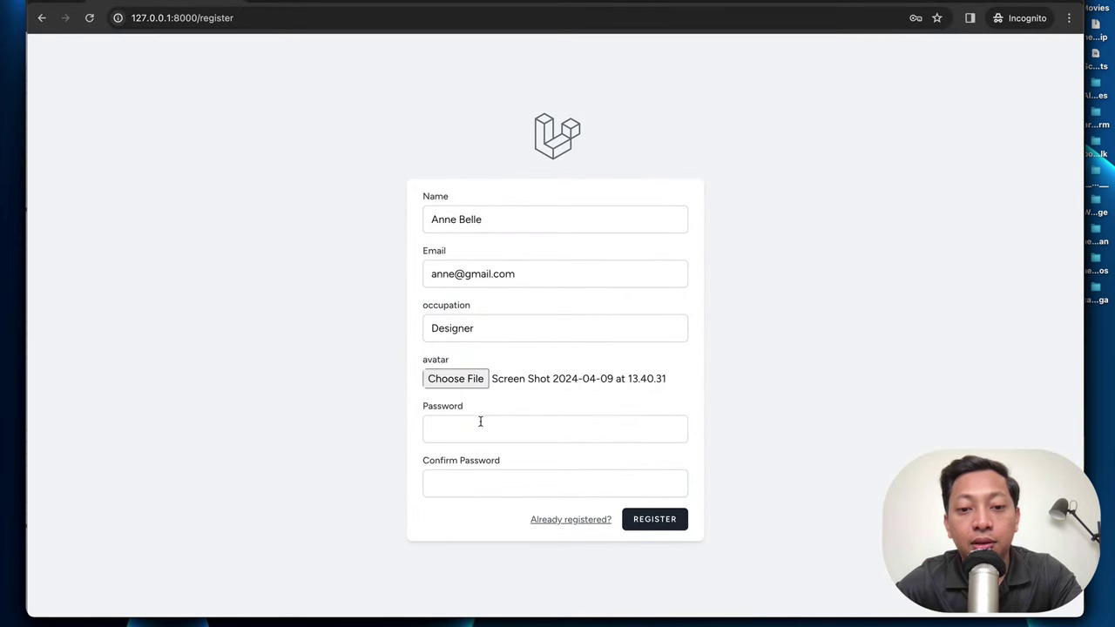
pyautogui.click(480, 427)
pyautogui.write('12345678')
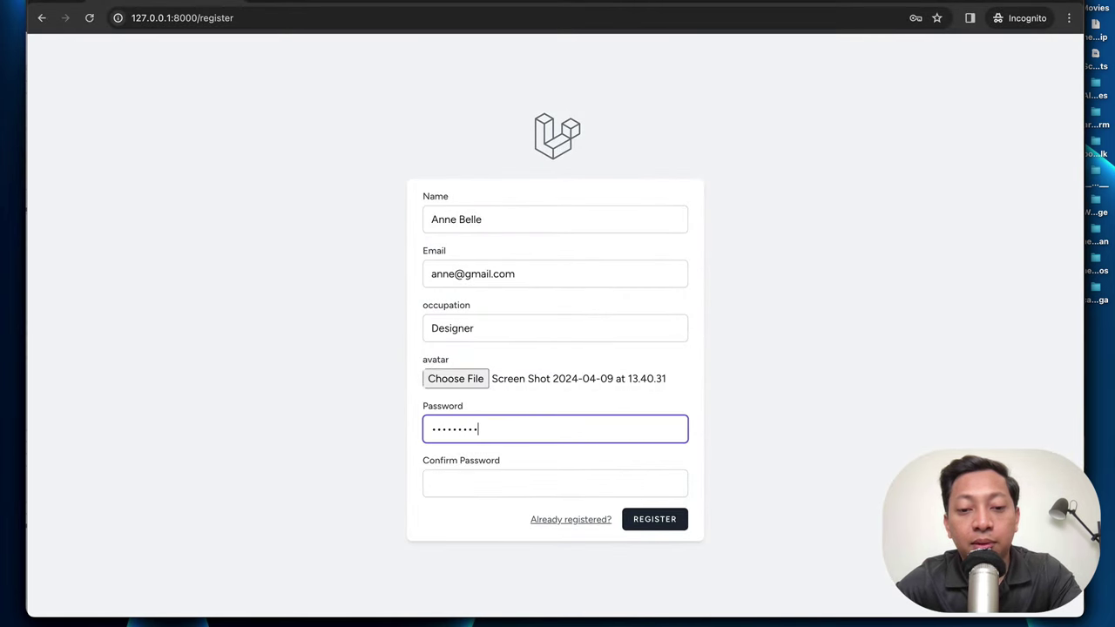
pyautogui.press('Tab')
pyautogui.write('12345678')
pyautogui.press('Return')
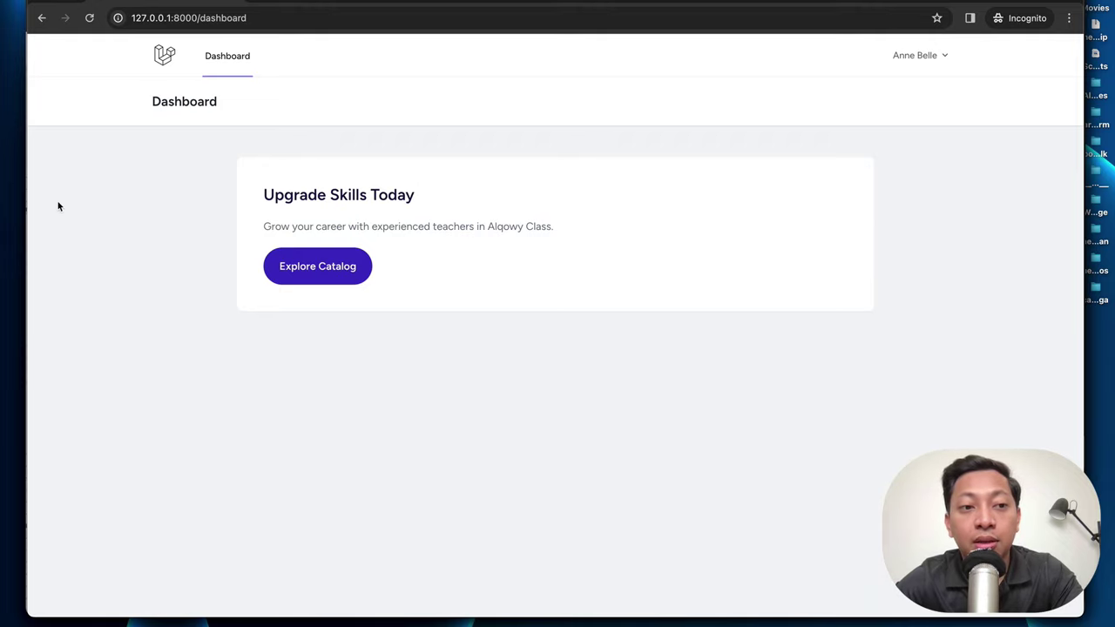
# Step: Add the new user as a teacher by their email in Manage Teachers
pyautogui.moveTo(24, 206); pyautogui.dragTo(79, 206)
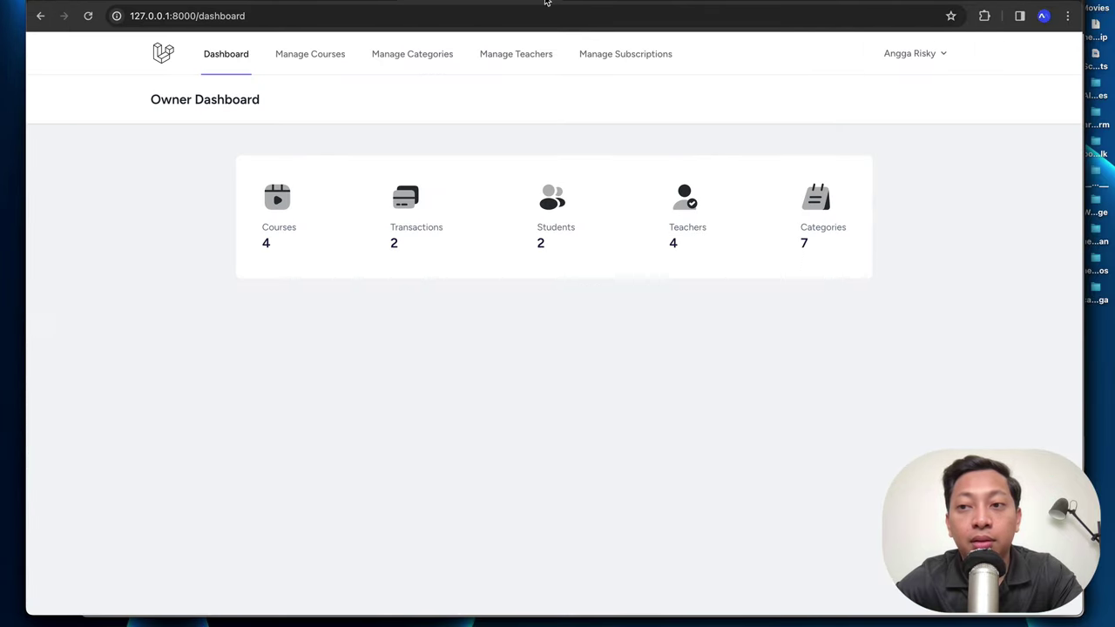
pyautogui.moveTo(1083, 93); pyautogui.dragTo(1059, 97)
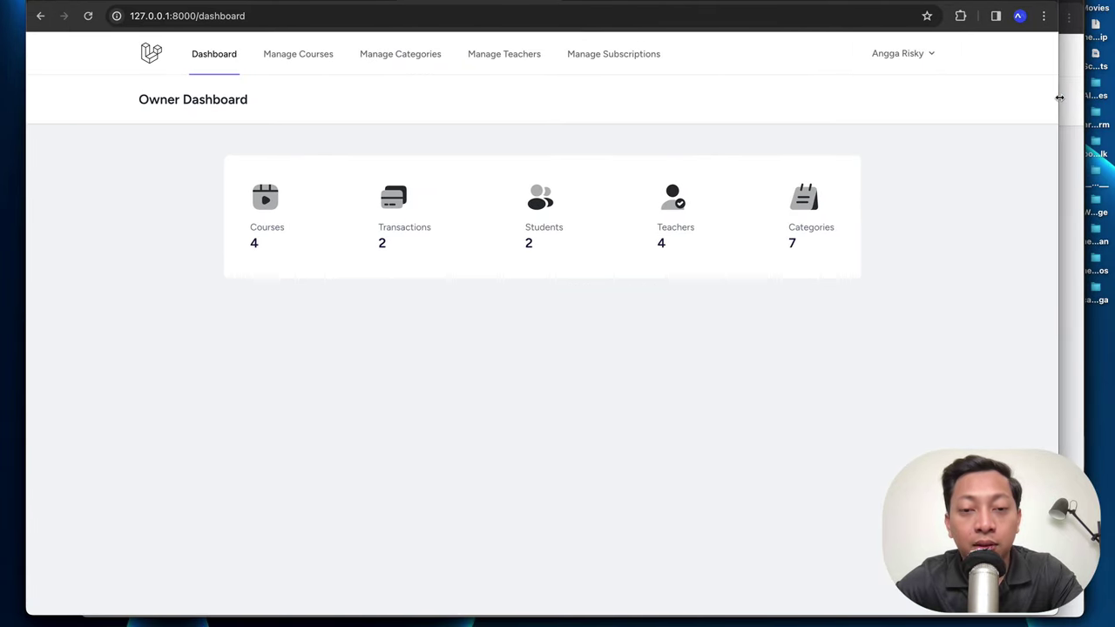
pyautogui.click(488, 54)
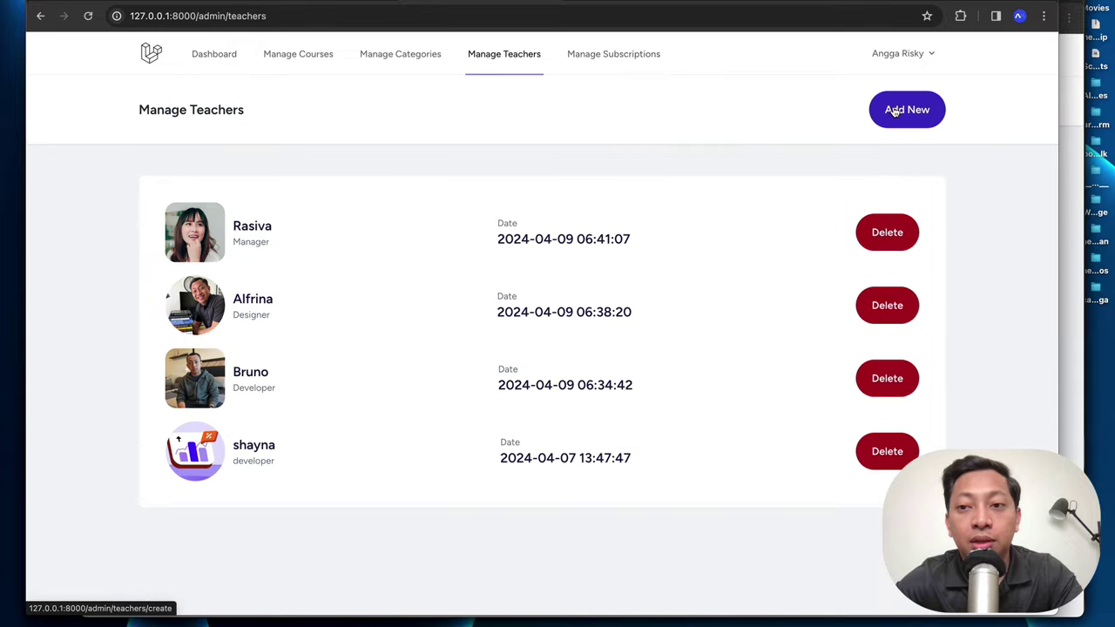
pyautogui.click(899, 108)
pyautogui.click(619, 210)
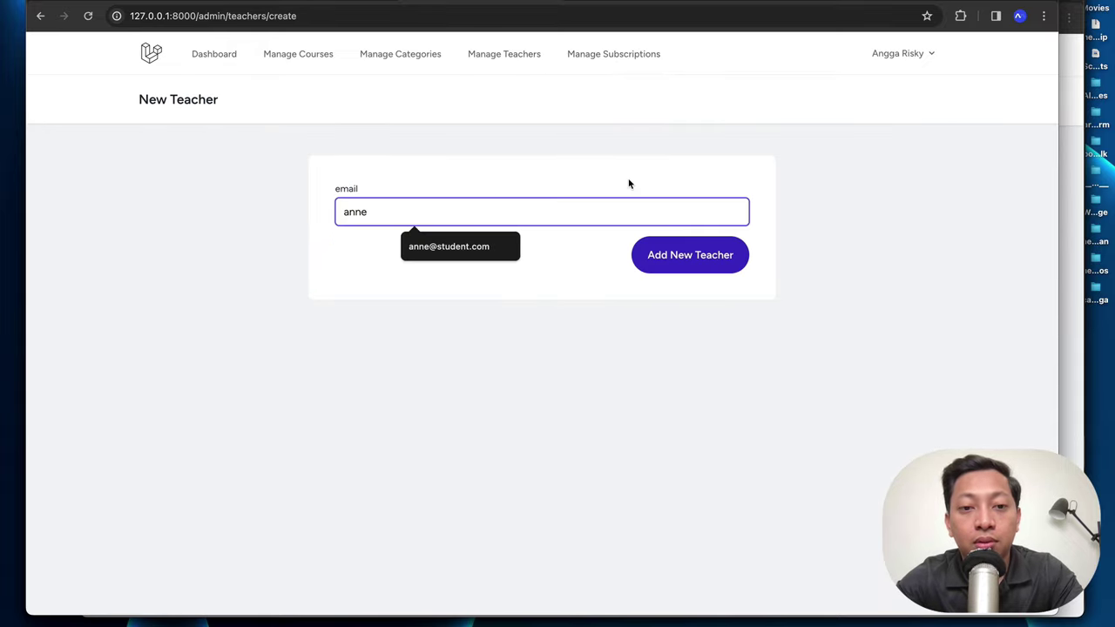
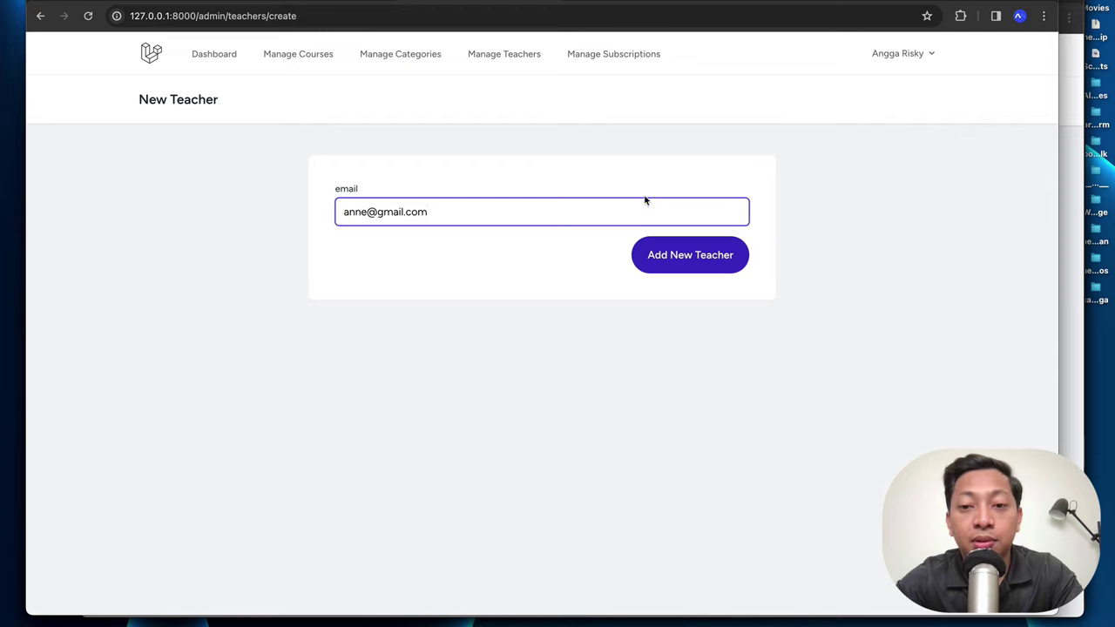
pyautogui.click(675, 249)
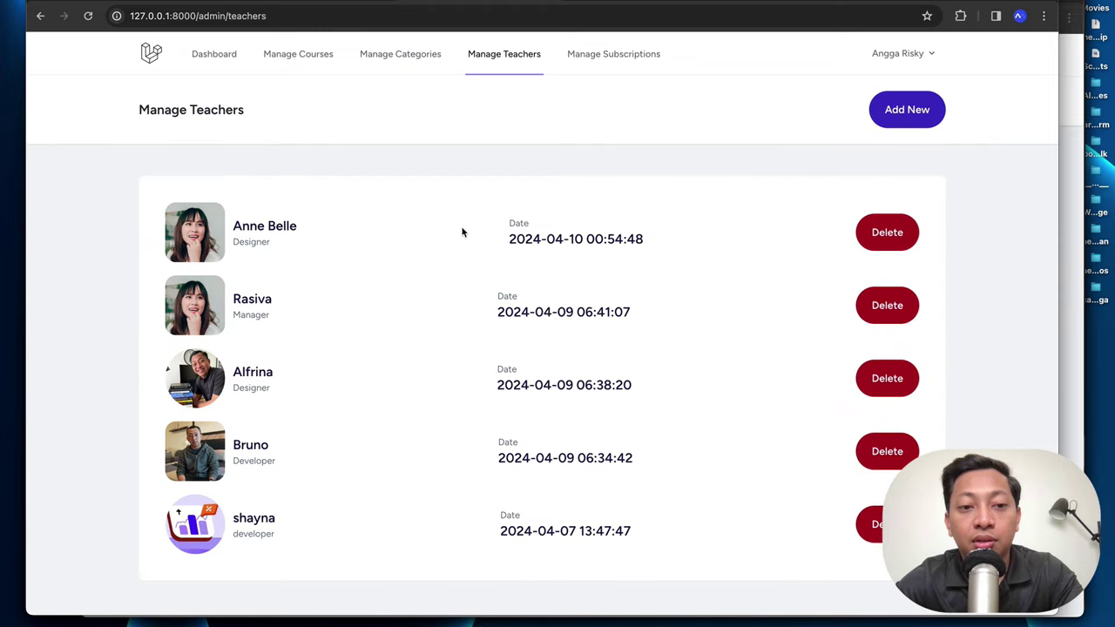
# Step: Refresh the new user's dashboard to reveal the teacher Courses and Students stats
pyautogui.moveTo(291, 240); pyautogui.dragTo(231, 219)
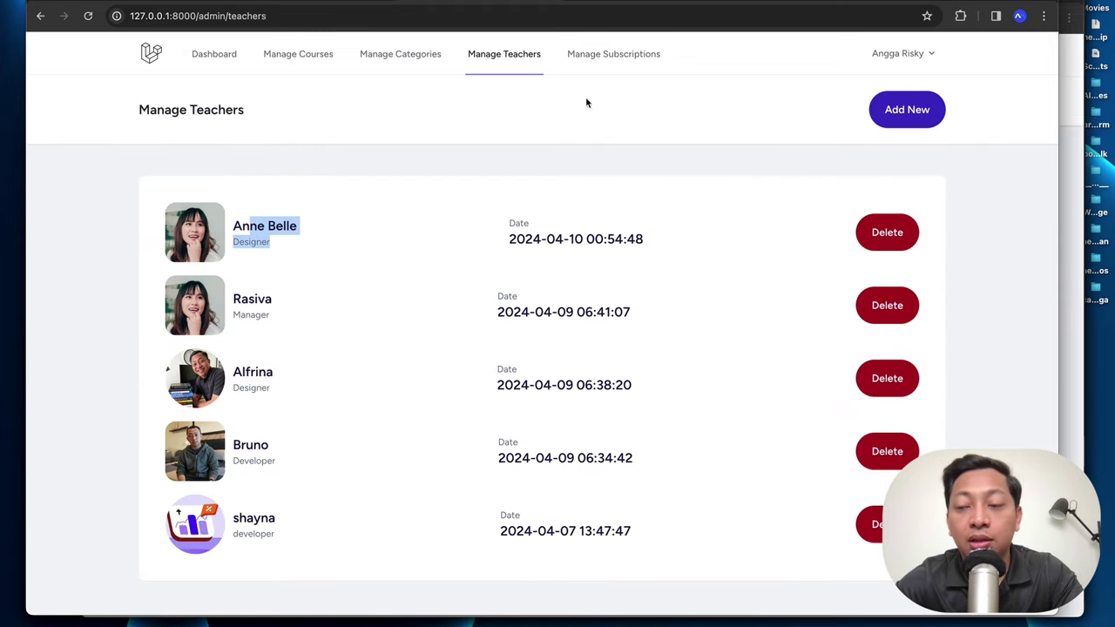
pyautogui.click(1075, 145)
pyautogui.press('super+r')
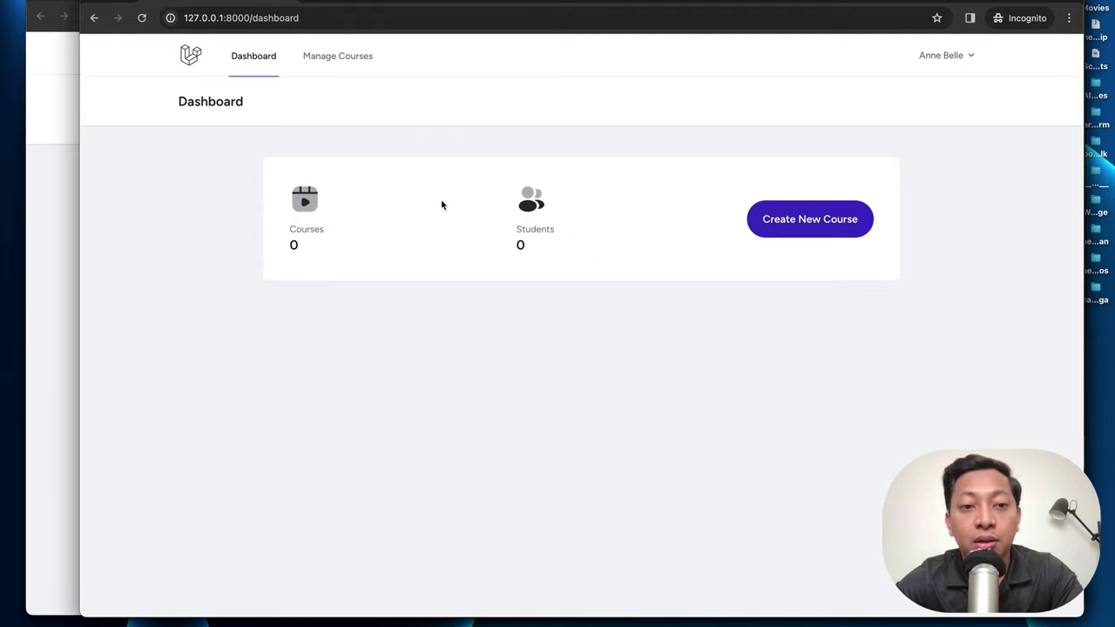
# Step: View the teacher's empty Manage Courses, compared with the owner's Teachers, Categories and Courses pages
pyautogui.click(355, 68)
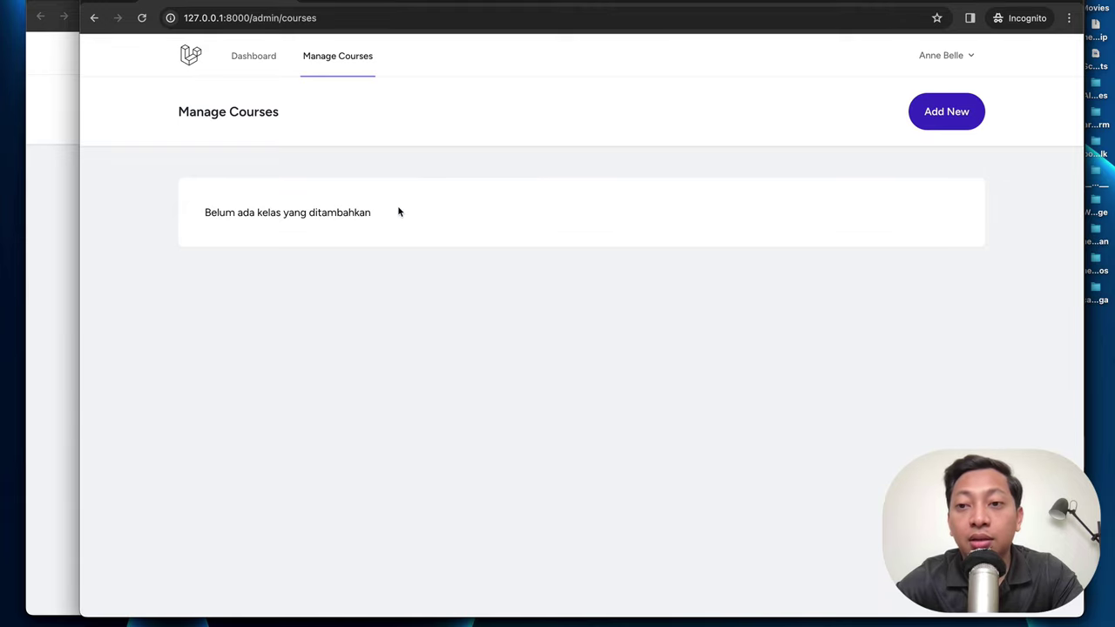
pyautogui.click(61, 187)
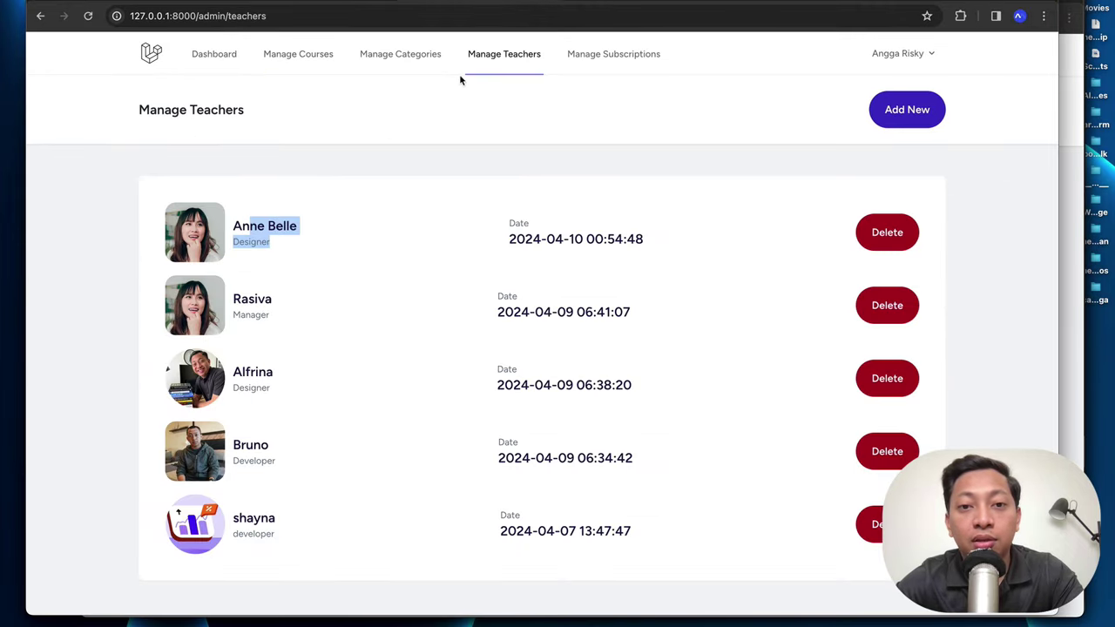
pyautogui.click(486, 60)
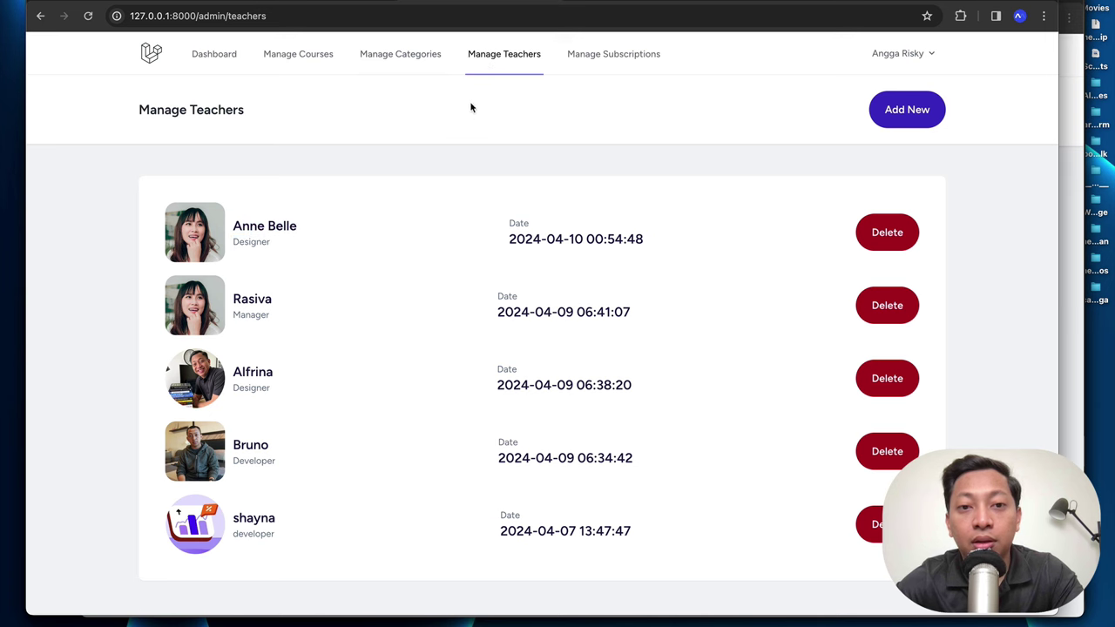
pyautogui.click(398, 51)
pyautogui.click(313, 56)
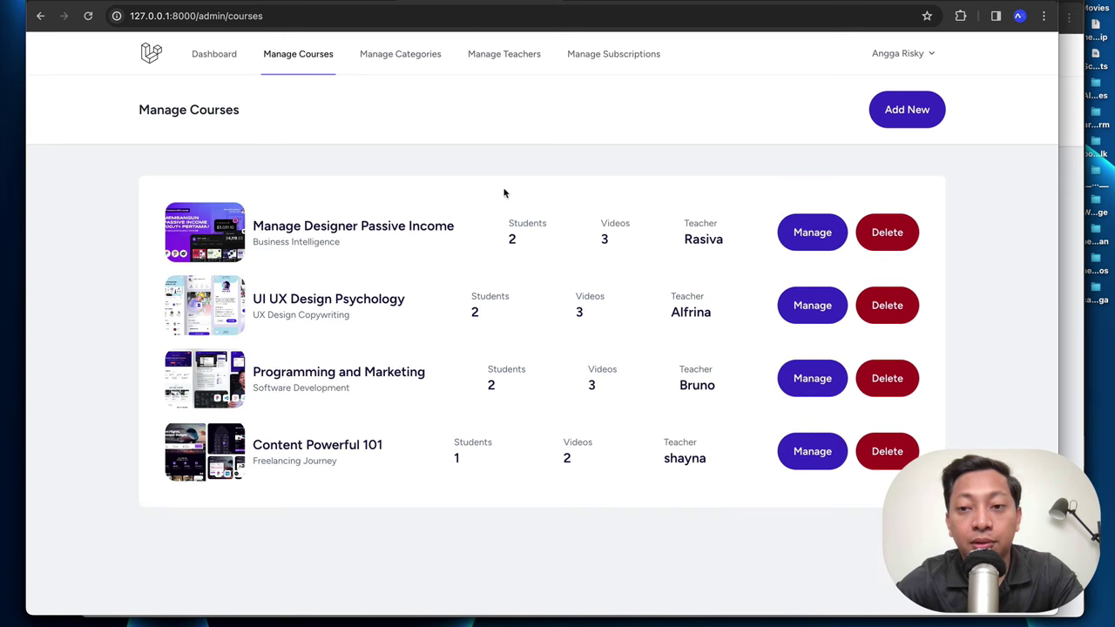
pyautogui.click(1072, 144)
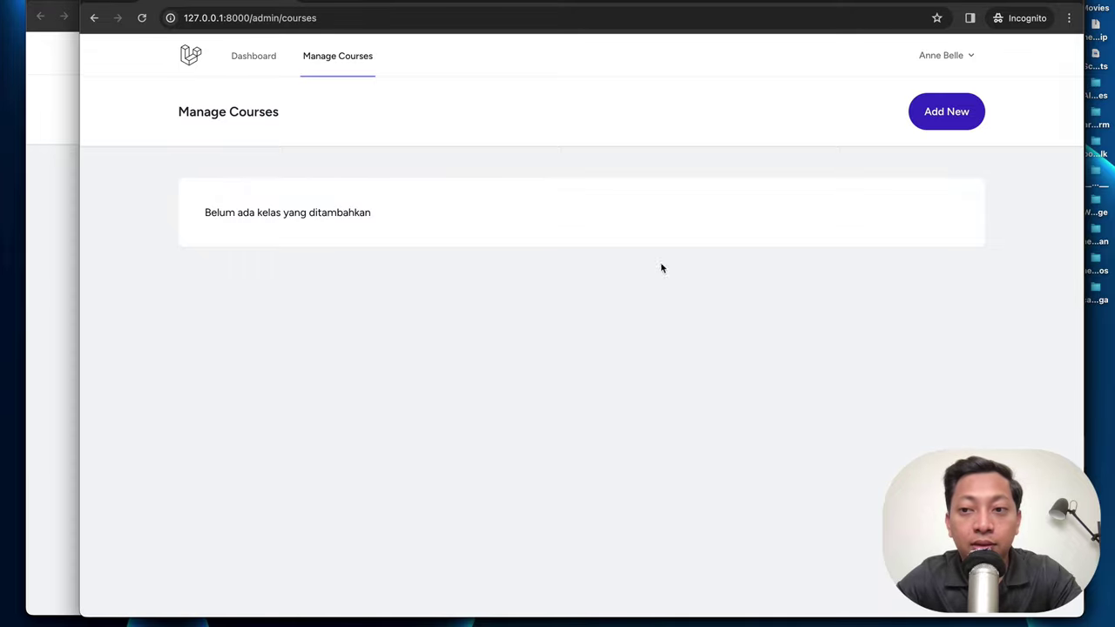
# Step: Start a new course named 'Mastering Laravel 11 Belajar Web Platform'
pyautogui.click(937, 123)
pyautogui.scroll(-2, 635, 231)
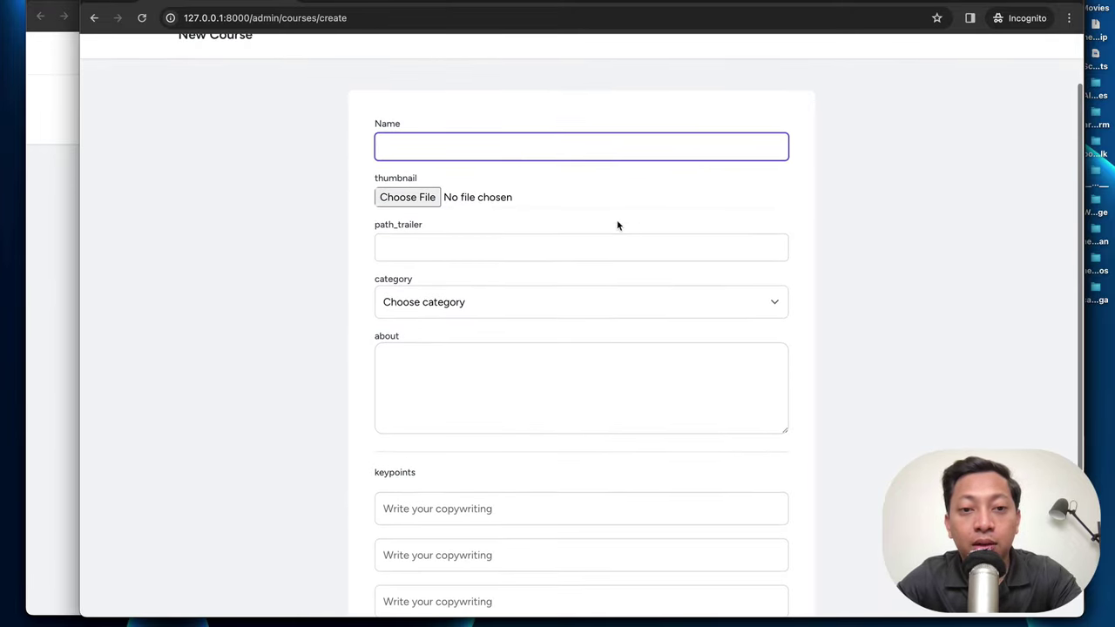
pyautogui.write('Mastering Laravel 11 Belajar We')
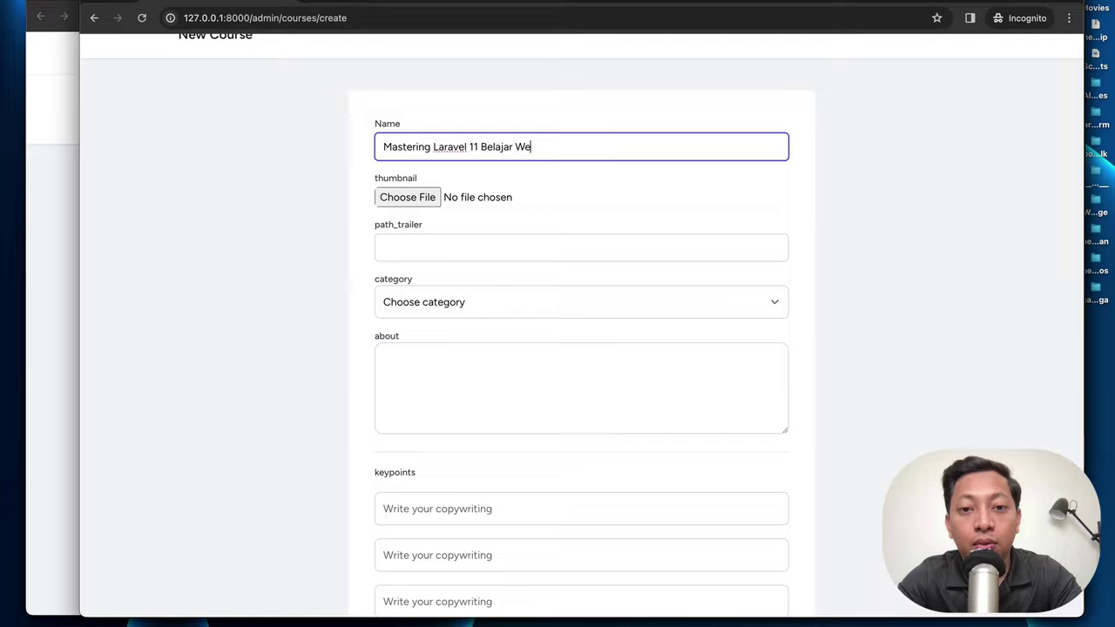
pyautogui.write('b Platform')
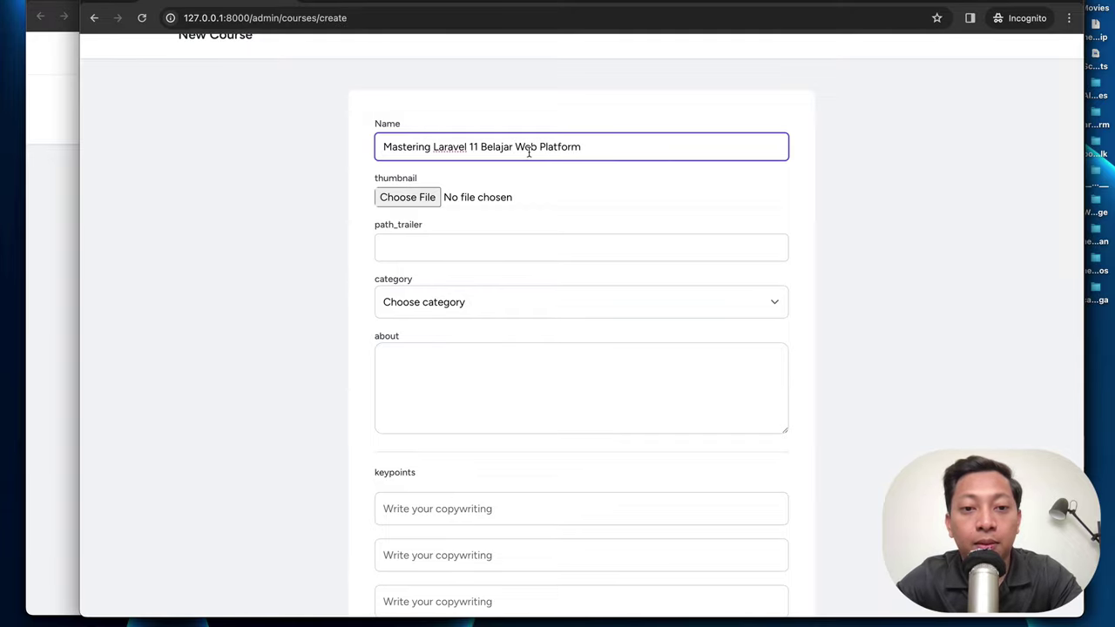
pyautogui.scroll(-1, 510, 167)
# Step: Set the course banner PNG from Downloads as the thumbnail
pyautogui.click(407, 178)
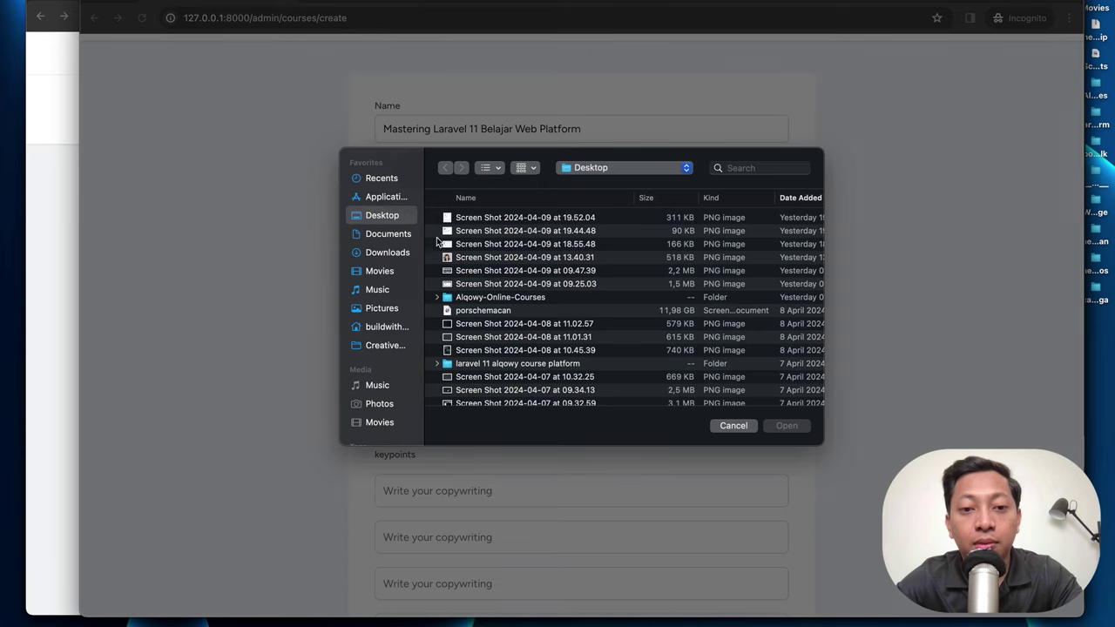
pyautogui.click(403, 255)
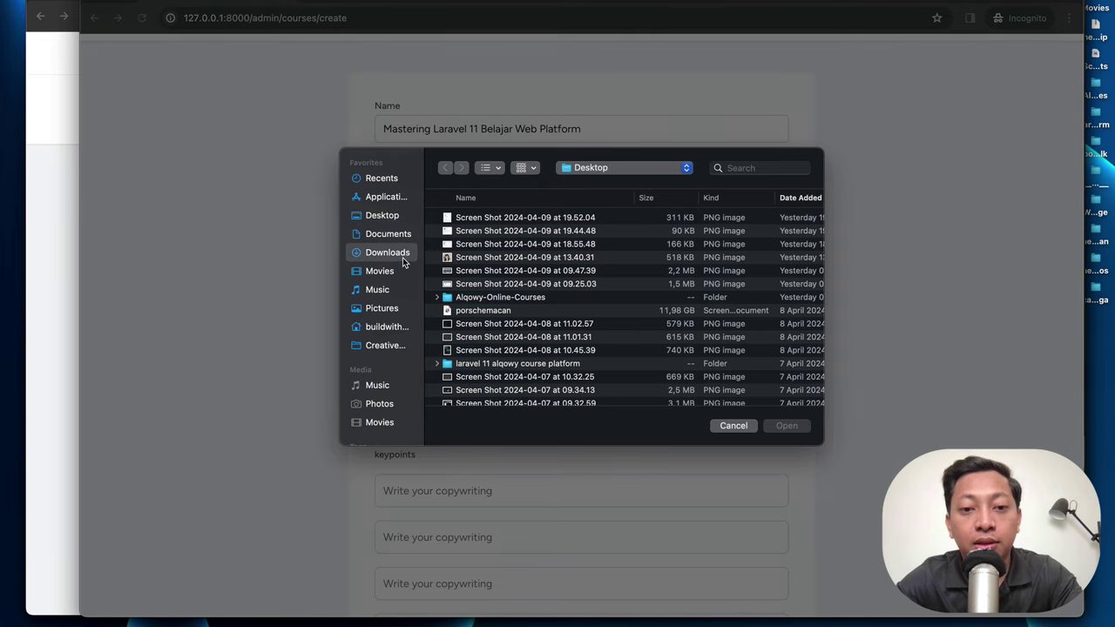
pyautogui.click(488, 323)
pyautogui.press('space')
pyautogui.press('space')
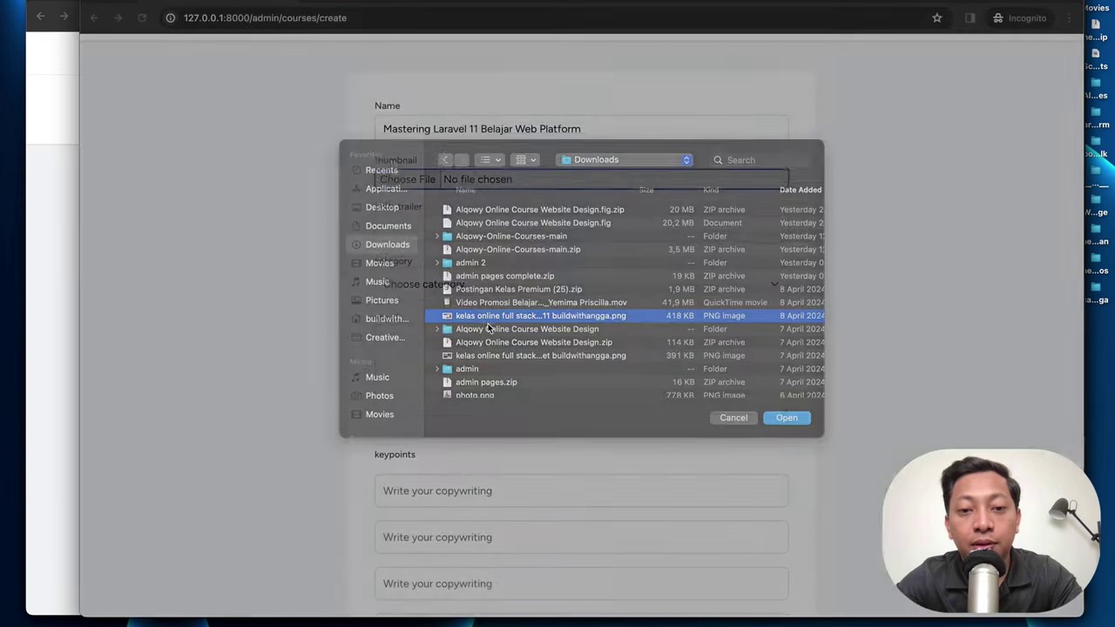
pyautogui.press('Return')
pyautogui.scroll(-1, 429, 151)
pyautogui.click(429, 153)
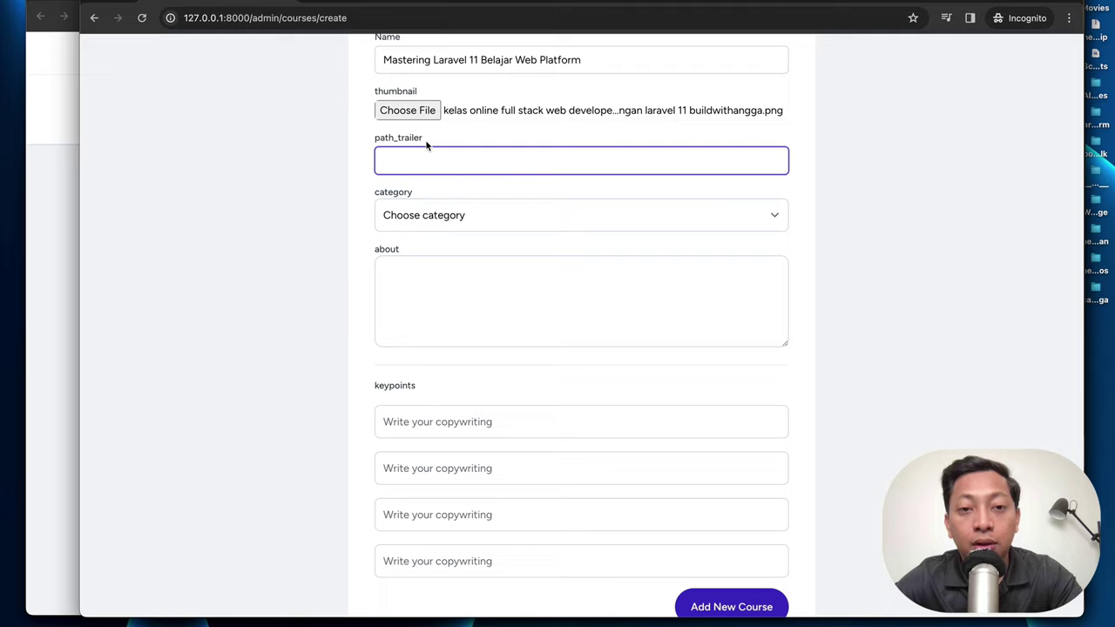
pyautogui.click(398, 5)
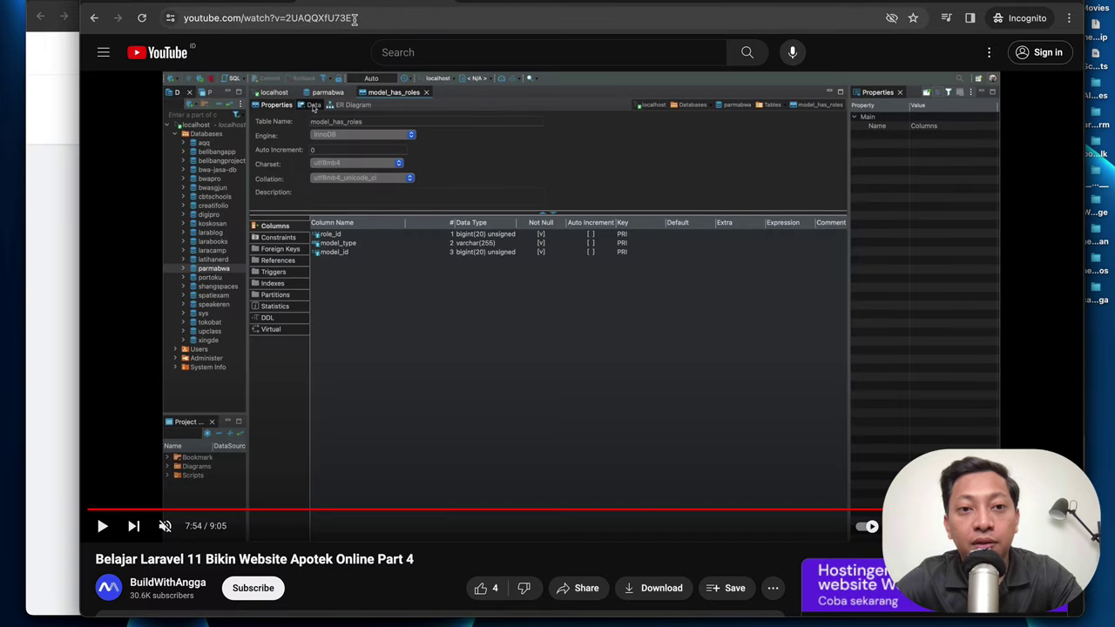
# Step: Paste the YouTube video ID 2UAQQXfU73E into the path_trailer field
pyautogui.moveTo(286, 17); pyautogui.dragTo(353, 17)
pyautogui.press('super+c')
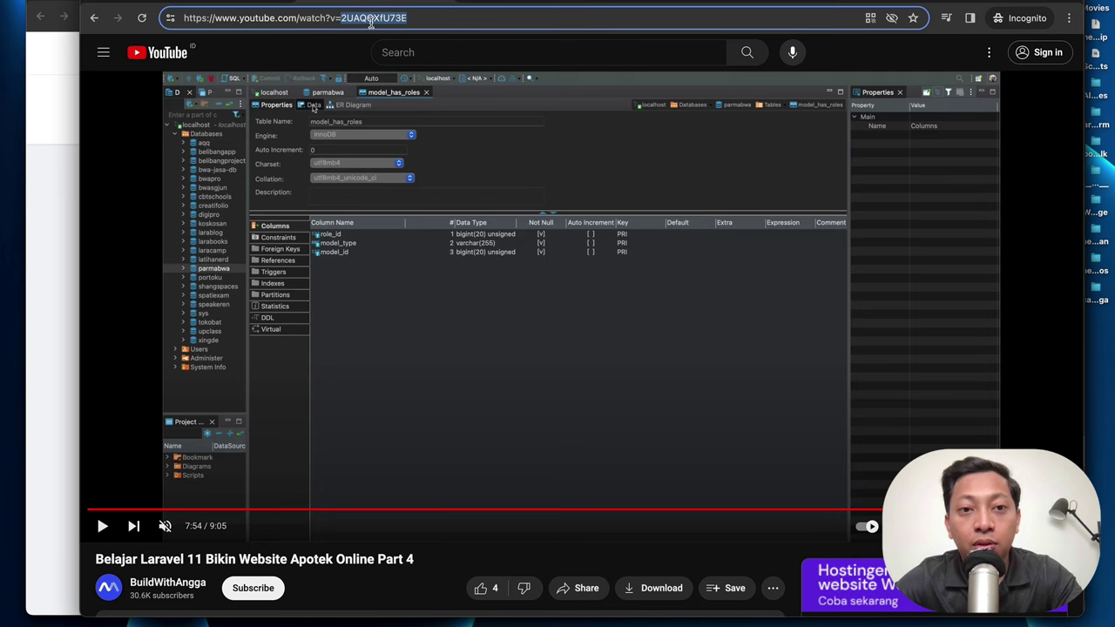
pyautogui.scroll(-1, 322, 143)
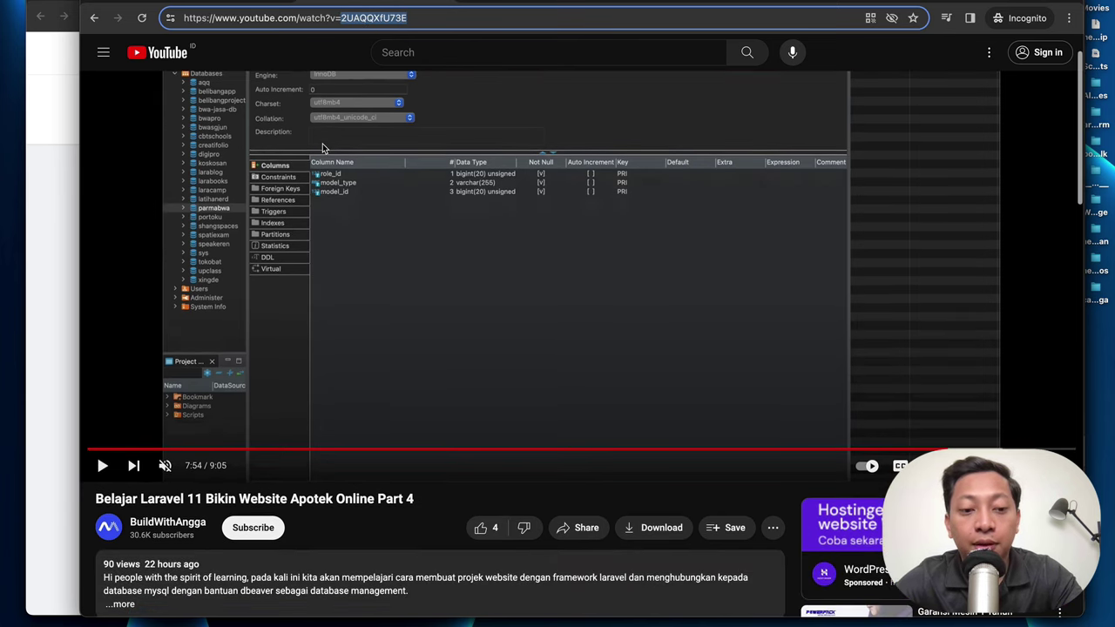
pyautogui.scroll(1, 322, 143)
pyautogui.press('super+grave')
pyautogui.press('super+v')
# Step: Set the course category to Software Development and begin the description
pyautogui.click(431, 214)
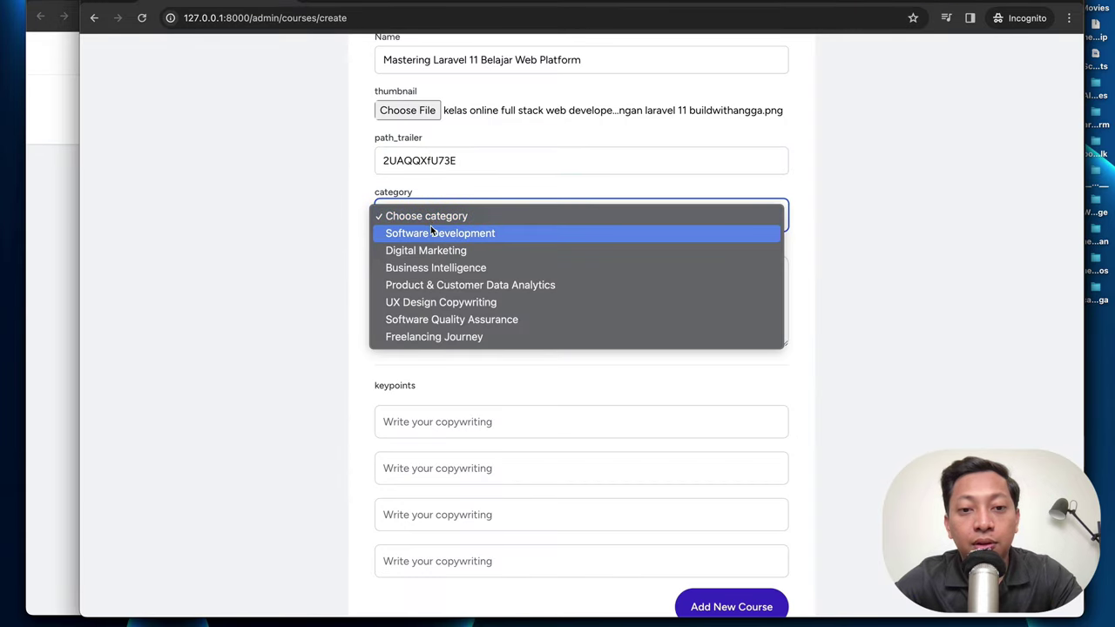
pyautogui.click(433, 234)
pyautogui.click(434, 267)
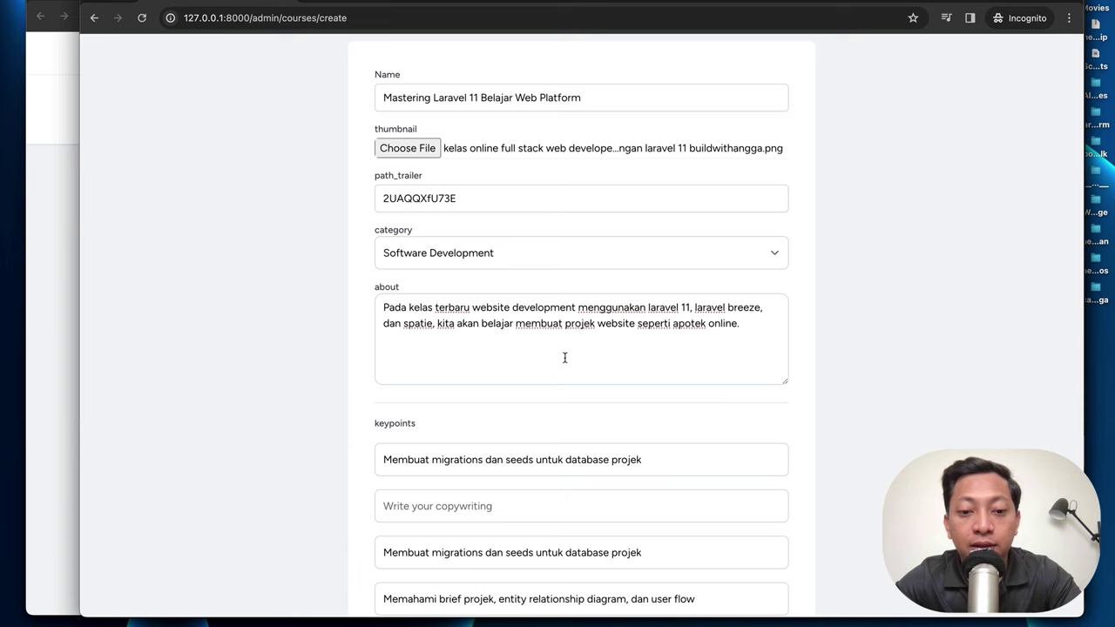
pyautogui.scroll(-2, 565, 358)
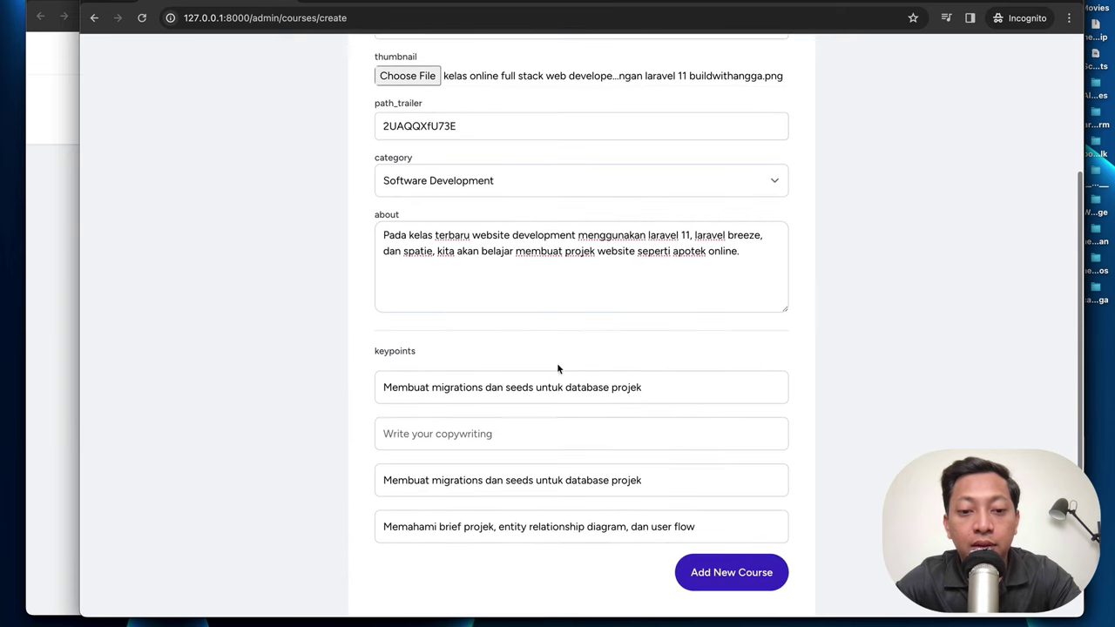
# Step: Fill the last and second keypoints with the project-brief point and add the course
pyautogui.click(490, 514)
pyautogui.hotkey('ctrl', 'a')
pyautogui.hotkey('ctrl', 'c')
pyautogui.press('BackSpace')
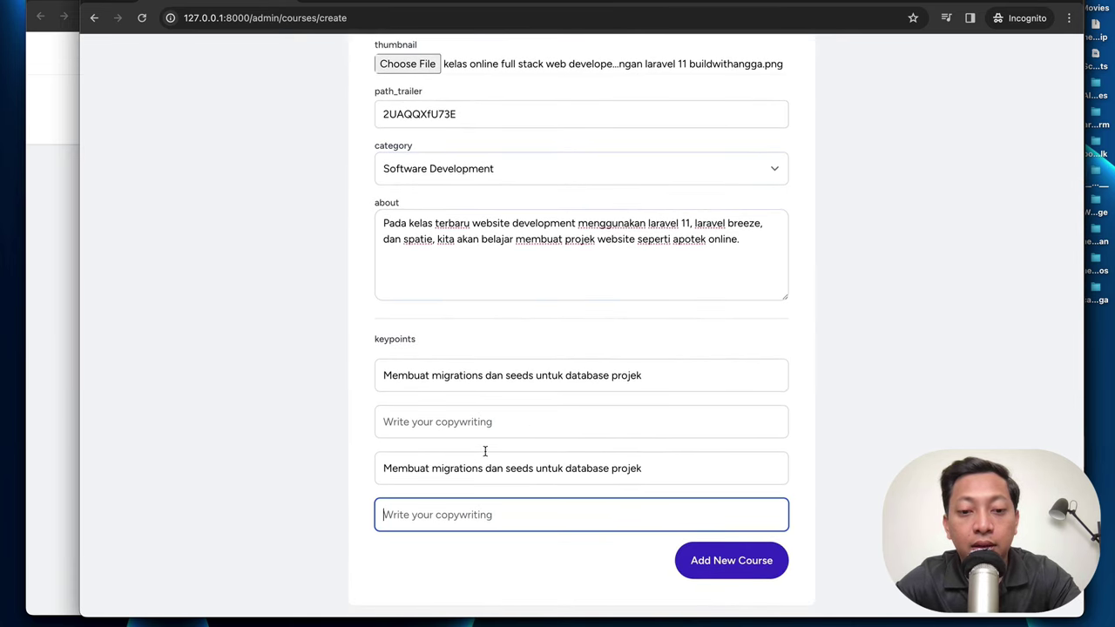
pyautogui.hotkey('ctrl', 'v')
pyautogui.click(486, 423)
pyautogui.hotkey('ctrl', 'v')
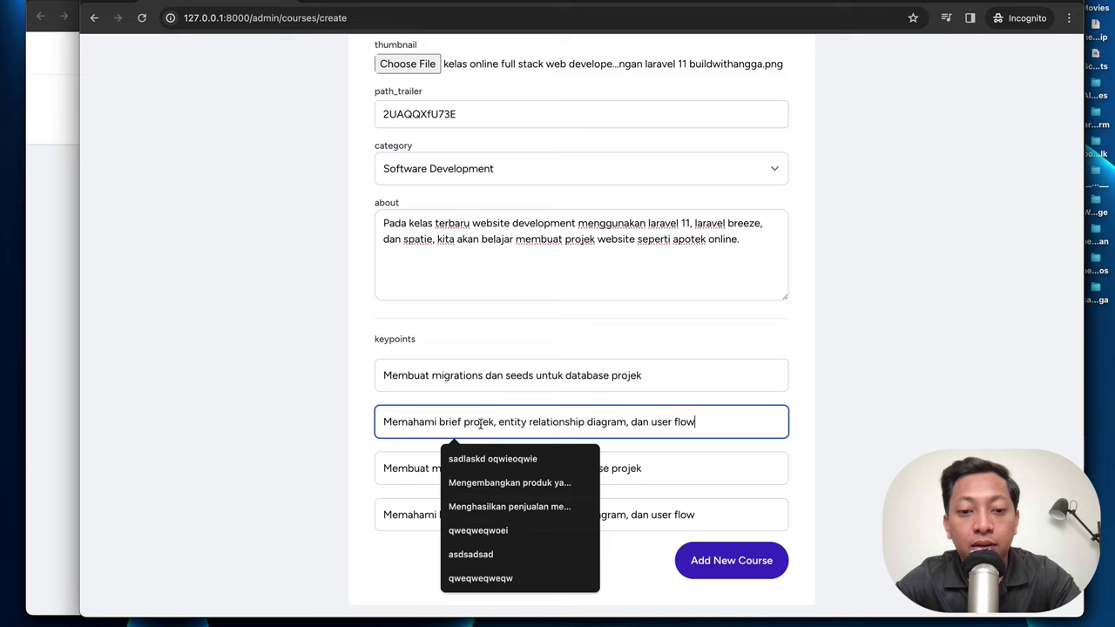
pyautogui.scroll(1, 662, 275)
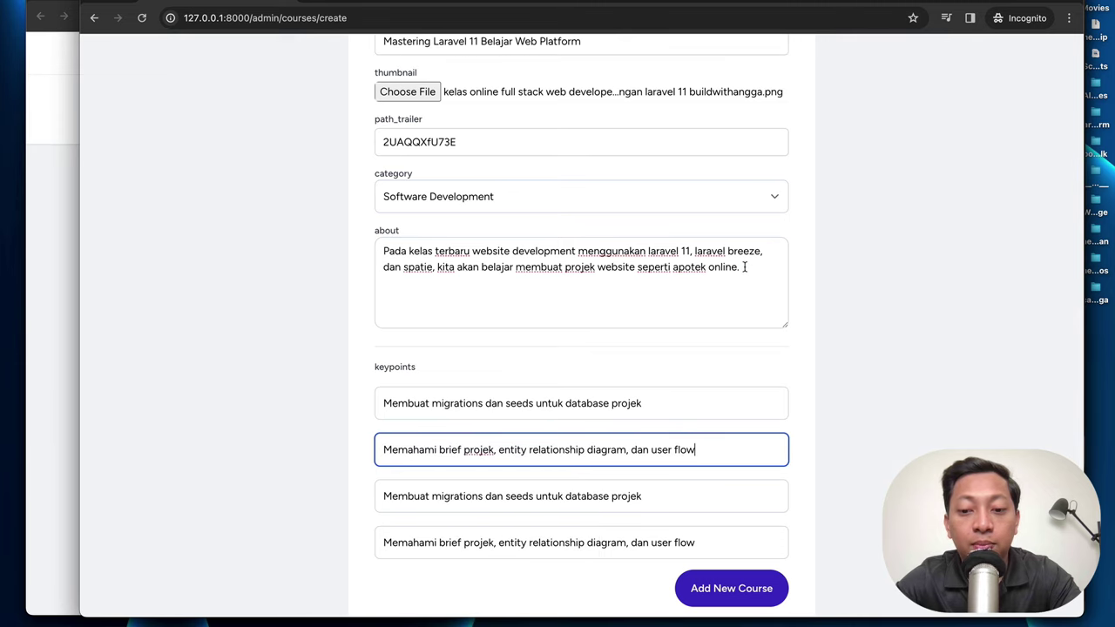
pyautogui.scroll(-1, 745, 281)
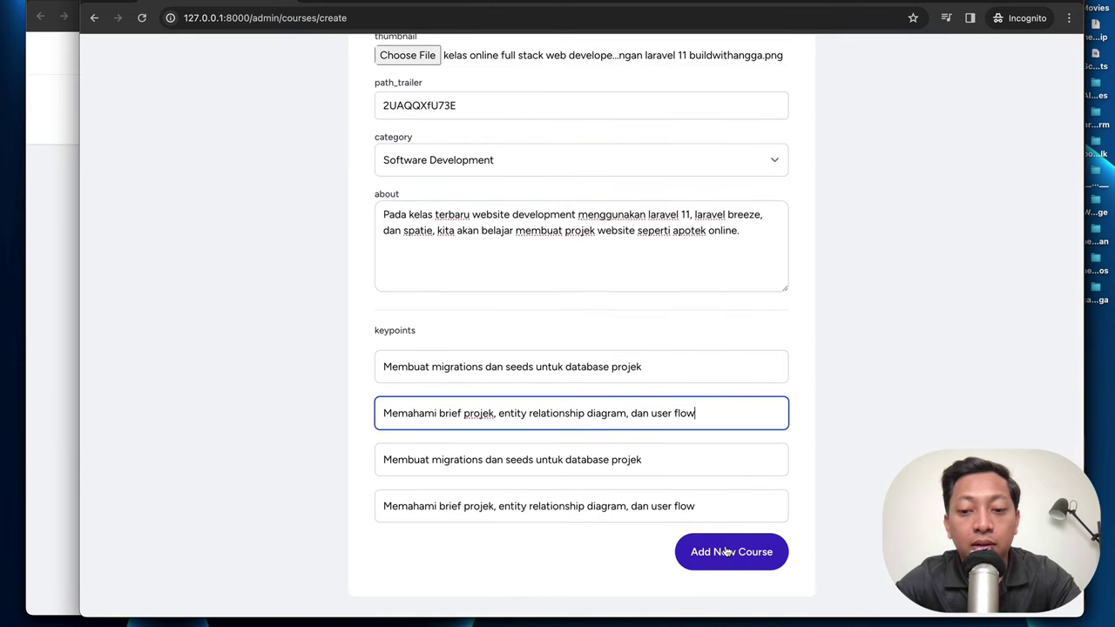
pyautogui.click(727, 549)
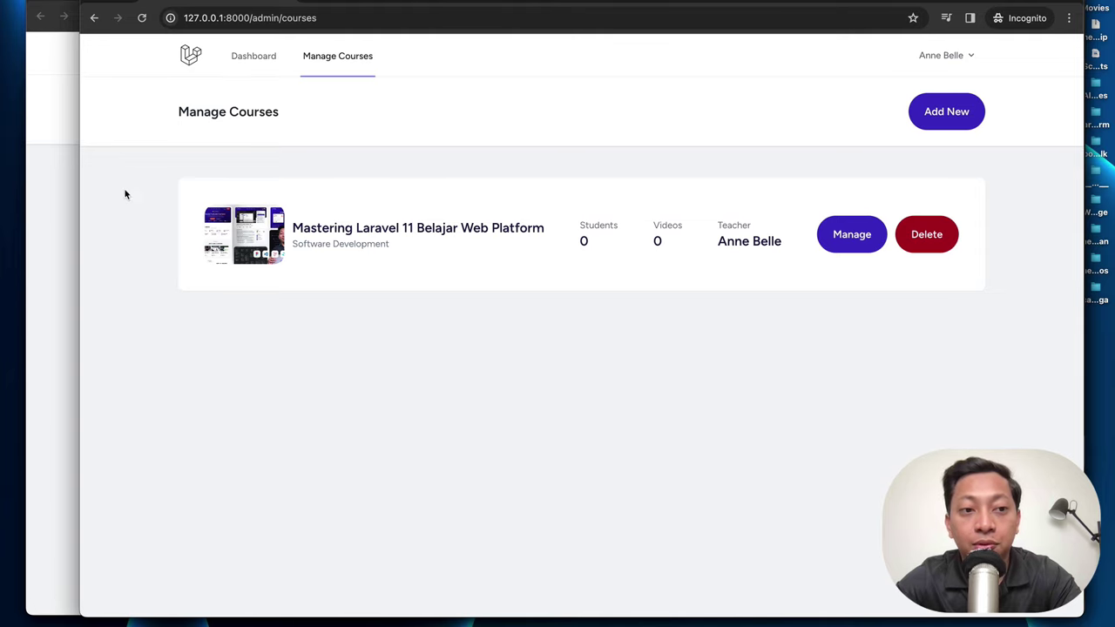
pyautogui.click(52, 177)
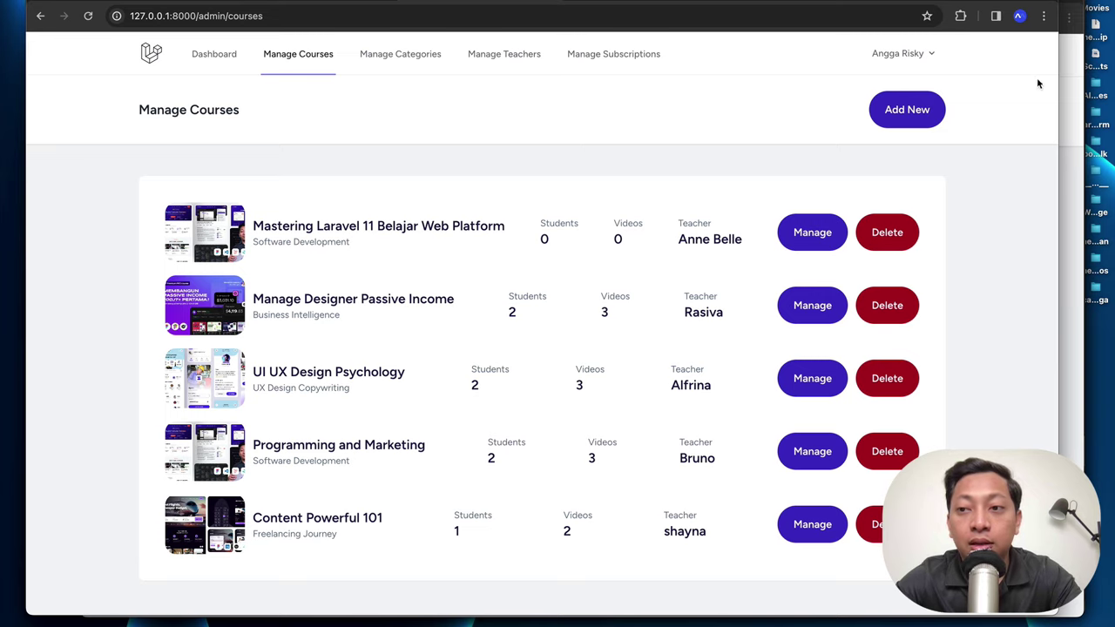
pyautogui.click(1069, 82)
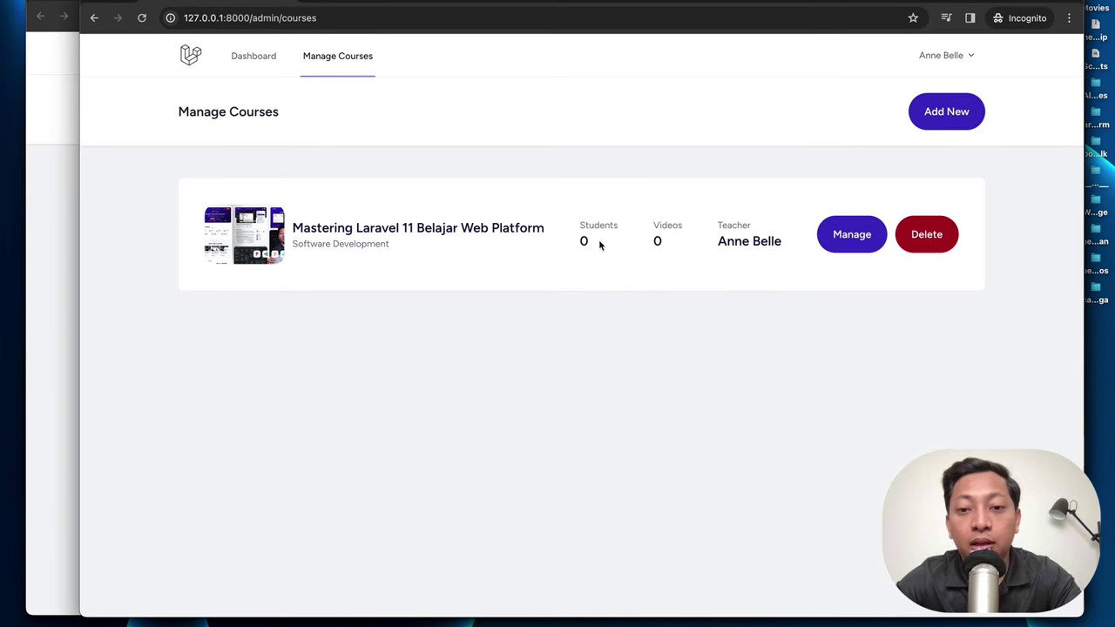
pyautogui.moveTo(593, 243); pyautogui.dragTo(582, 225)
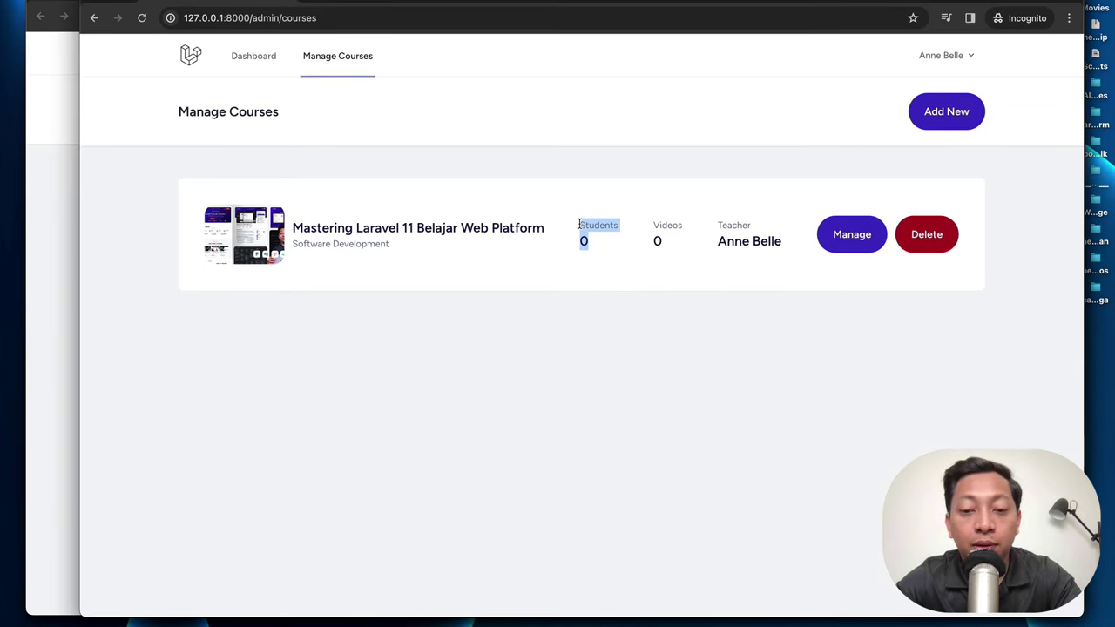
pyautogui.moveTo(664, 241); pyautogui.dragTo(655, 224)
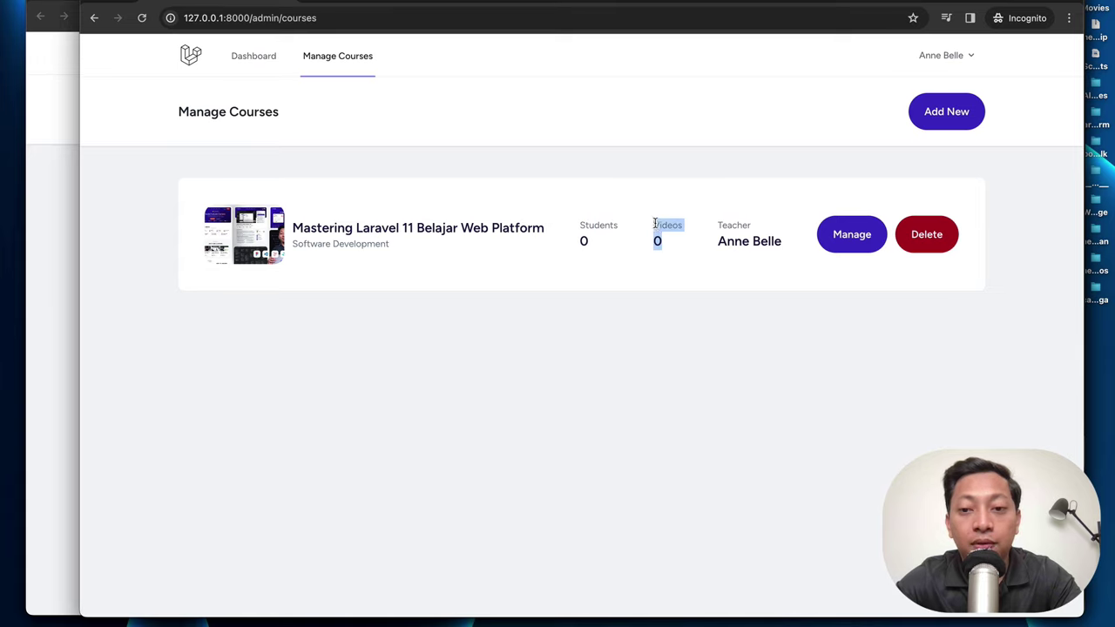
pyautogui.moveTo(781, 242); pyautogui.dragTo(723, 225)
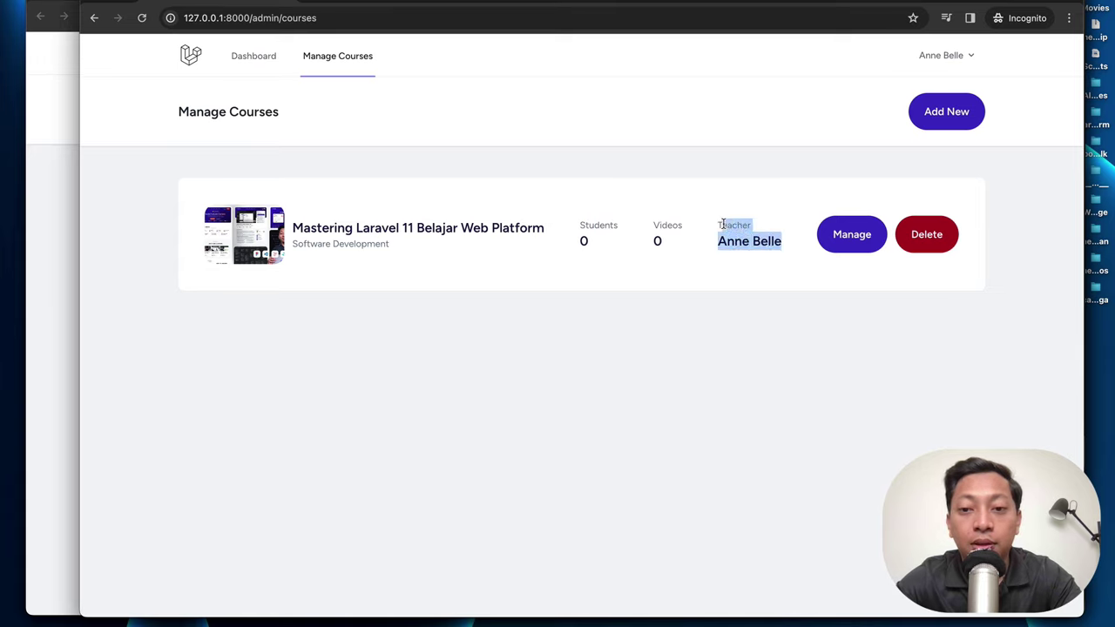
# Step: Rename the course to 'Mastering Laravel 11 Belajar Toko'
pyautogui.click(849, 237)
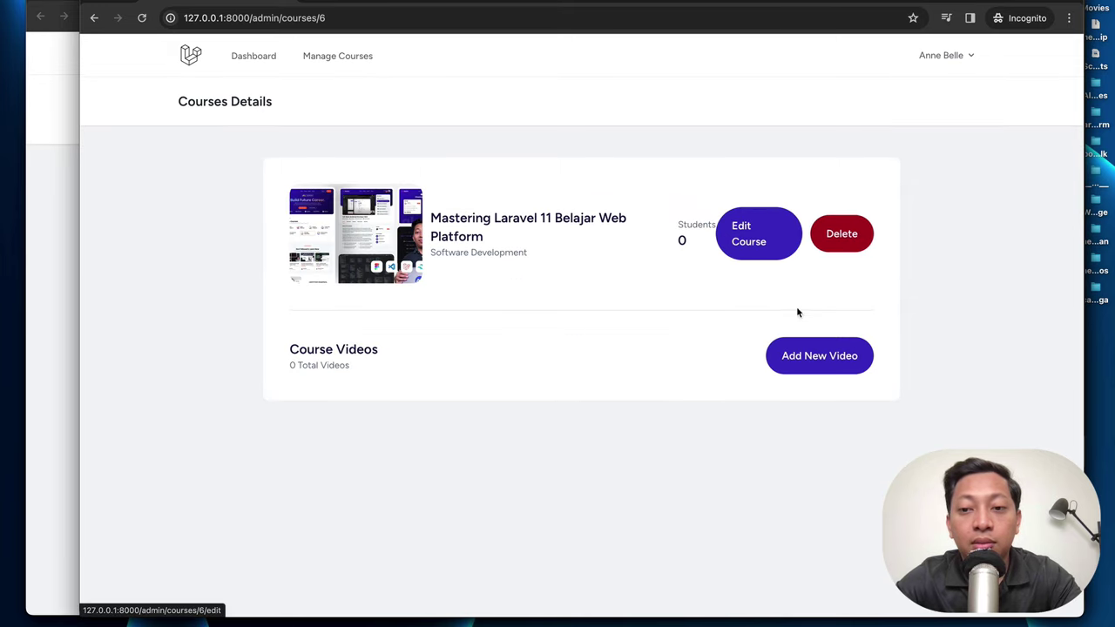
pyautogui.click(763, 236)
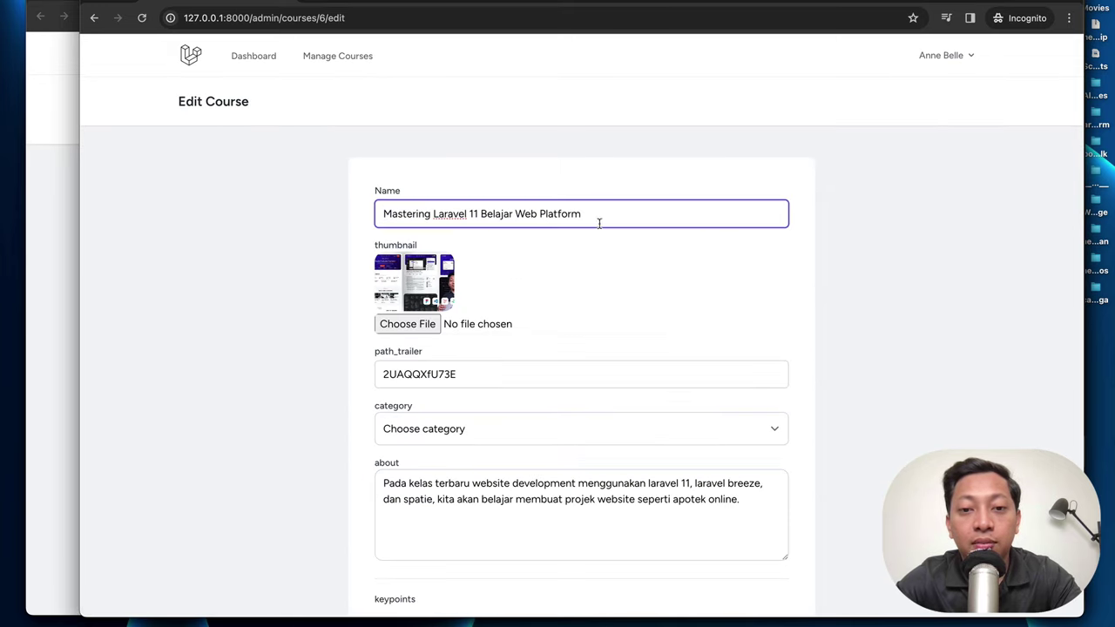
pyautogui.doubleClick(566, 215)
pyautogui.press('BackSpace')
pyautogui.press('BackSpace')
pyautogui.press('BackSpace')
pyautogui.press('BackSpace')
pyautogui.press('BackSpace')
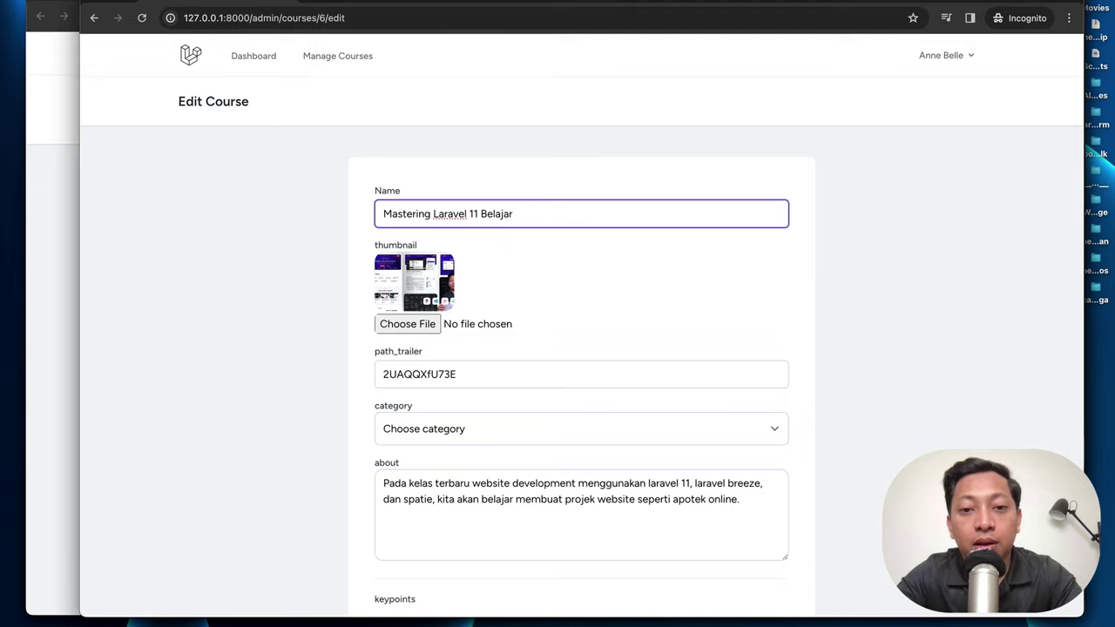
pyautogui.write('Toko')
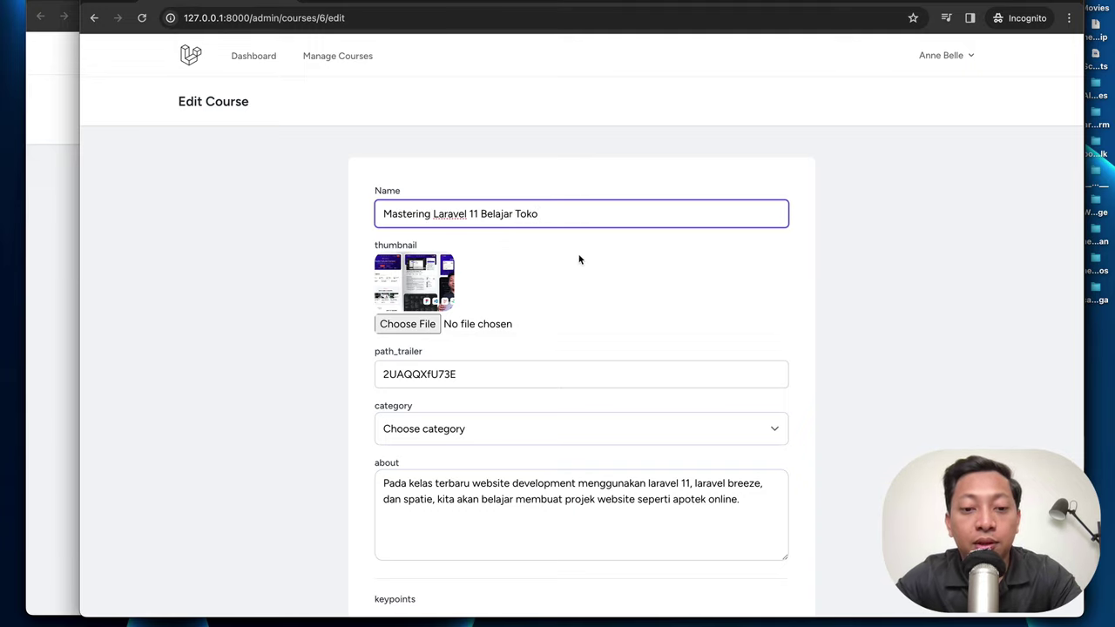
# Step: Change the category to Product & Customer Data Analytics and update the course
pyautogui.scroll(-3, 579, 262)
pyautogui.scroll(-2, 579, 256)
pyautogui.click(571, 177)
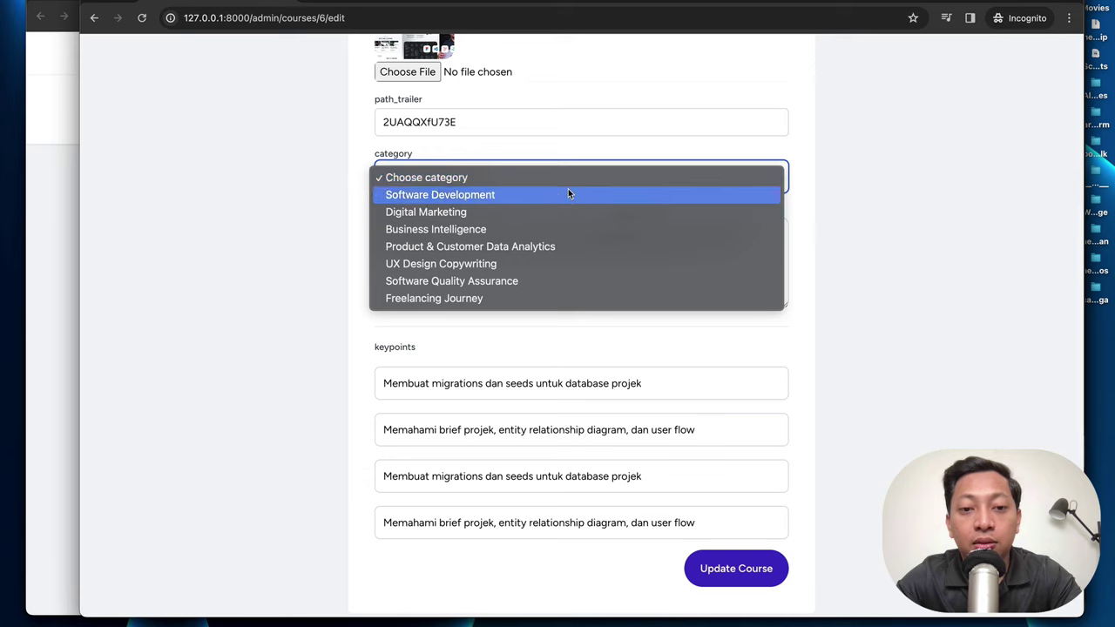
pyautogui.click(548, 246)
pyautogui.scroll(-1, 567, 297)
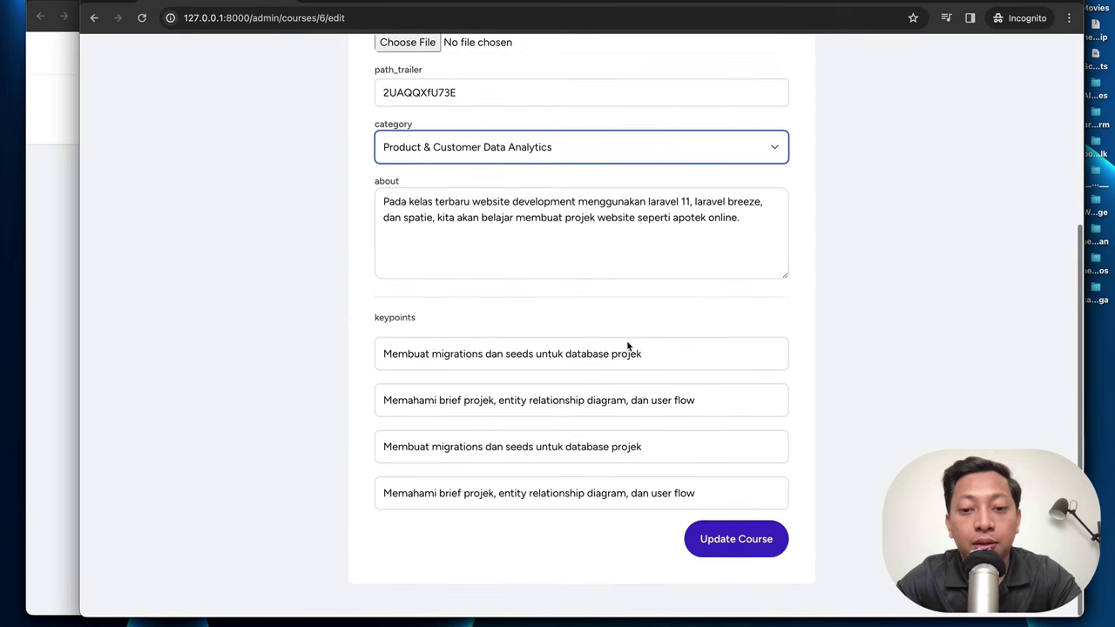
pyautogui.click(732, 542)
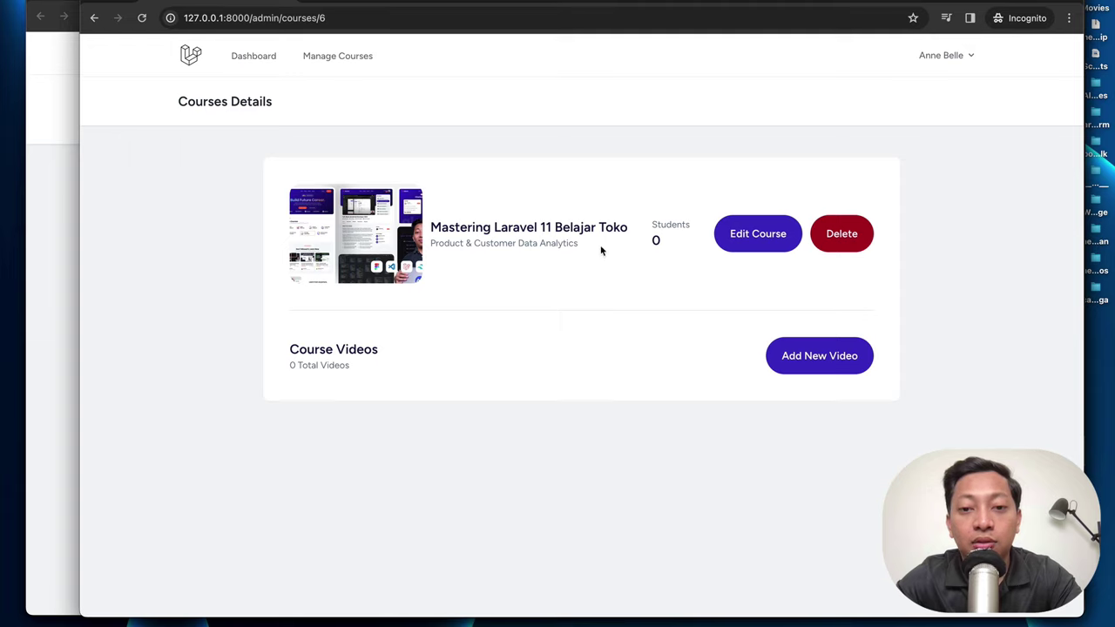
pyautogui.moveTo(600, 251); pyautogui.dragTo(434, 242)
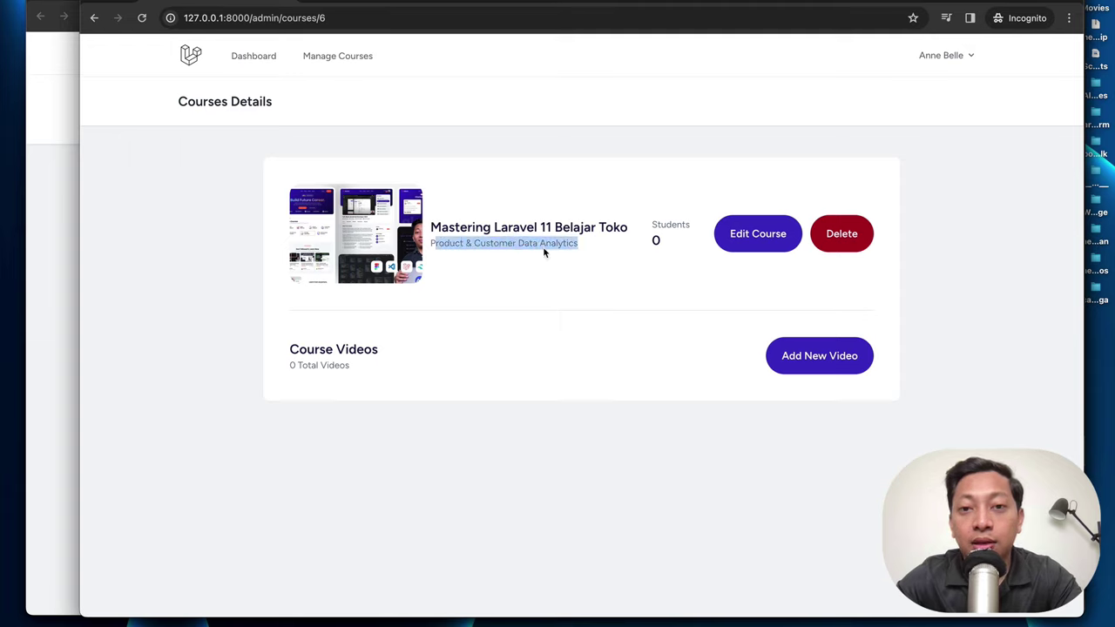
pyautogui.click(613, 274)
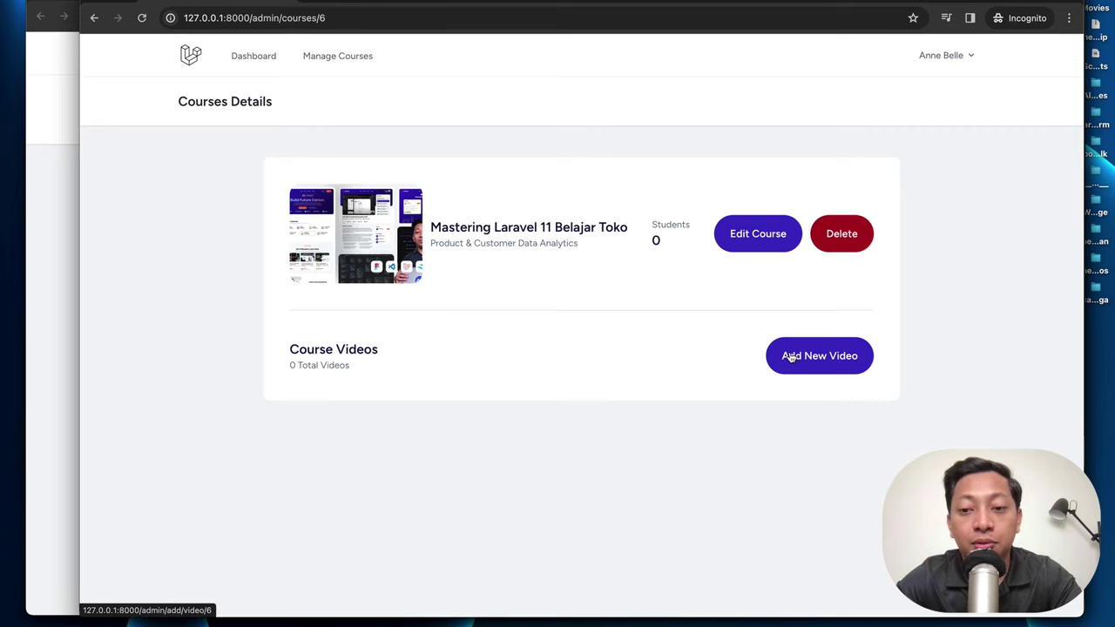
# Step: Start a new course video titled 'Install Laravel 11'
pyautogui.click(791, 357)
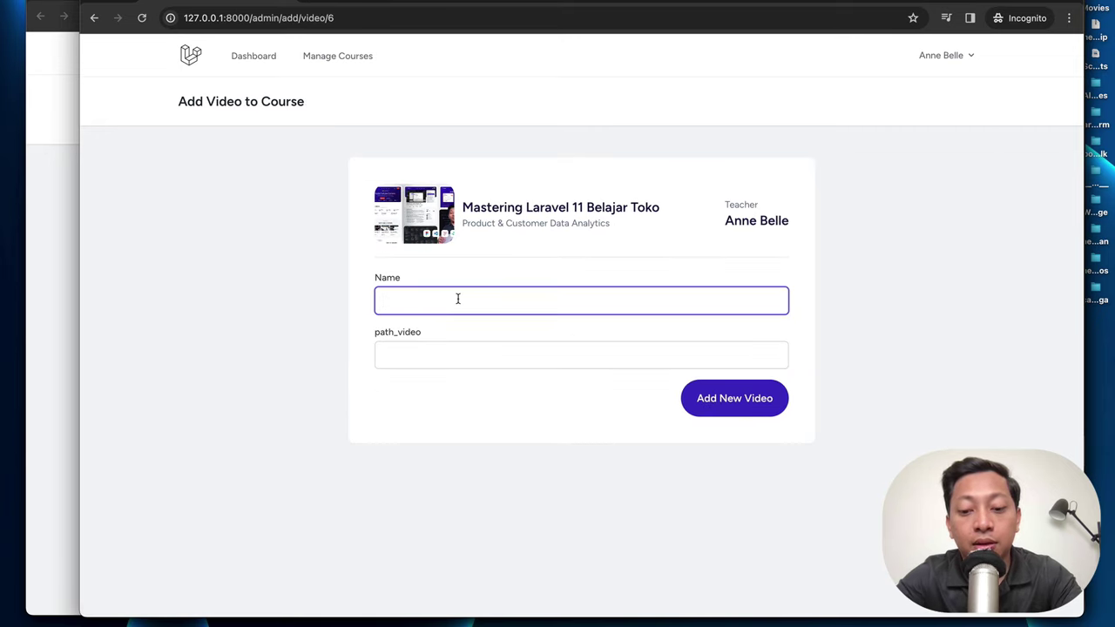
pyautogui.write('Inst')
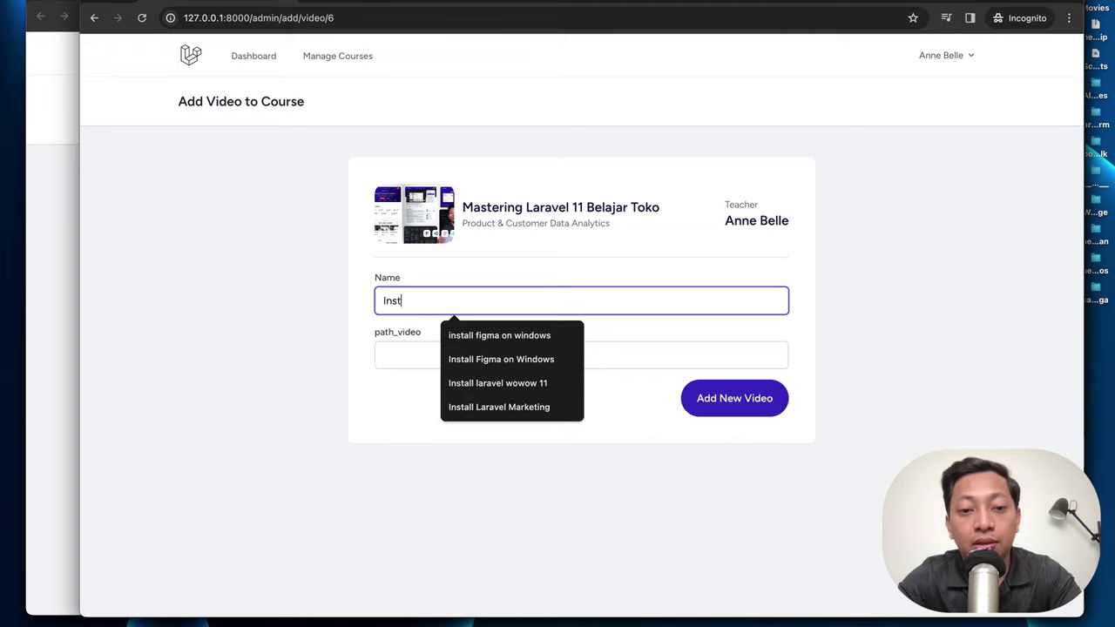
pyautogui.write('all Laravel 11')
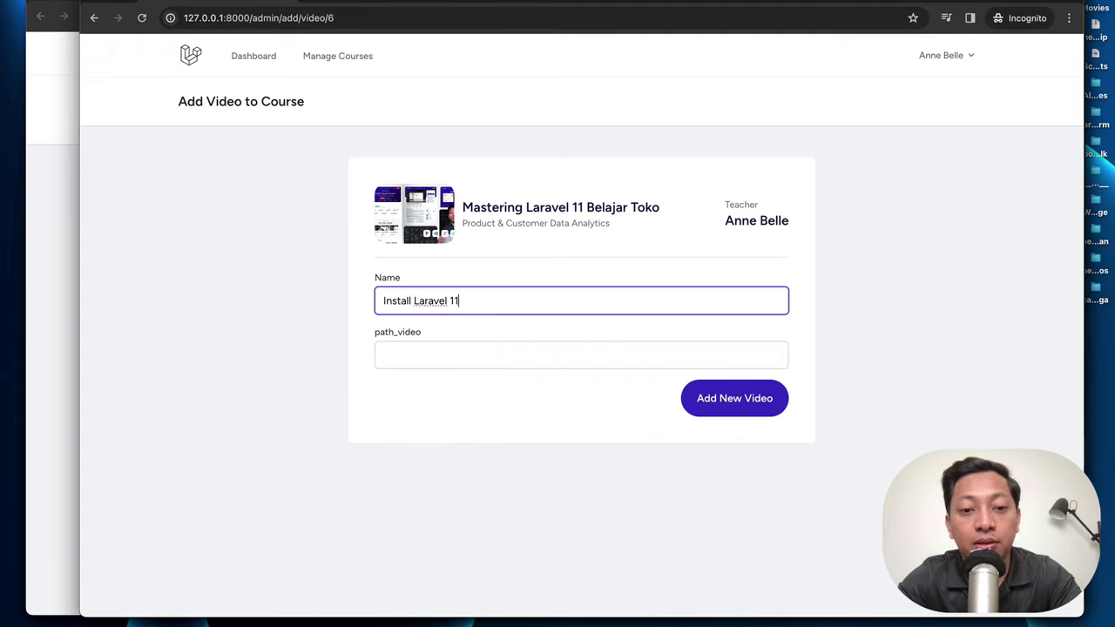
pyautogui.press('Tab')
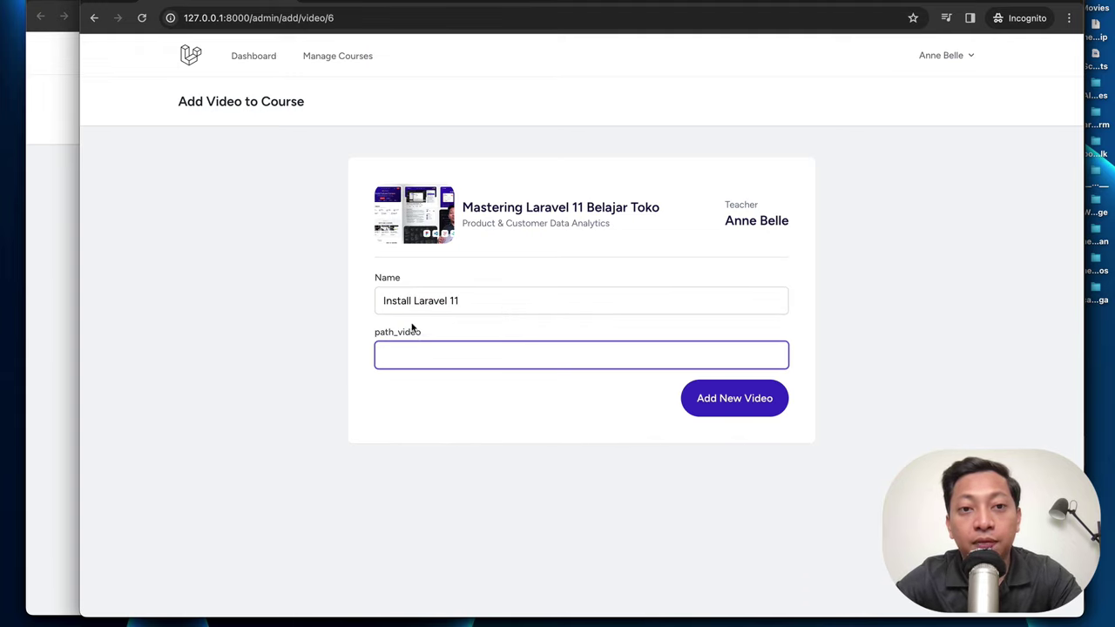
# Step: Set the video path to YouTube ID t8DAa5M3u3k and add the video
pyautogui.hotkey('ctrl', 'Tab')
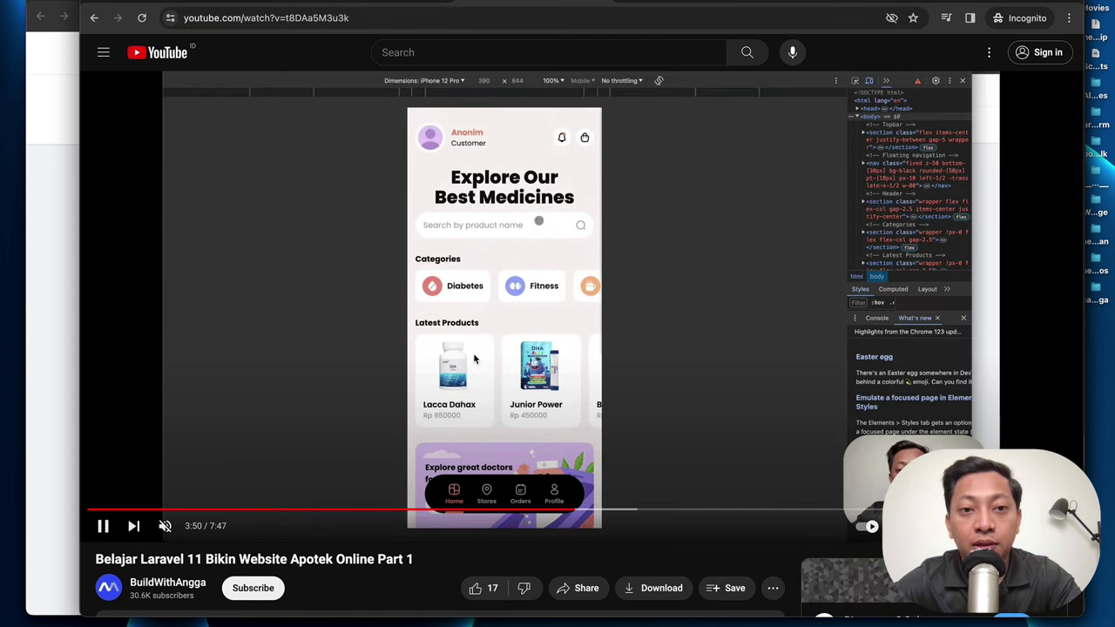
pyautogui.click(366, 17)
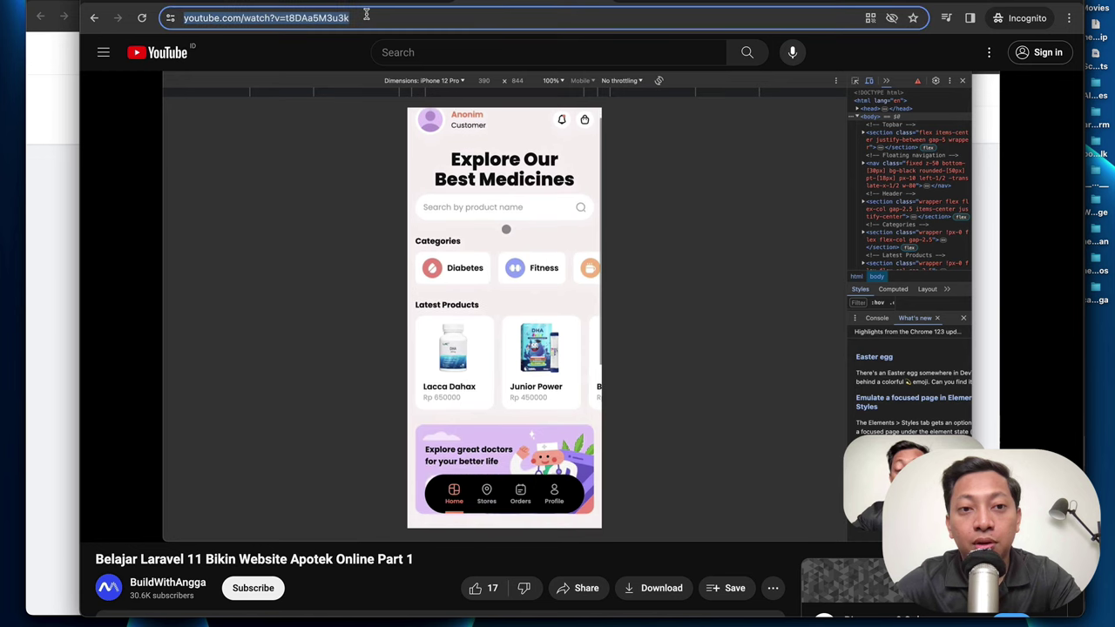
pyautogui.click(329, 17)
pyautogui.doubleClick(398, 19)
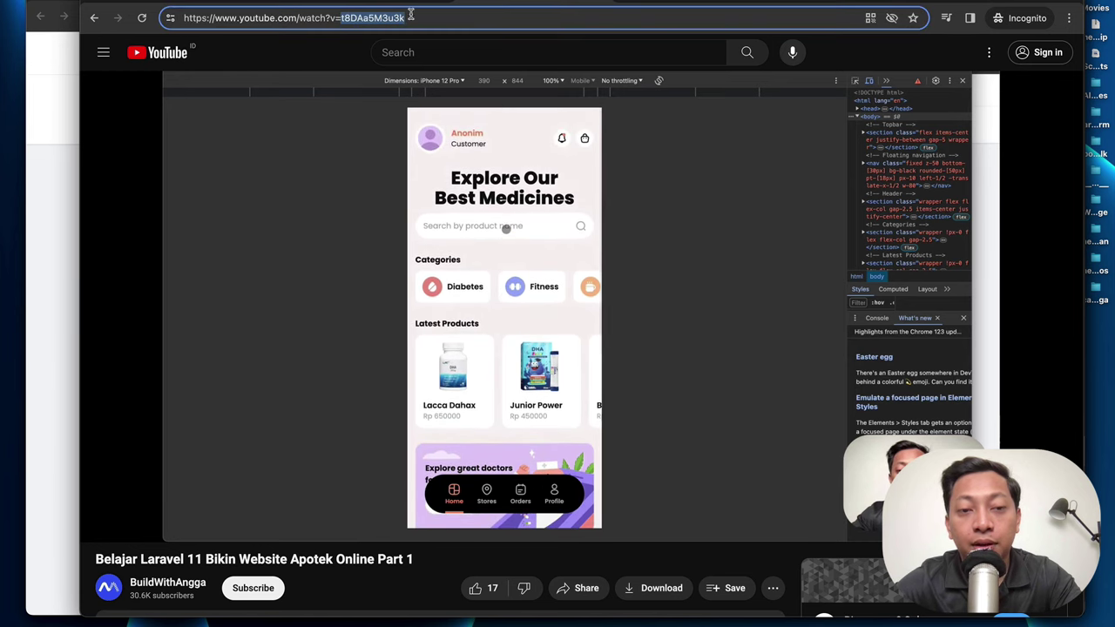
pyautogui.press('super+c')
pyautogui.press('super+grave')
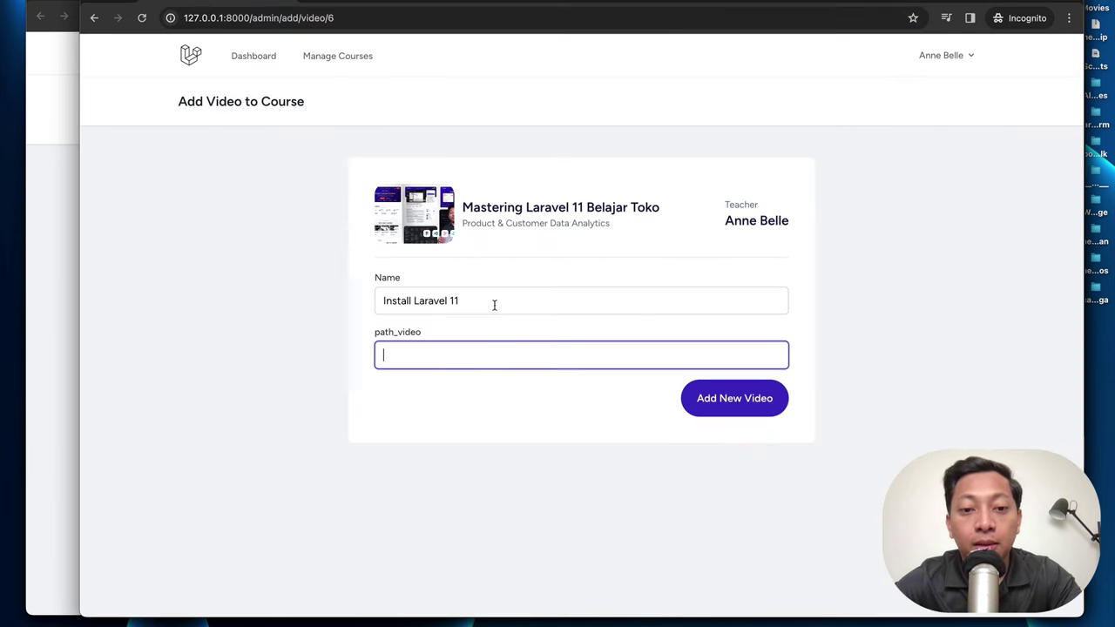
pyautogui.press('super+v')
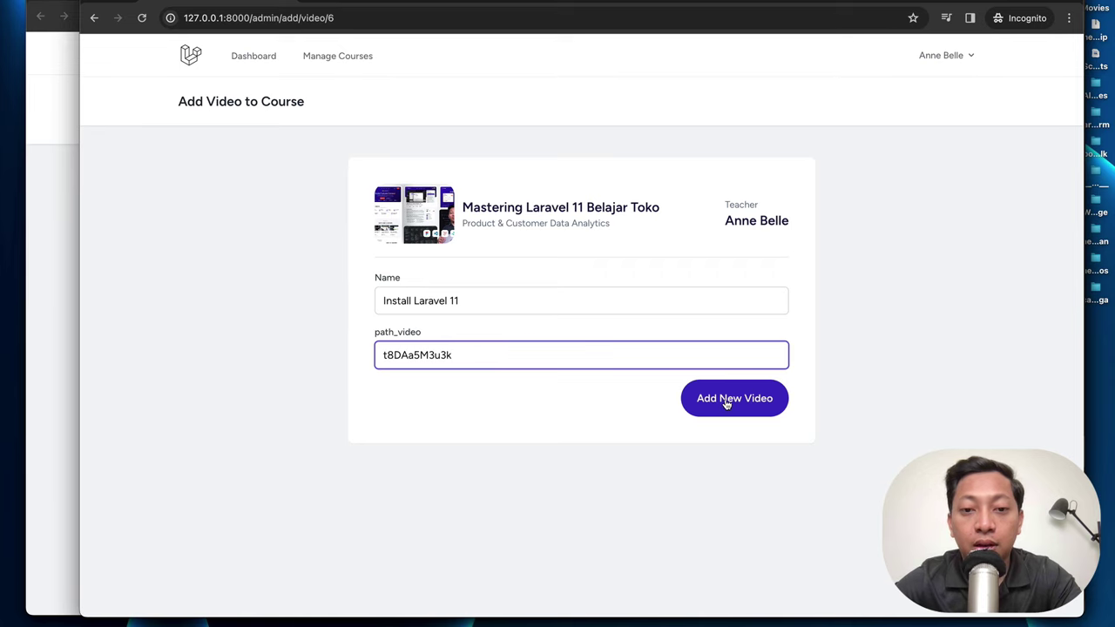
pyautogui.click(726, 401)
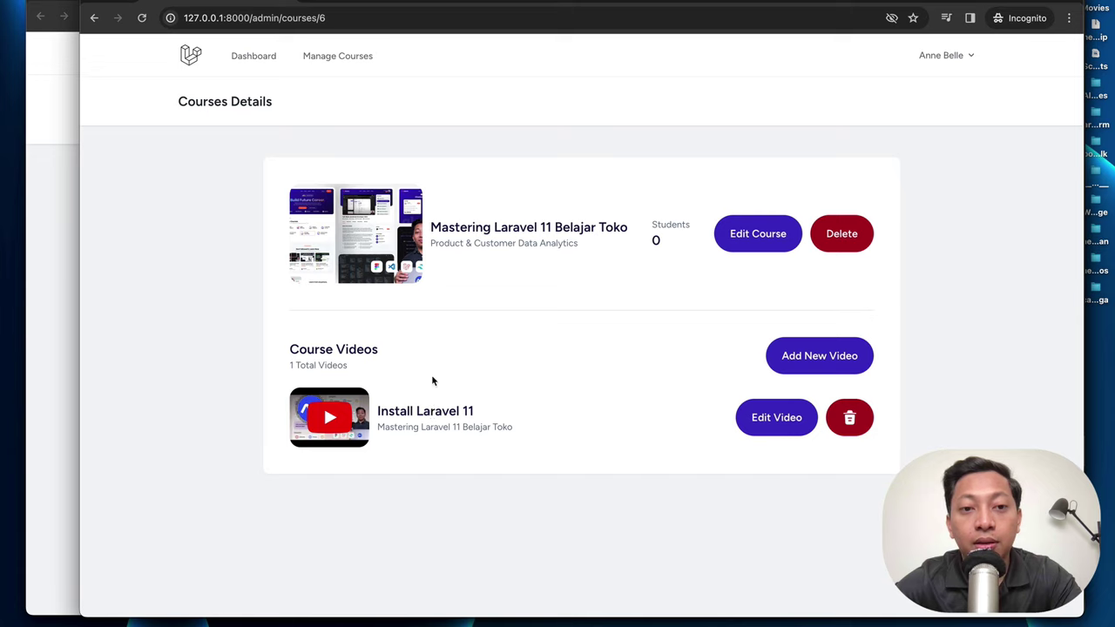
# Step: Load 127.0.0.1:8000 in the other window and view the Mastering Laravel 11 Belajar Toko page
pyautogui.click(65, 190)
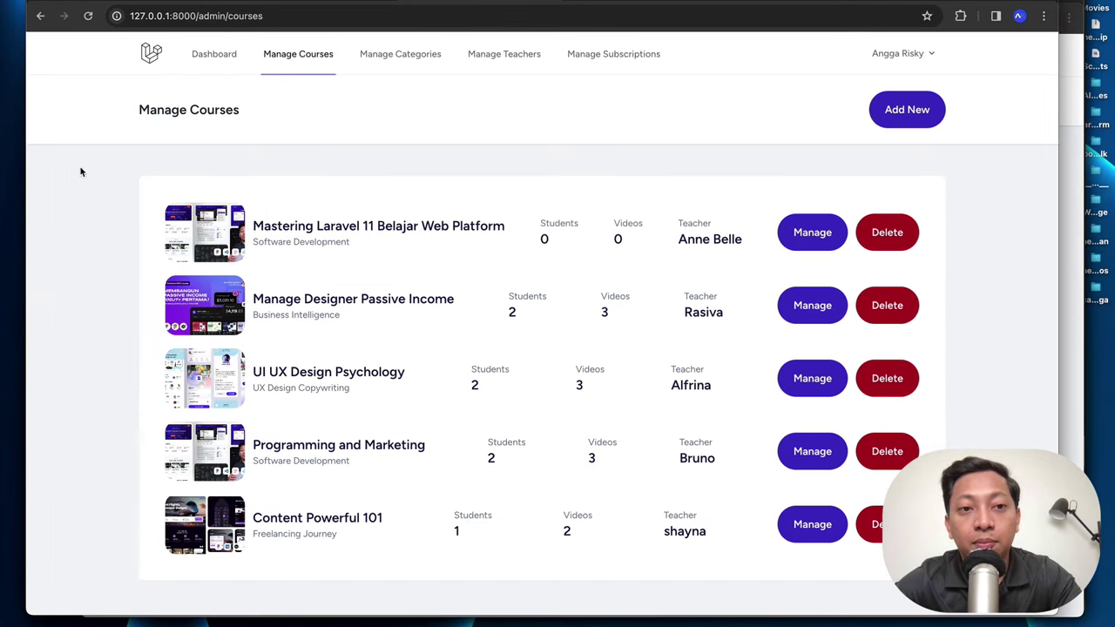
pyautogui.click(270, 17)
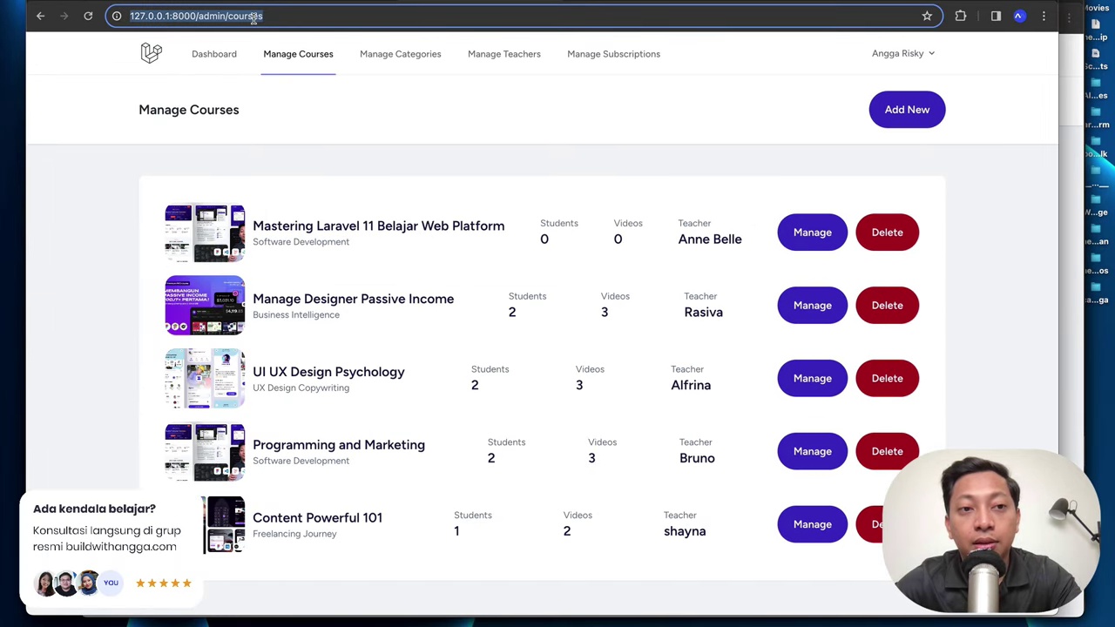
pyautogui.write('127.0.0.1:8000')
pyautogui.press('Return')
pyautogui.scroll(-10, 395, 209)
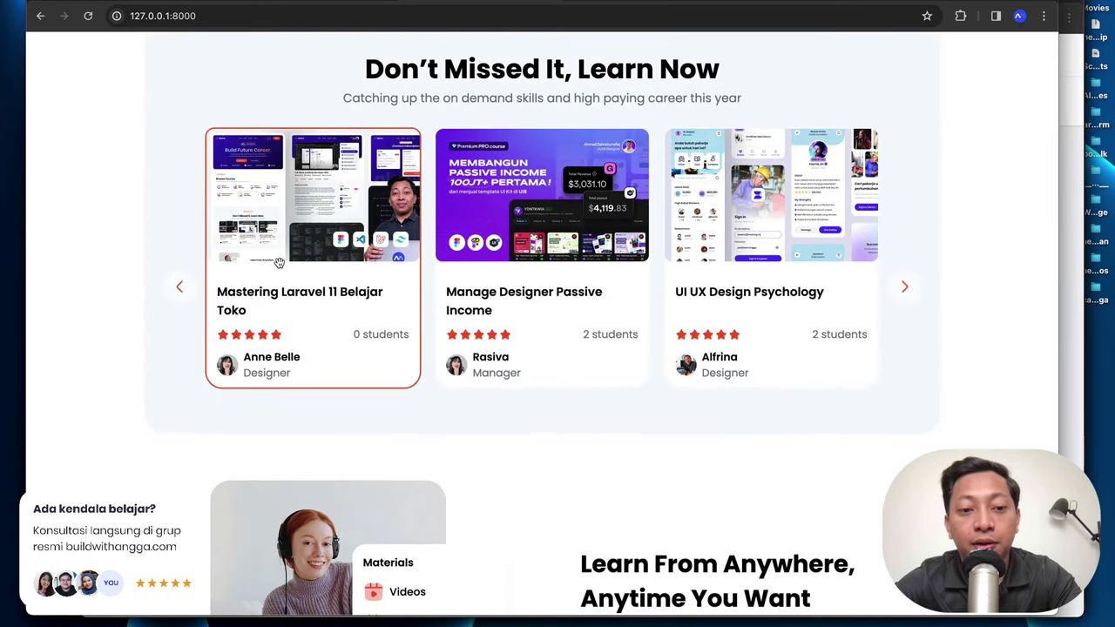
pyautogui.click(295, 294)
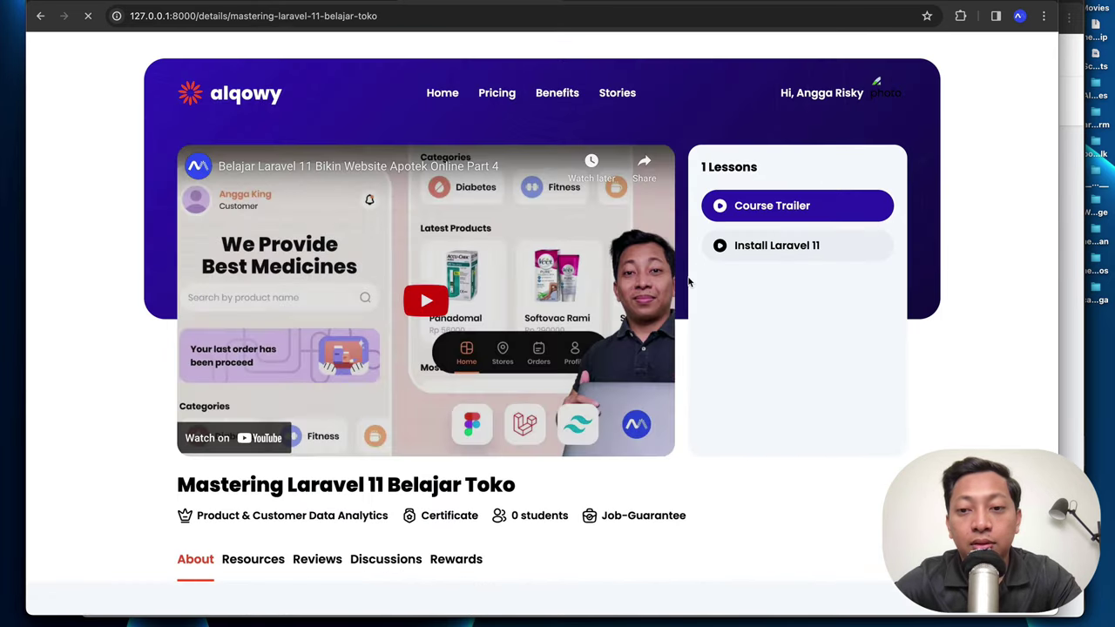
pyautogui.scroll(-1, 688, 281)
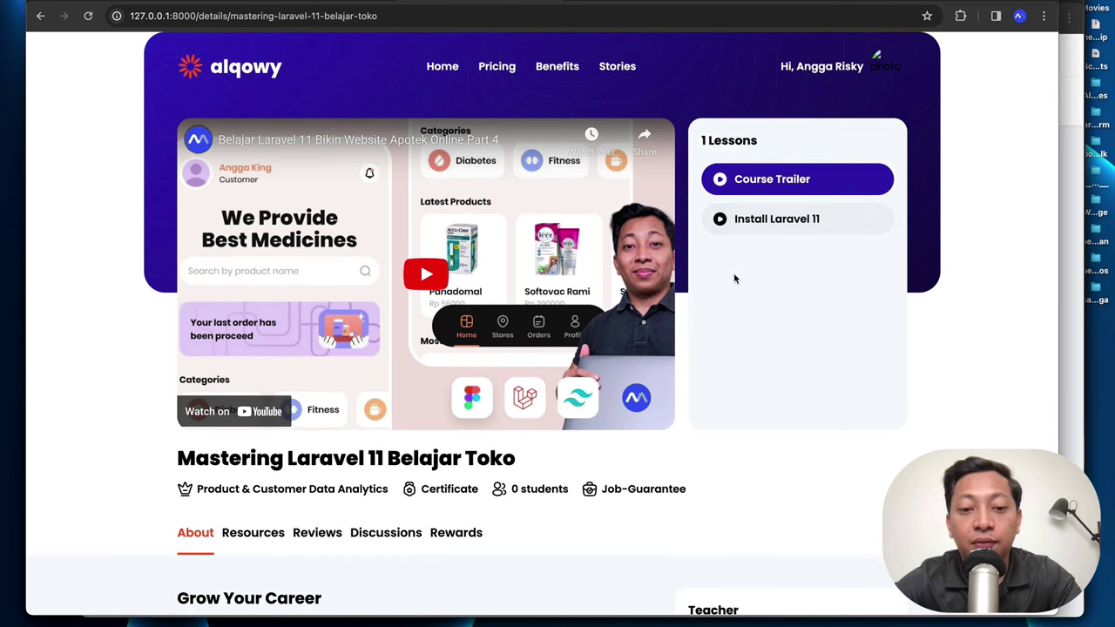
pyautogui.scroll(-3, 735, 276)
pyautogui.scroll(4, 734, 280)
pyautogui.click(1070, 158)
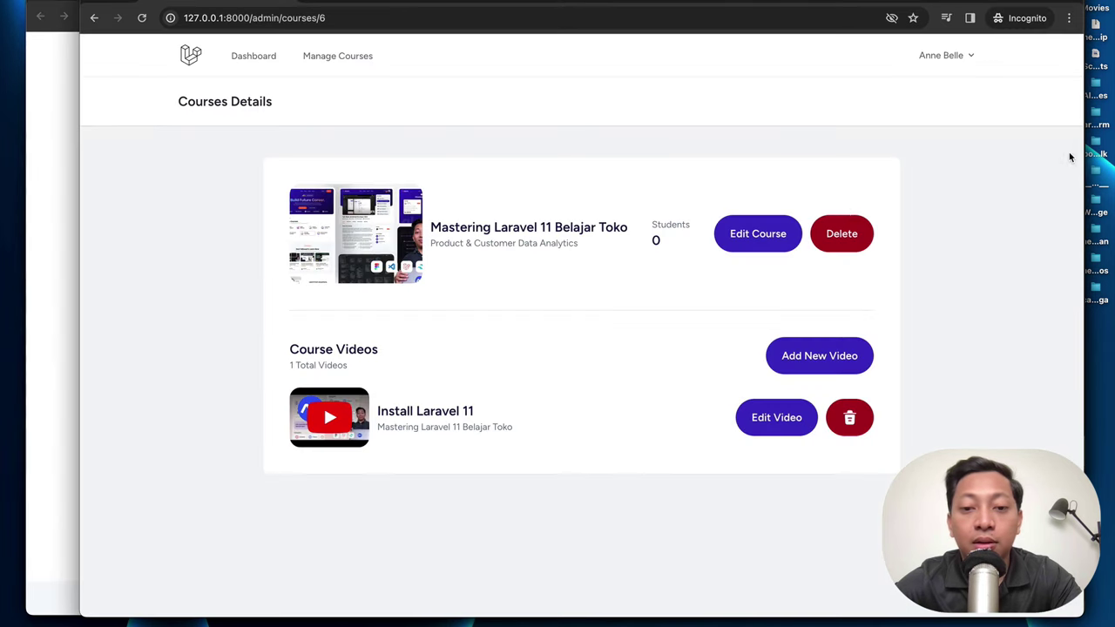
# Step: Reload the admin and public course pages to show all 6 lessons
pyautogui.press('super+r')
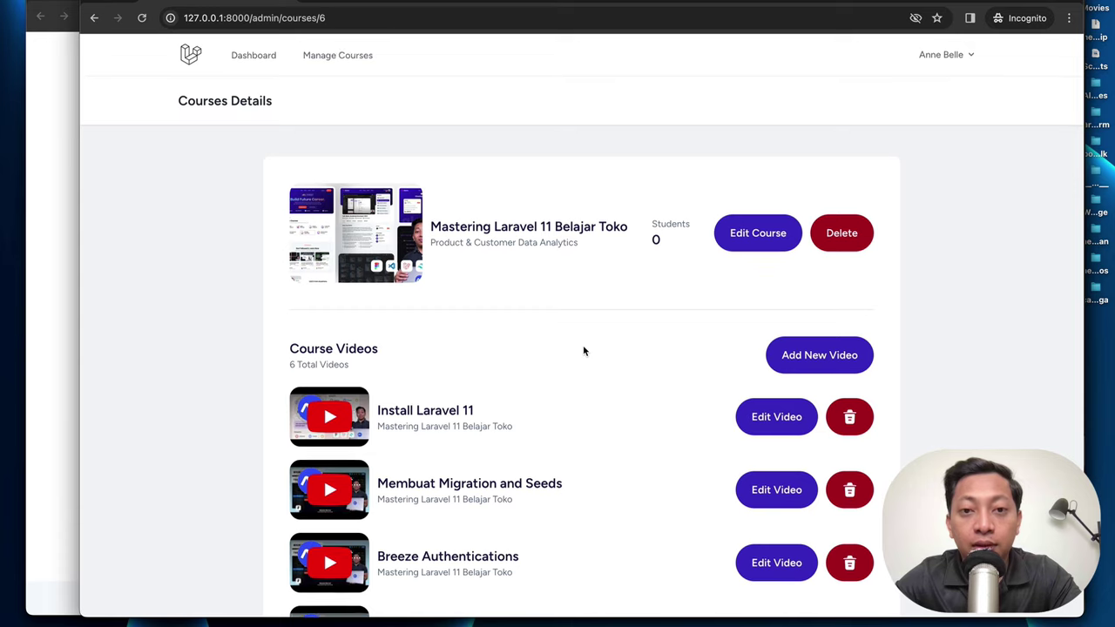
pyautogui.scroll(-3, 583, 351)
pyautogui.scroll(-2, 583, 351)
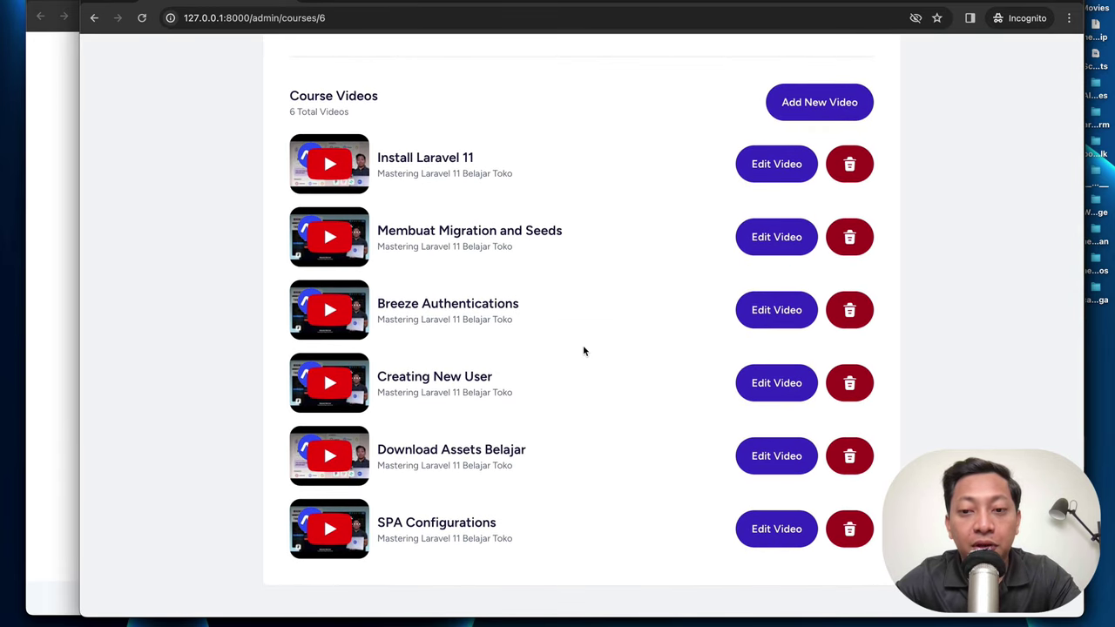
pyautogui.scroll(2, 584, 351)
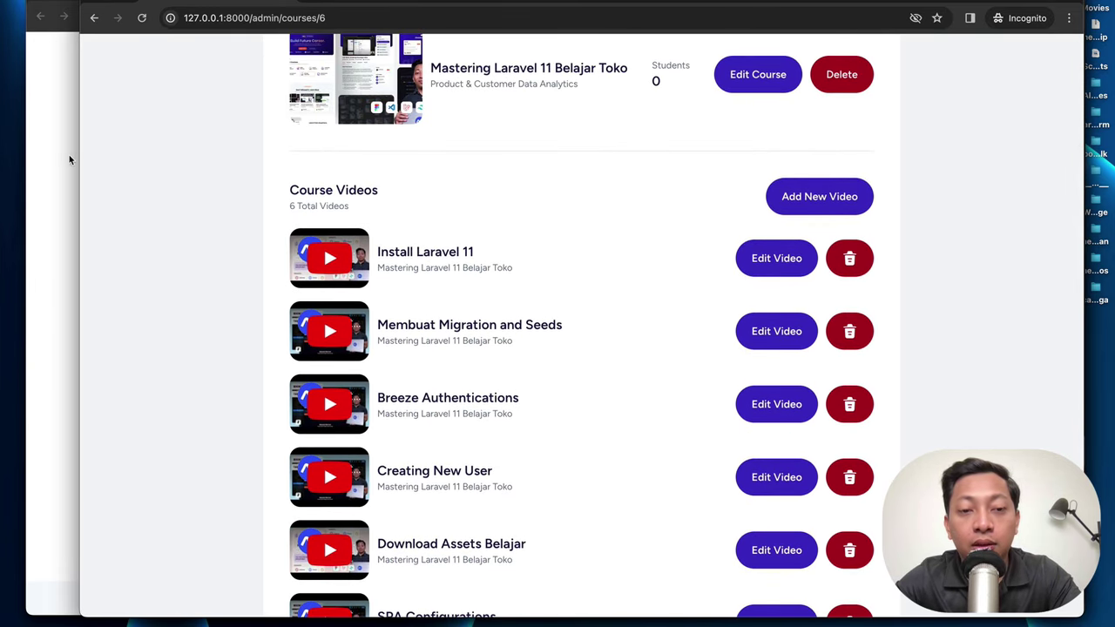
pyautogui.press('super+grave')
pyautogui.press('super+r')
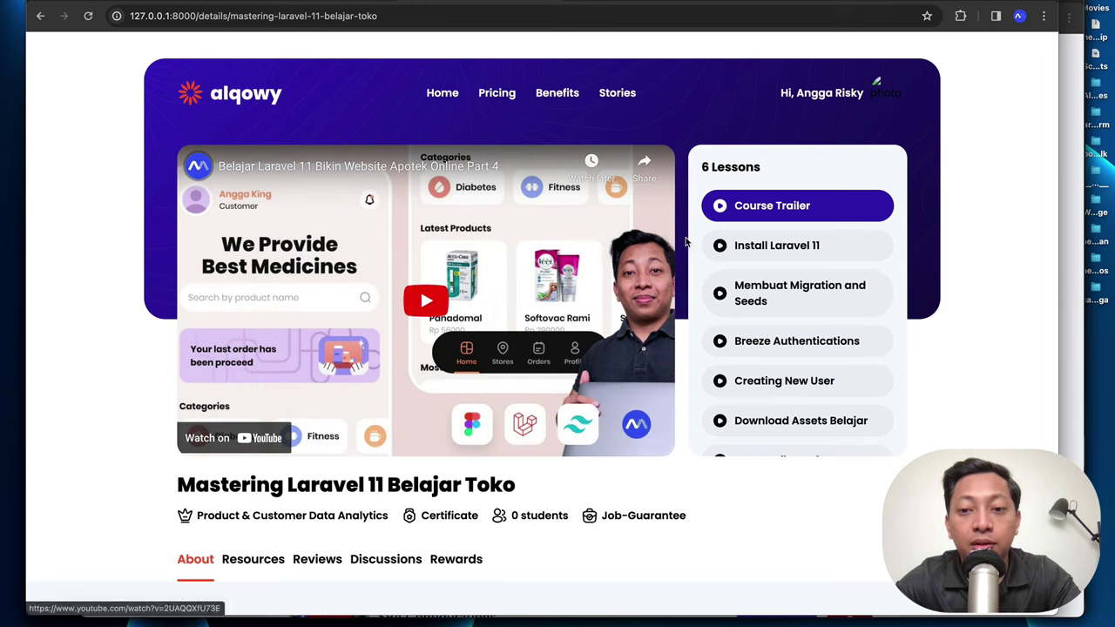
pyautogui.scroll(-1, 779, 324)
pyautogui.scroll(1, 779, 324)
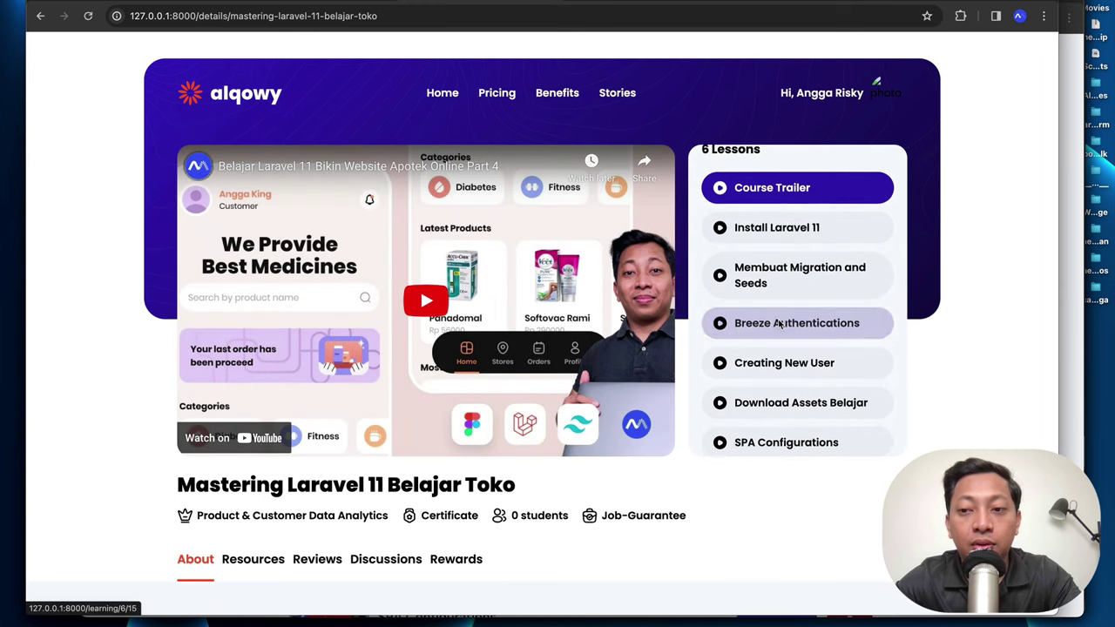
# Step: Rename the second lesson to 'Membuat Migration Seeds', copy its video ID, and save it
pyautogui.click(1066, 194)
pyautogui.scroll(-1, 662, 331)
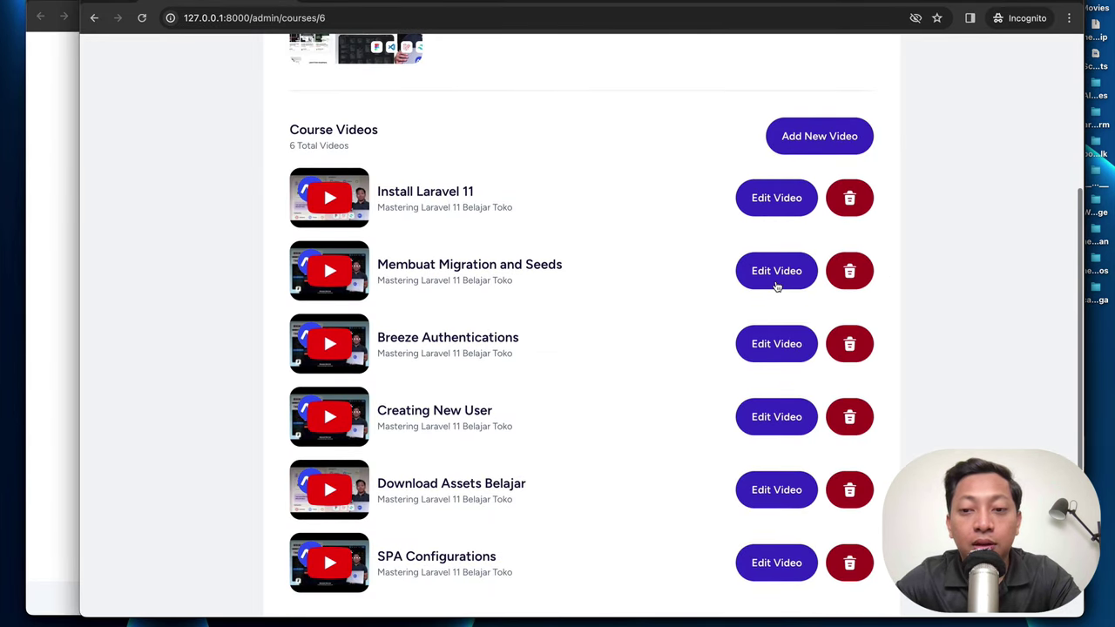
pyautogui.click(774, 286)
pyautogui.doubleClick(488, 303)
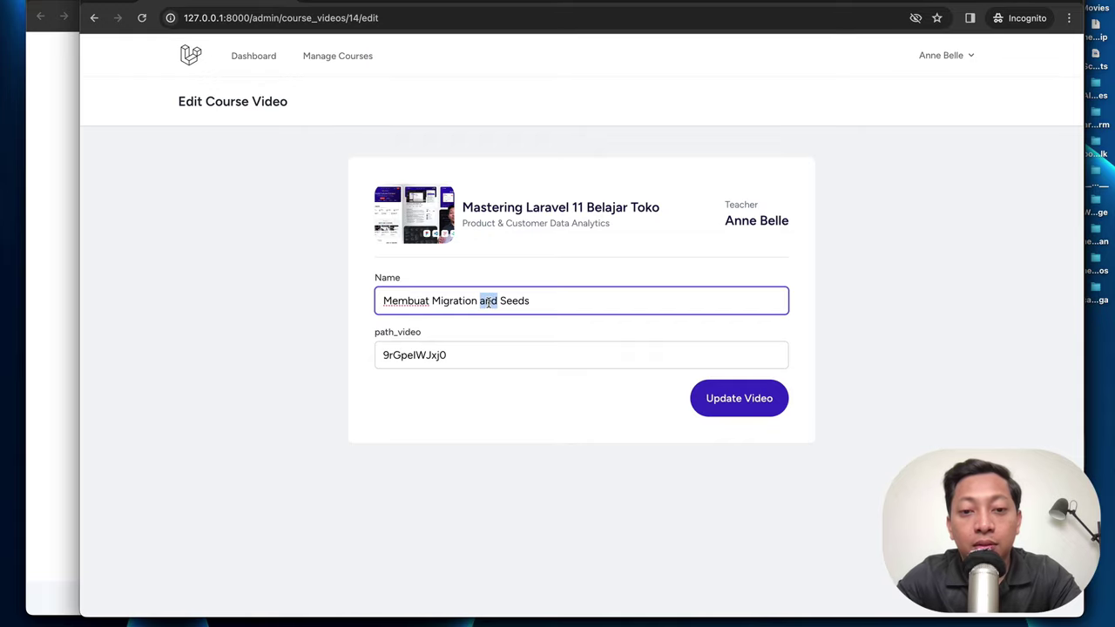
pyautogui.press('BackSpace')
pyautogui.doubleClick(472, 356)
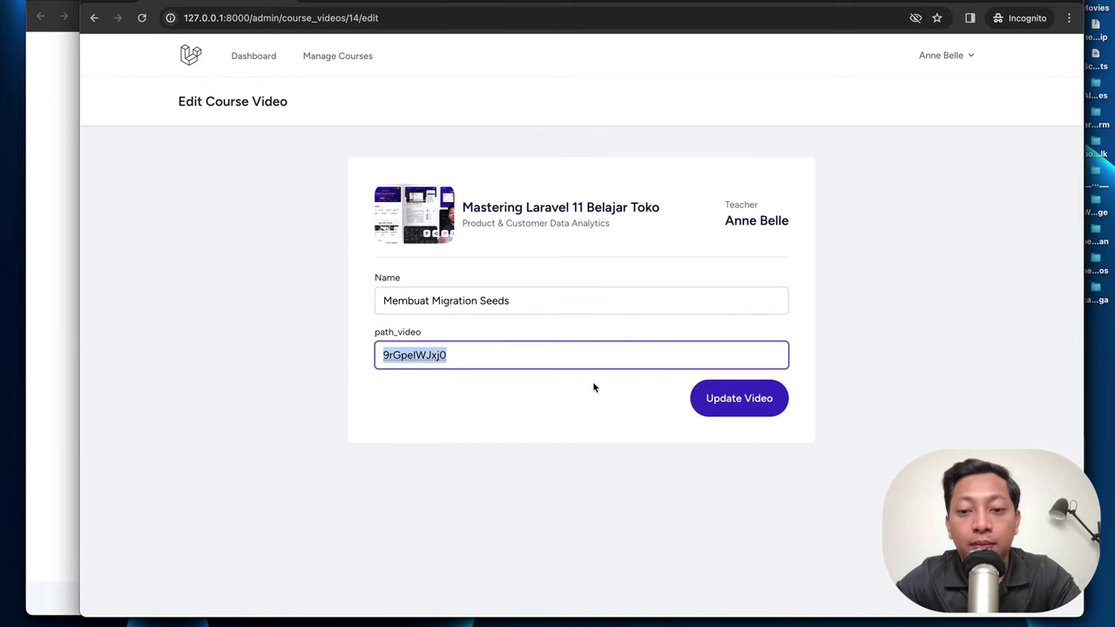
pyautogui.click(737, 398)
# Step: Reload the public course page to confirm the renamed lesson
pyautogui.click(55, 202)
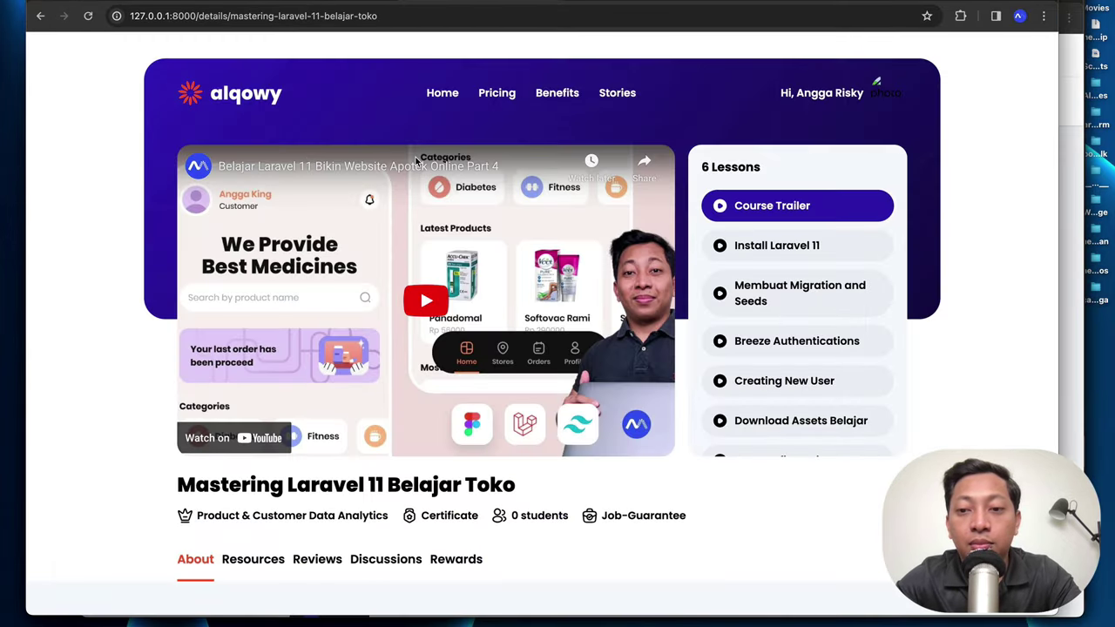
pyautogui.press('super+r')
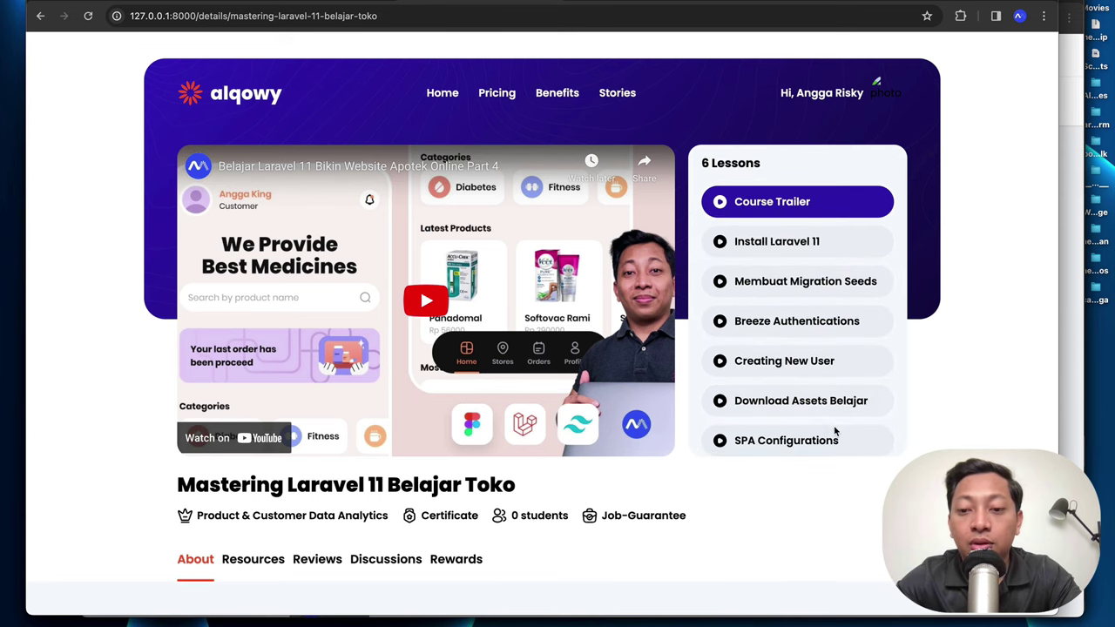
pyautogui.click(1069, 227)
# Step: Add a deployment video named 'Deployin' using the pasted video ID
pyautogui.click(805, 365)
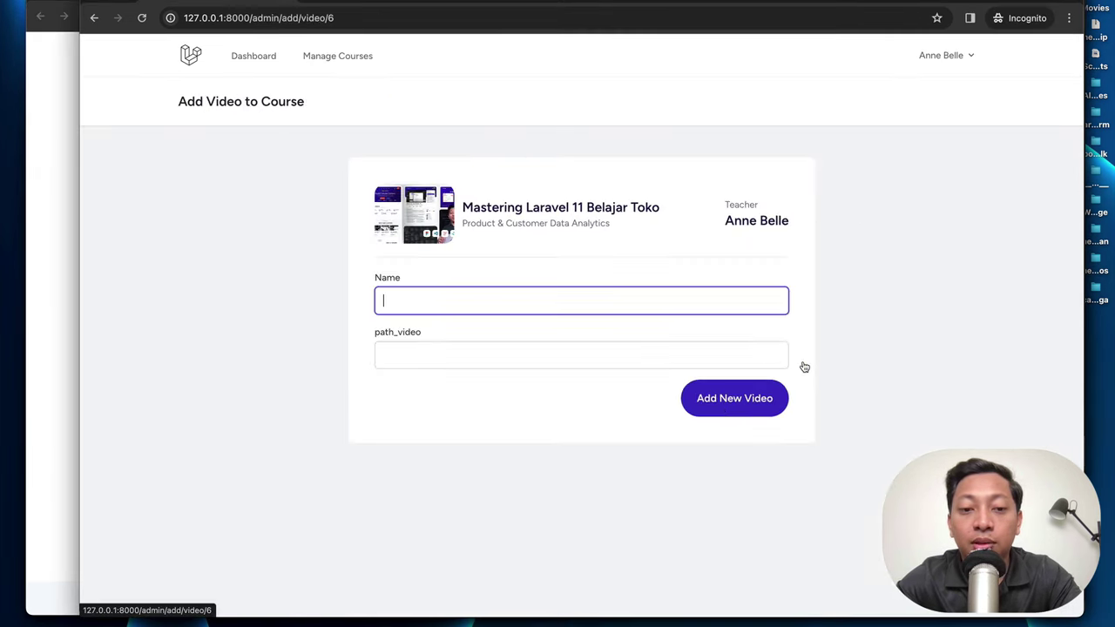
pyautogui.click(462, 349)
pyautogui.write('9rGpeIWJxjE')
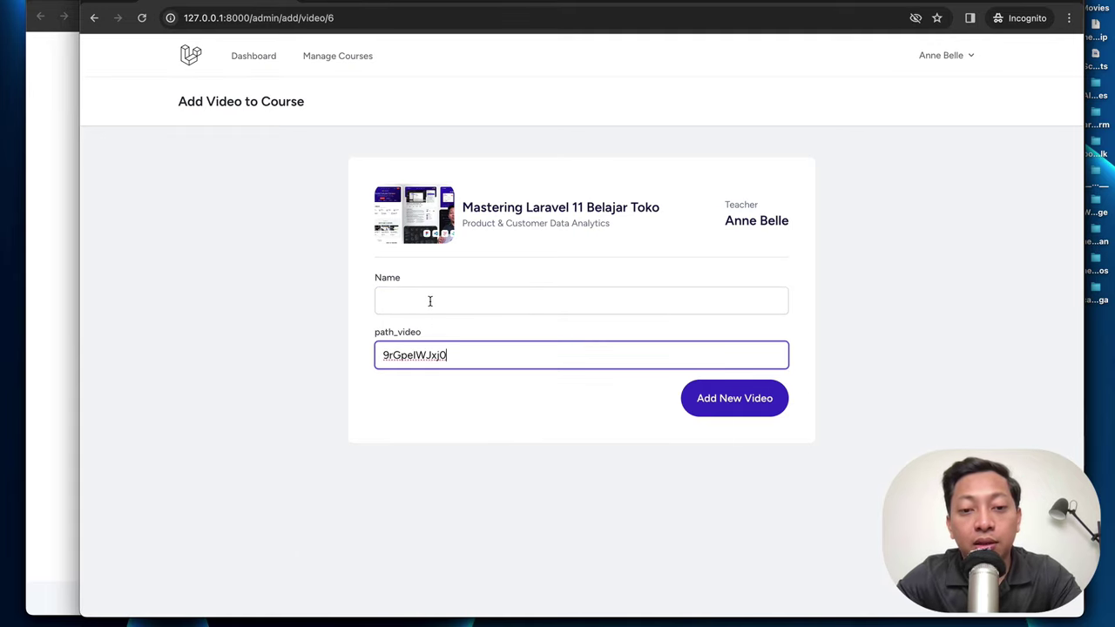
pyautogui.click(429, 301)
pyautogui.write('Deploying on DigitalOcean')
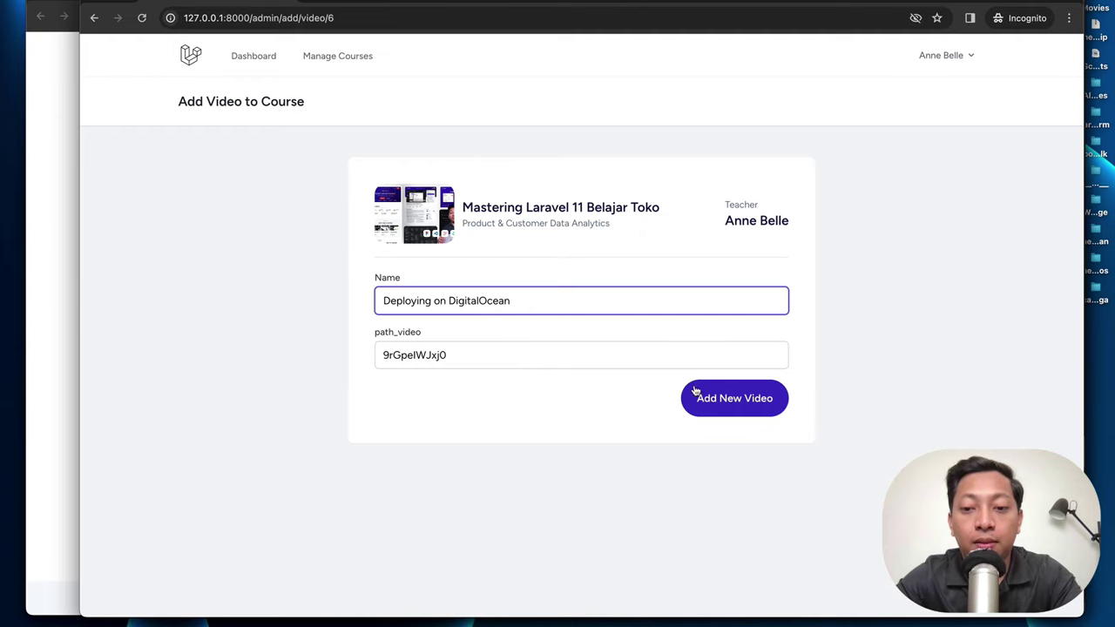
pyautogui.click(695, 391)
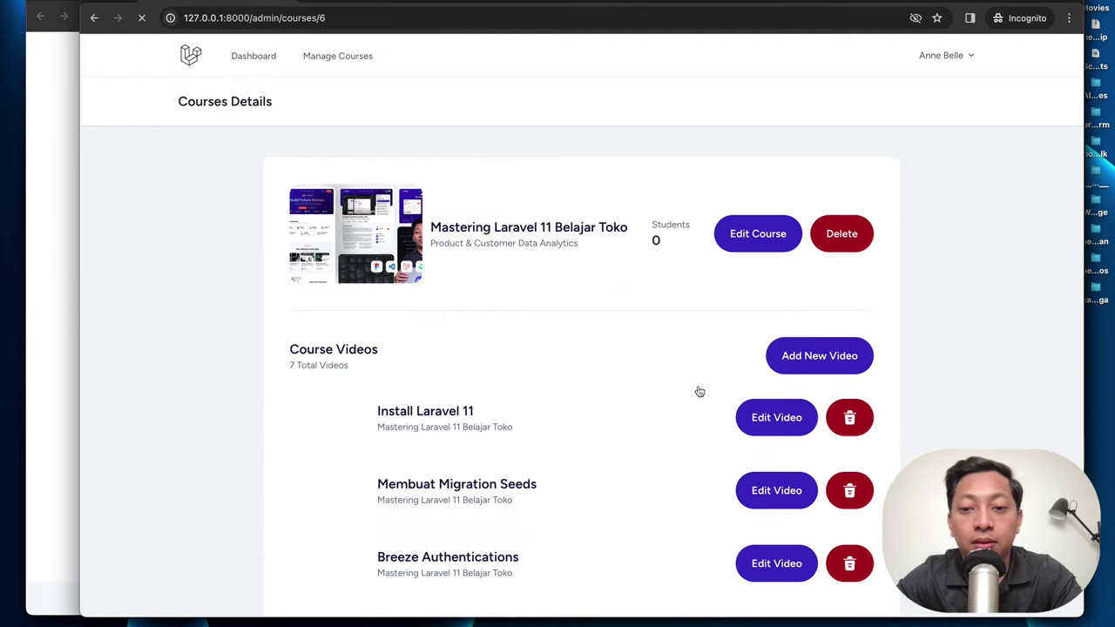
# Step: Add a project-upload video named 'Up' with the same video ID, then reload the public course page
pyautogui.click(810, 359)
pyautogui.click(474, 359)
pyautogui.write('9rGpeIWJxj0')
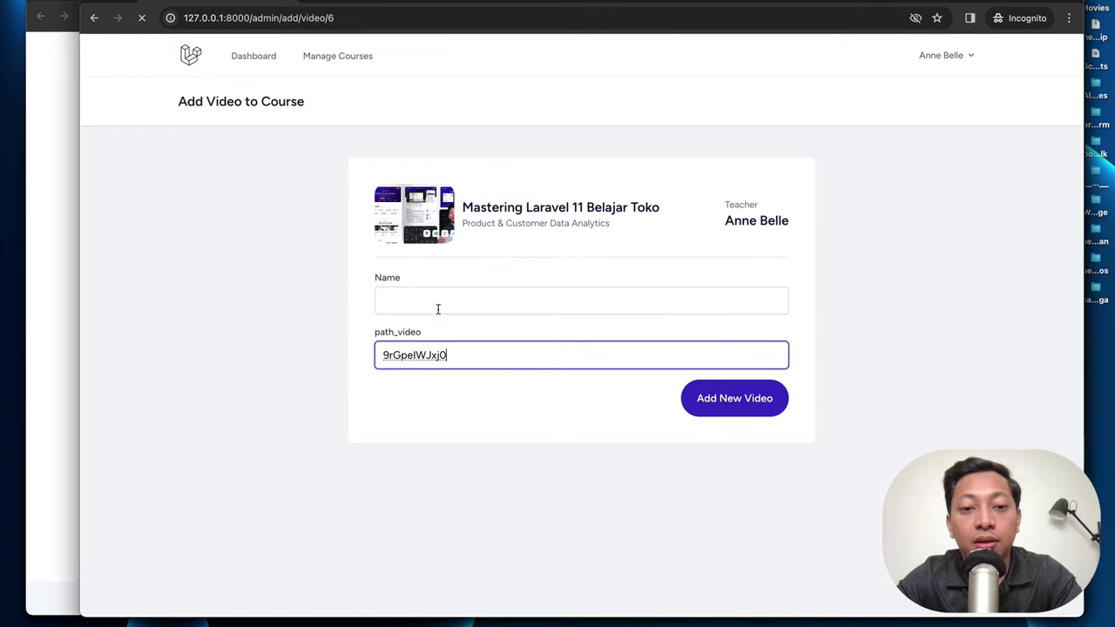
pyautogui.click(439, 304)
pyautogui.write('Upload Project to Github')
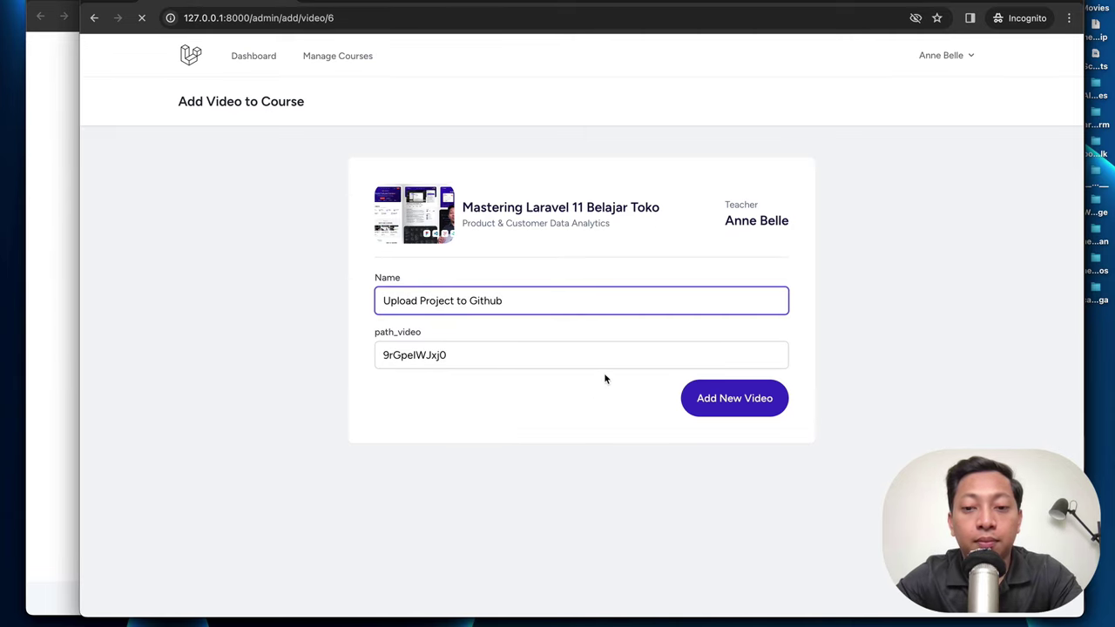
pyautogui.click(702, 403)
pyautogui.click(66, 277)
pyautogui.press('super+r')
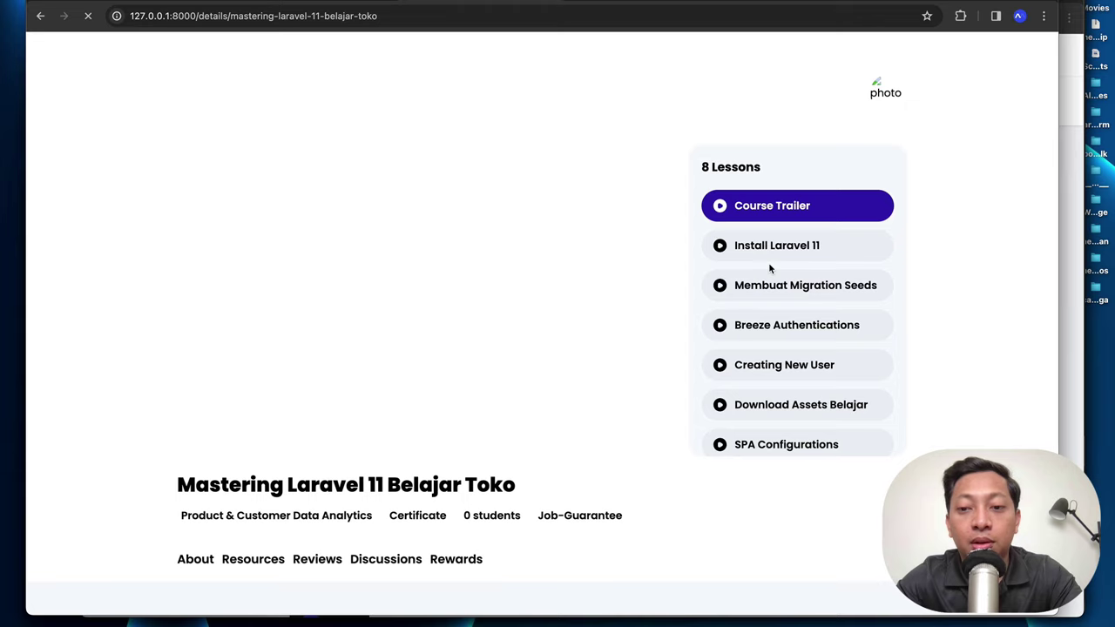
# Step: Go from the loaded 8-lesson course page to the Owner Dashboard and open the account menu
pyautogui.scroll(-2, 805, 324)
pyautogui.scroll(2, 809, 349)
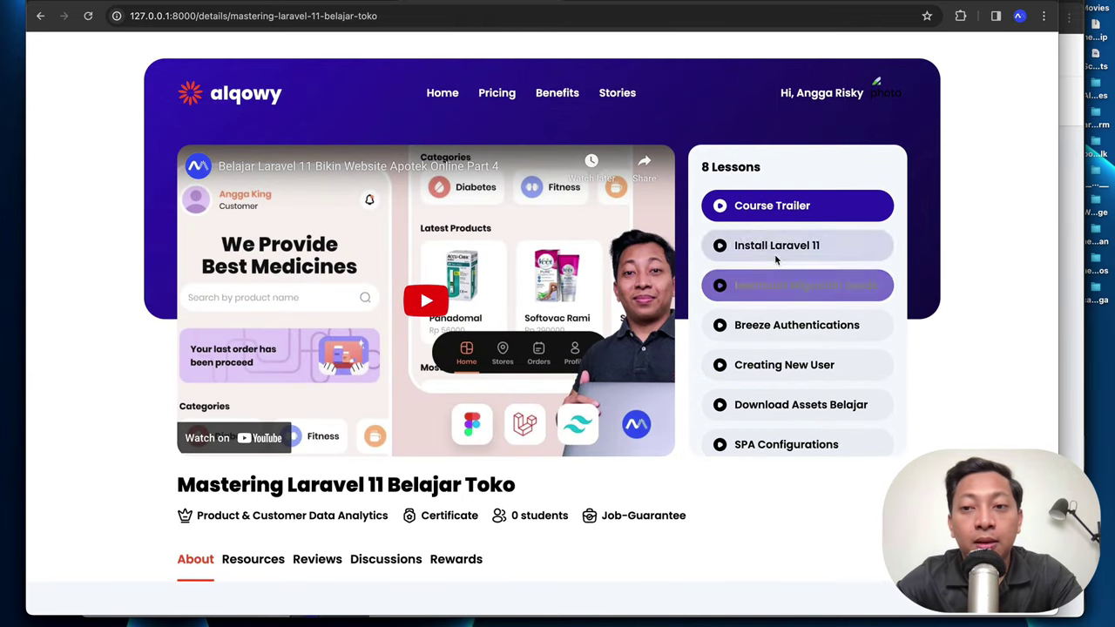
pyautogui.click(891, 94)
pyautogui.click(906, 52)
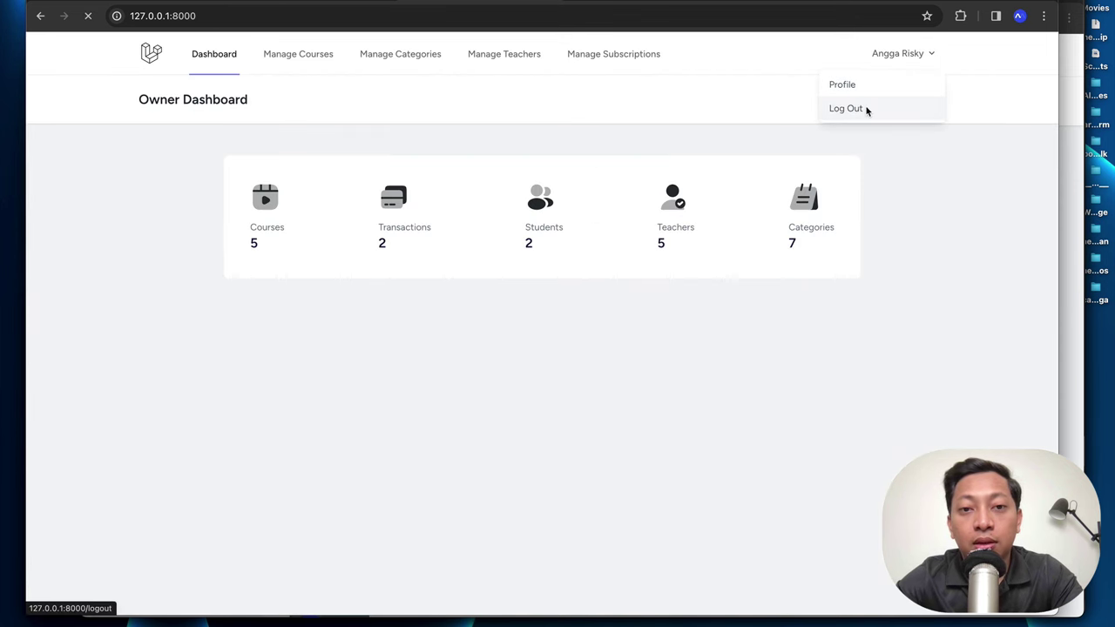
# Step: Log the owner out, widen the browser, and scroll the landing page to Popular Courses
pyautogui.click(866, 109)
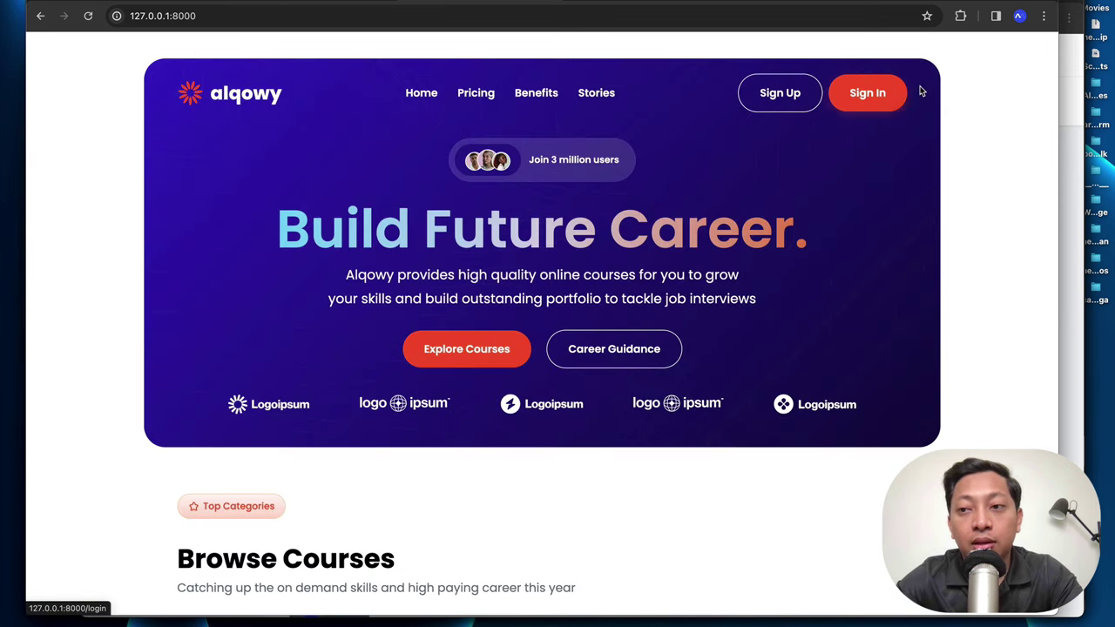
pyautogui.click(1069, 56)
pyautogui.press('super+w')
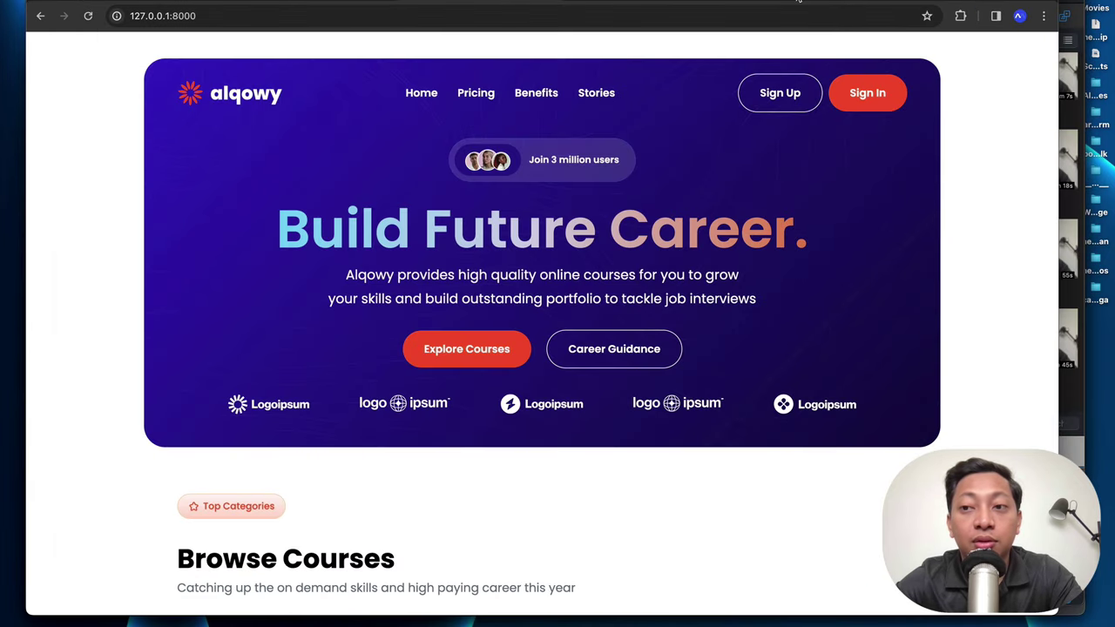
pyautogui.moveTo(1057, 30); pyautogui.dragTo(1081, 30)
pyautogui.scroll(-8, 672, 277)
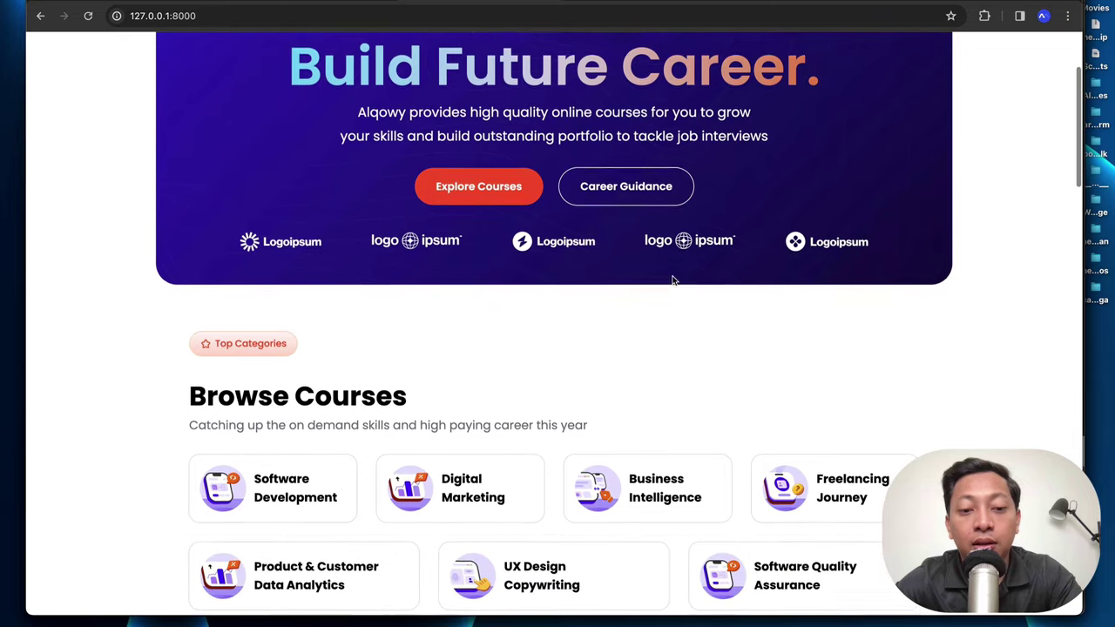
pyautogui.scroll(-3, 672, 278)
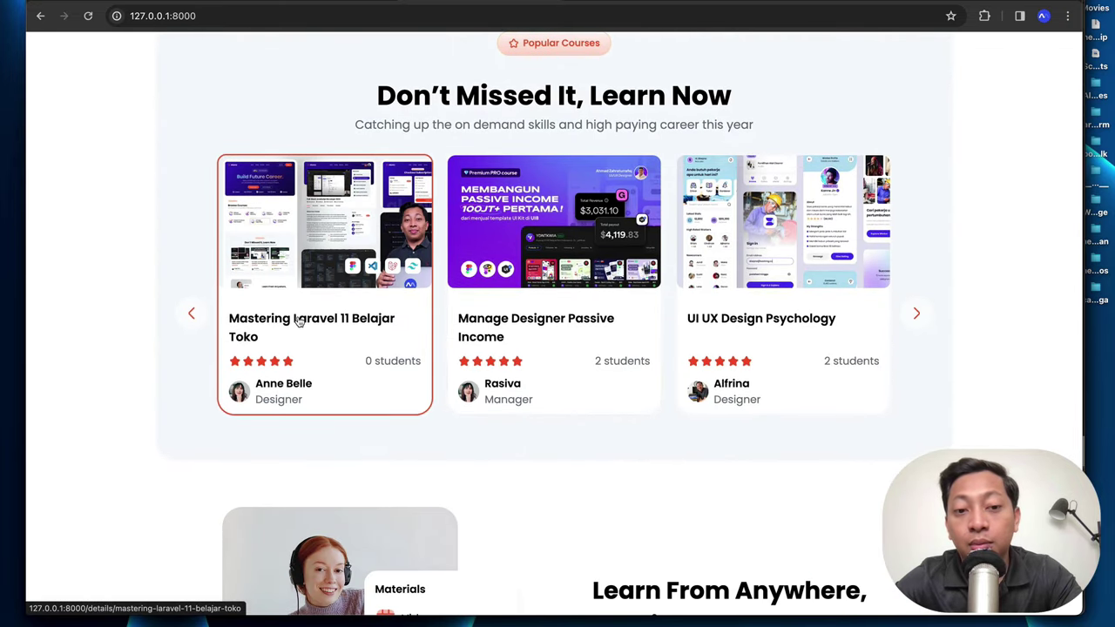
# Step: Open the Mastering Laravel 11 Belajar Toko course page and expand the implementation-time FAQ answer
pyautogui.click(297, 322)
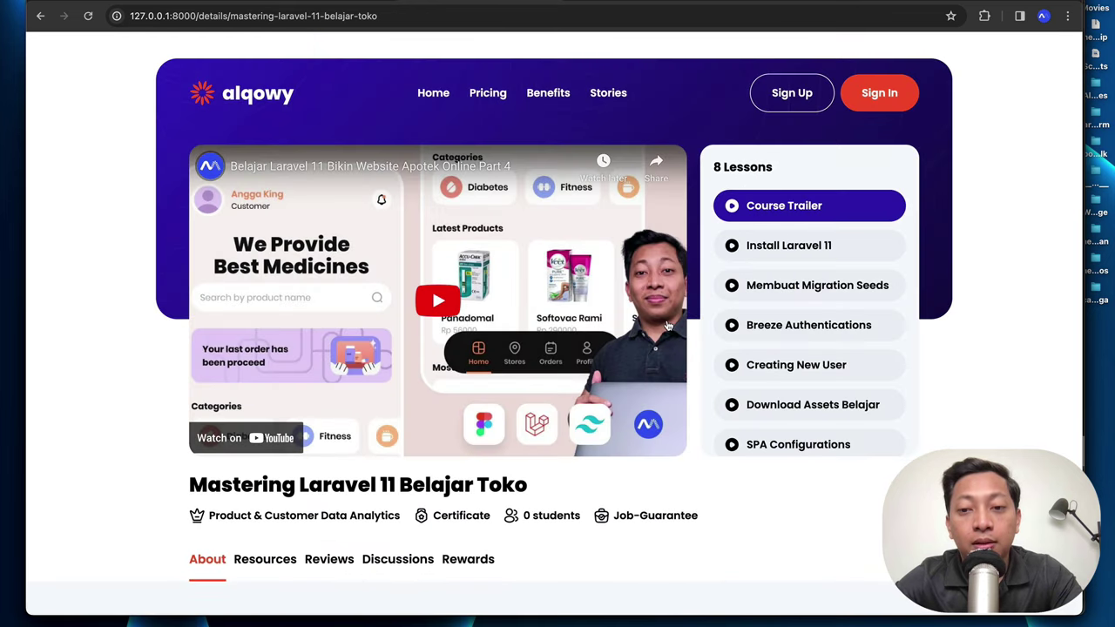
pyautogui.scroll(-2, 770, 297)
pyautogui.scroll(2, 769, 297)
pyautogui.scroll(-5, 683, 480)
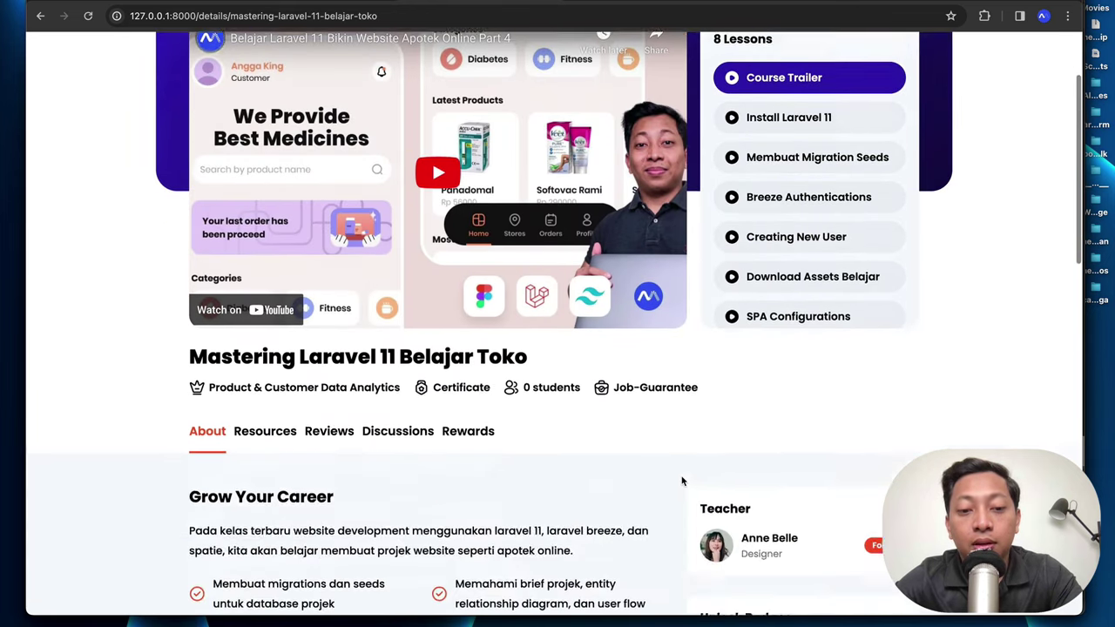
pyautogui.moveTo(520, 348); pyautogui.dragTo(309, 197)
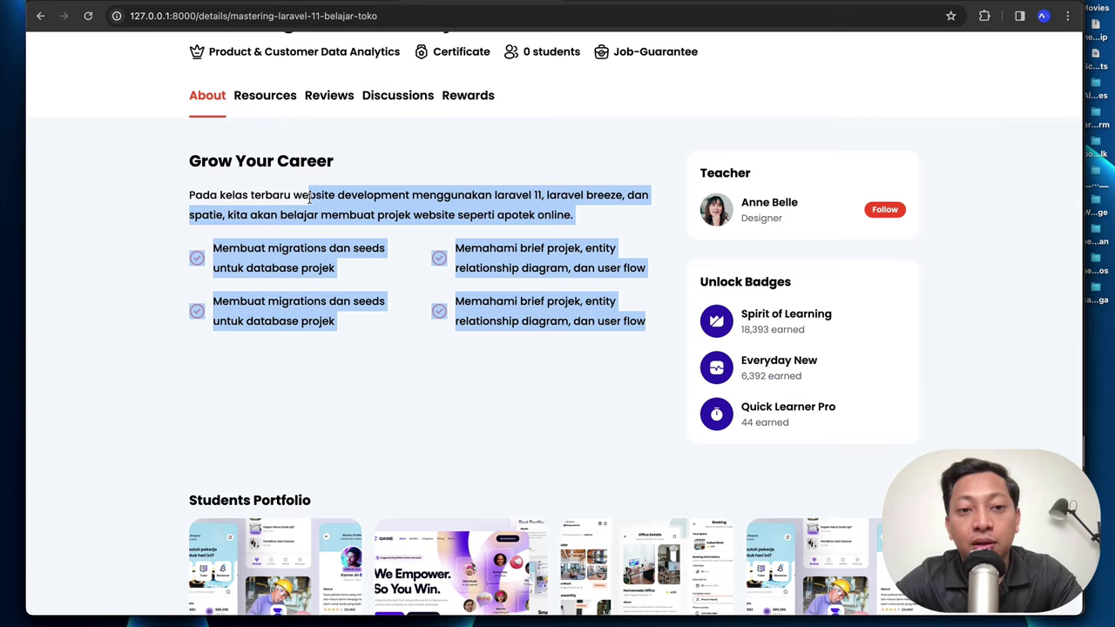
pyautogui.scroll(-3, 537, 242)
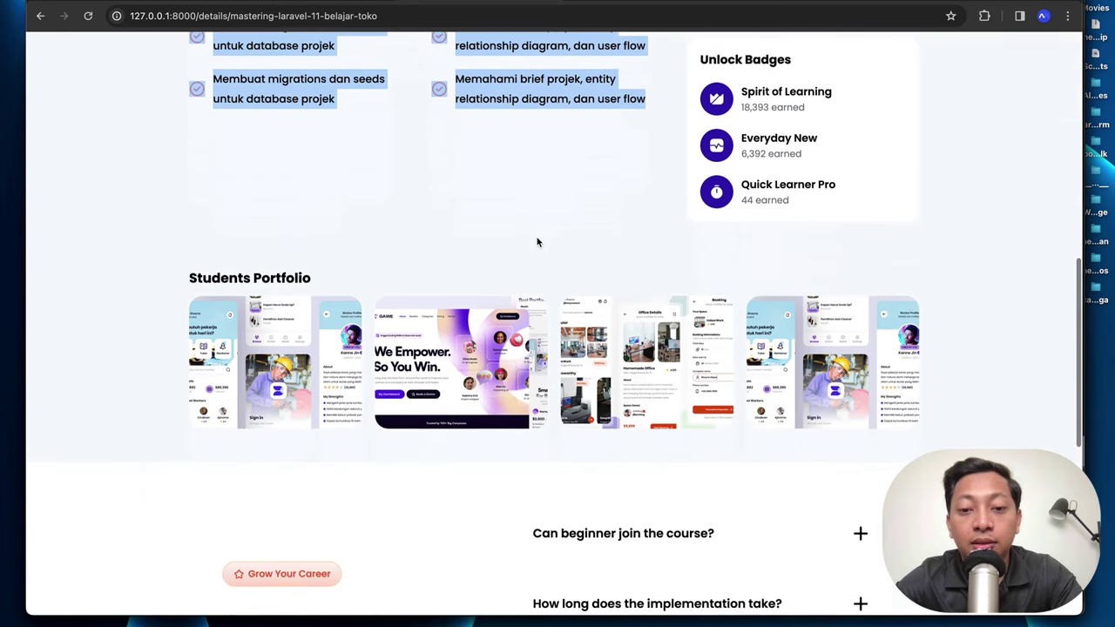
pyautogui.scroll(-4, 537, 242)
pyautogui.click(577, 199)
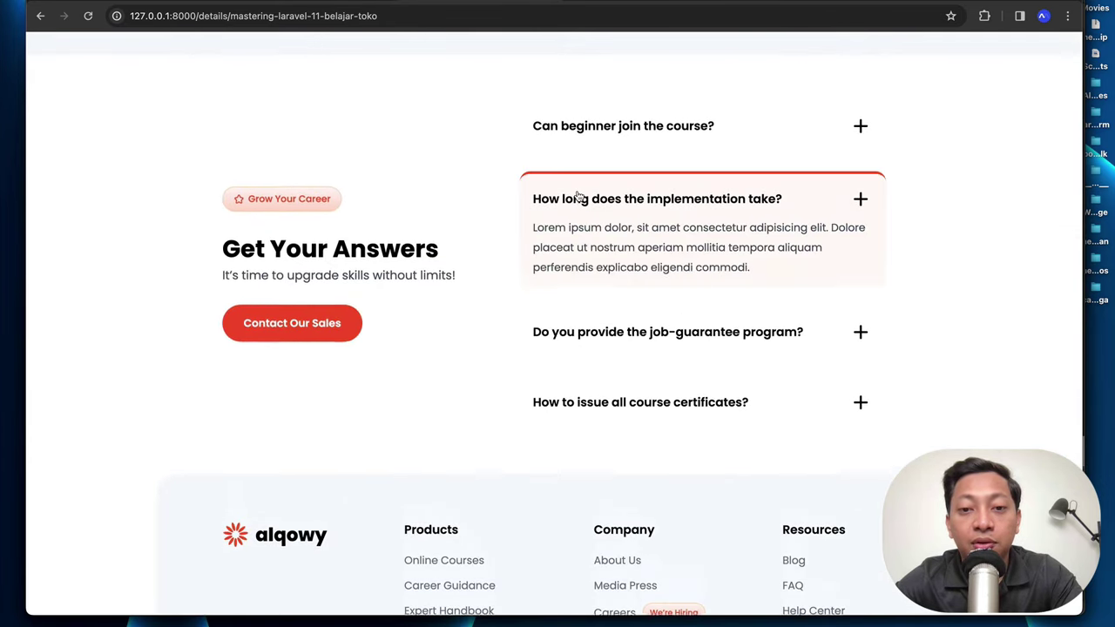
# Step: Play the course trailer and skip ahead to 3:51, then 6:44
pyautogui.scroll(12, 577, 193)
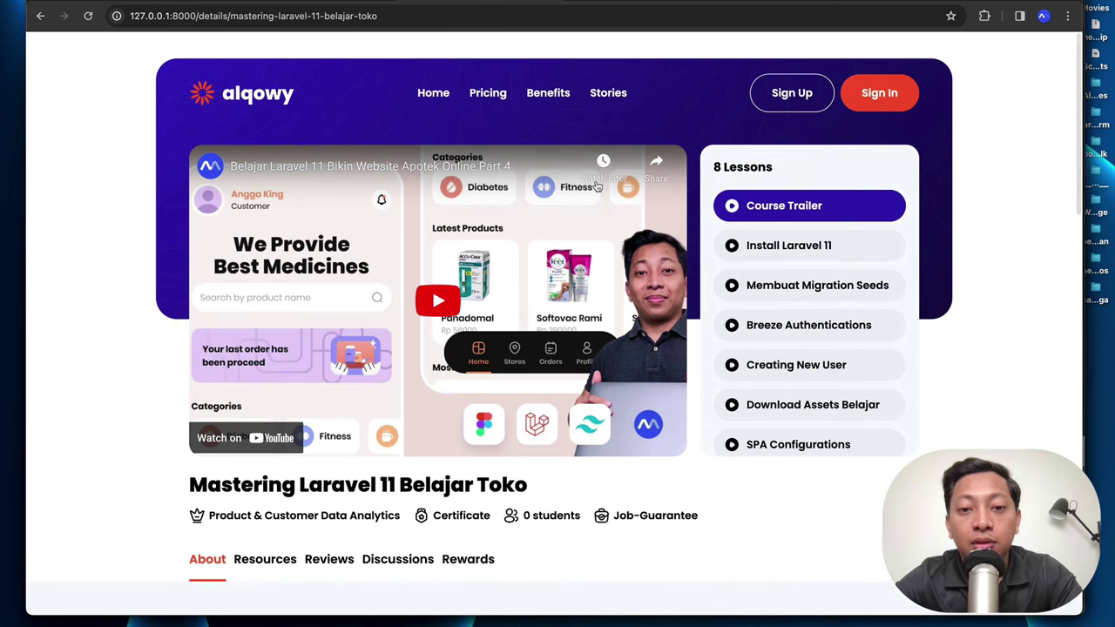
pyautogui.click(577, 192)
pyautogui.click(402, 429)
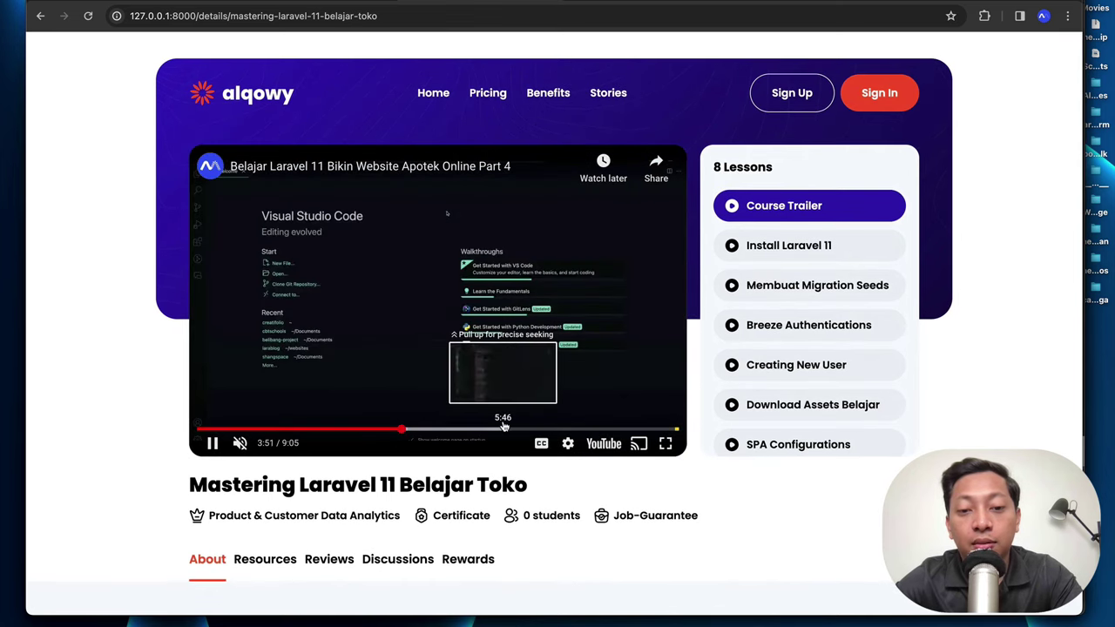
pyautogui.click(554, 427)
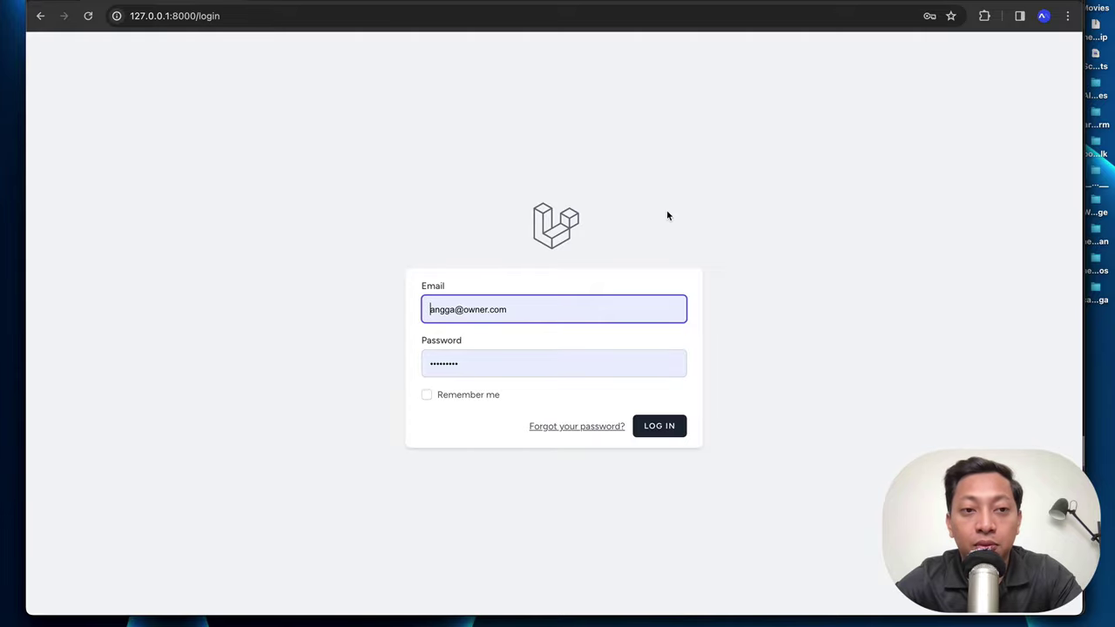
# Step: Register a new student account with occupation Gamer and an avatar, saving the password in Chrome
pyautogui.press('super+bracketleft')
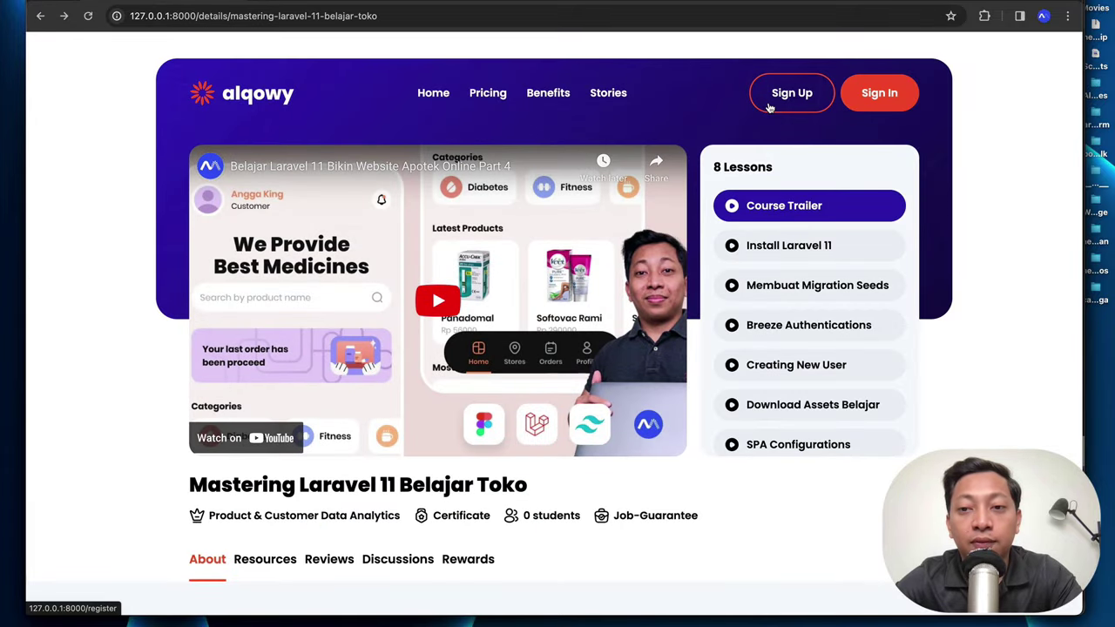
pyautogui.click(766, 105)
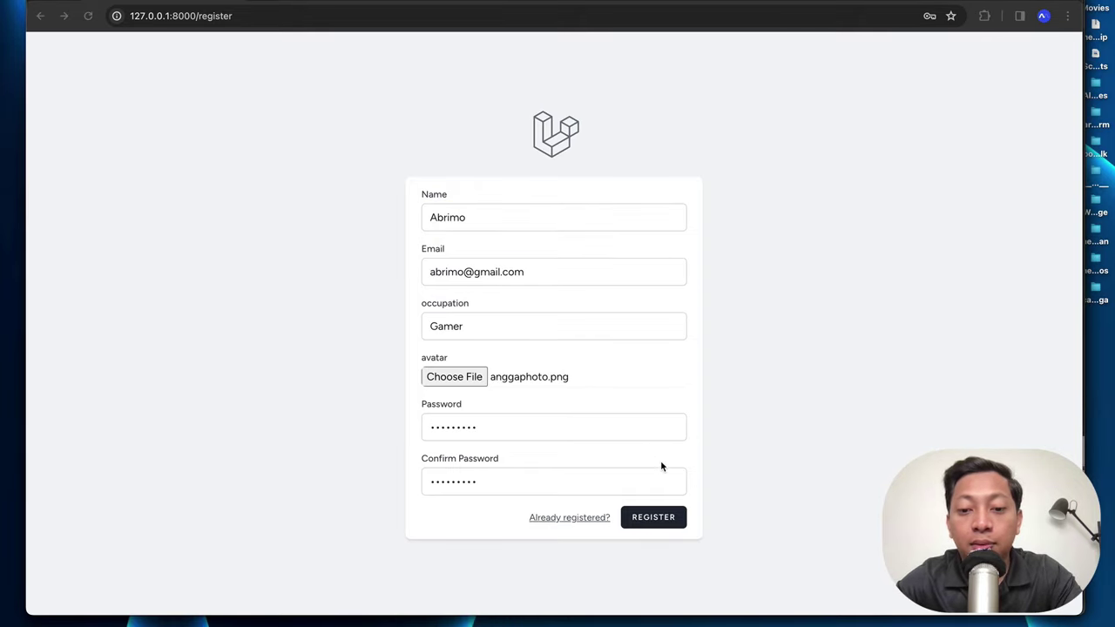
pyautogui.click(652, 523)
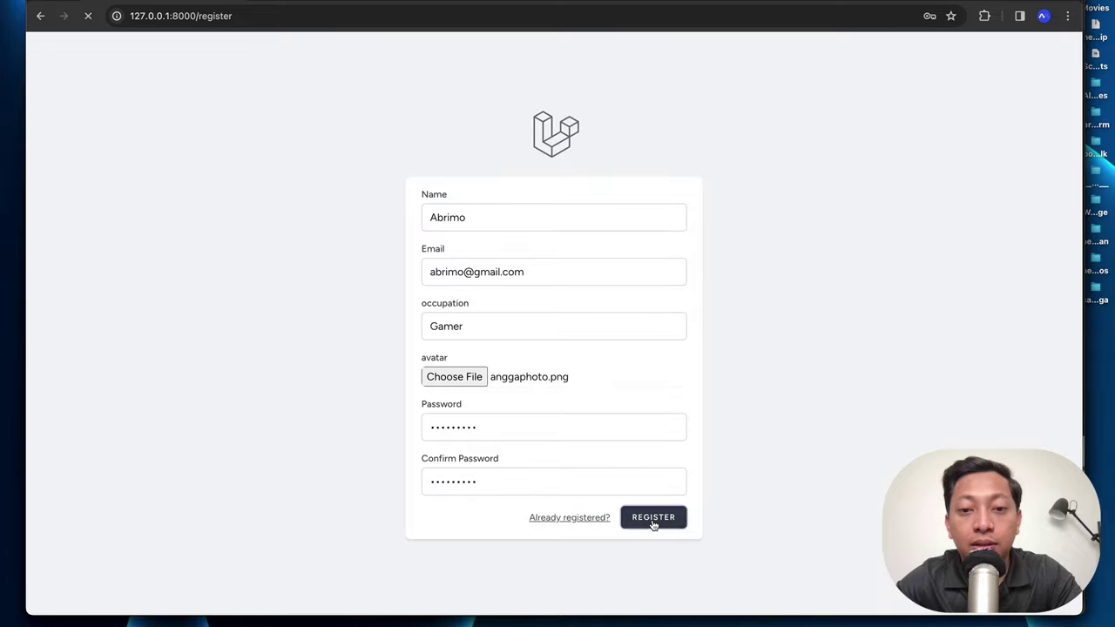
pyautogui.click(930, 248)
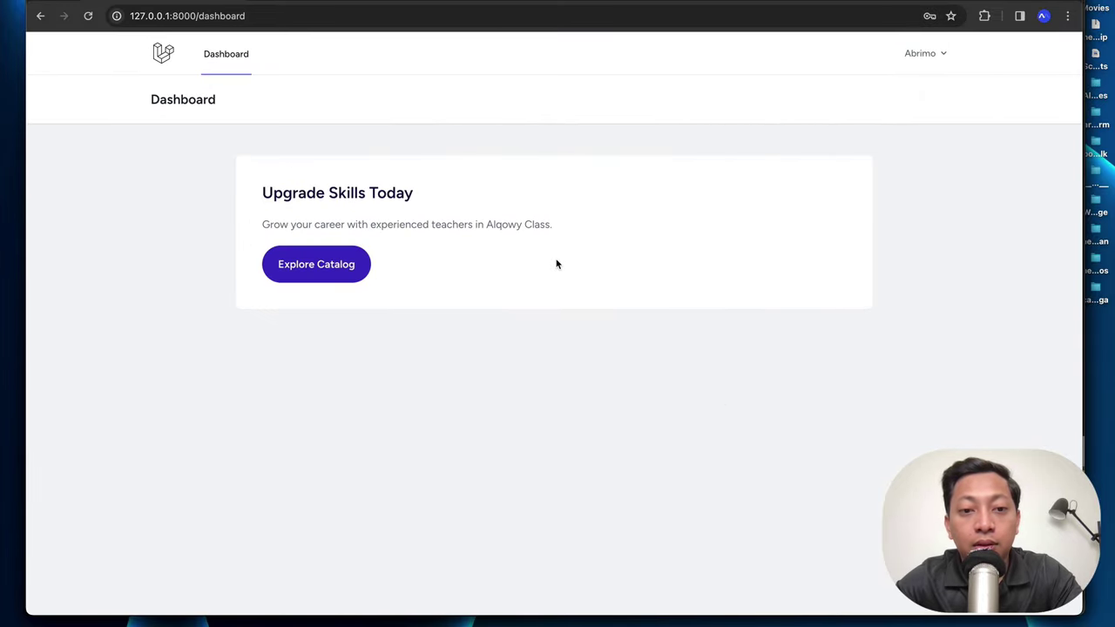
# Step: From the catalog, open Mastering Laravel 11 and try its Install Laravel 11 lesson
pyautogui.click(316, 264)
pyautogui.scroll(-6, 405, 365)
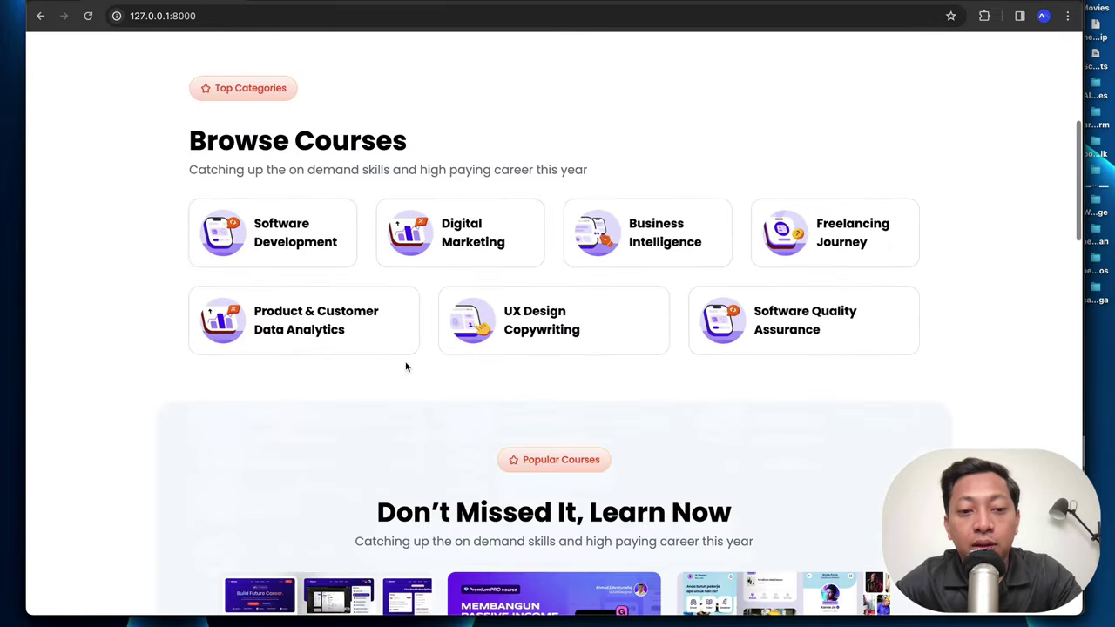
pyautogui.scroll(-3, 405, 367)
pyautogui.click(331, 378)
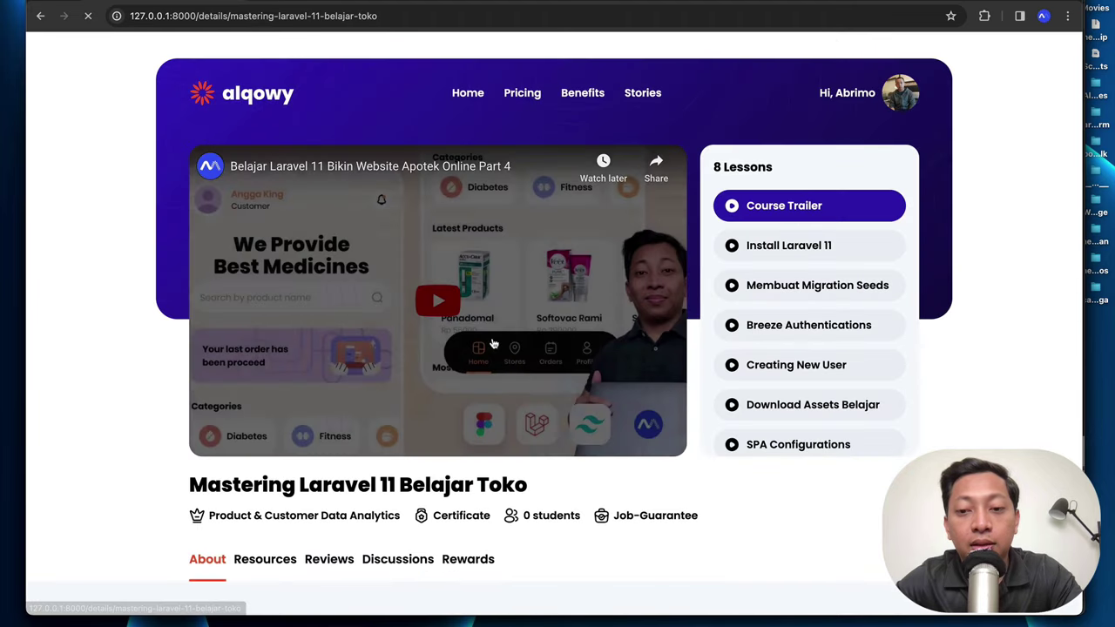
pyautogui.click(802, 253)
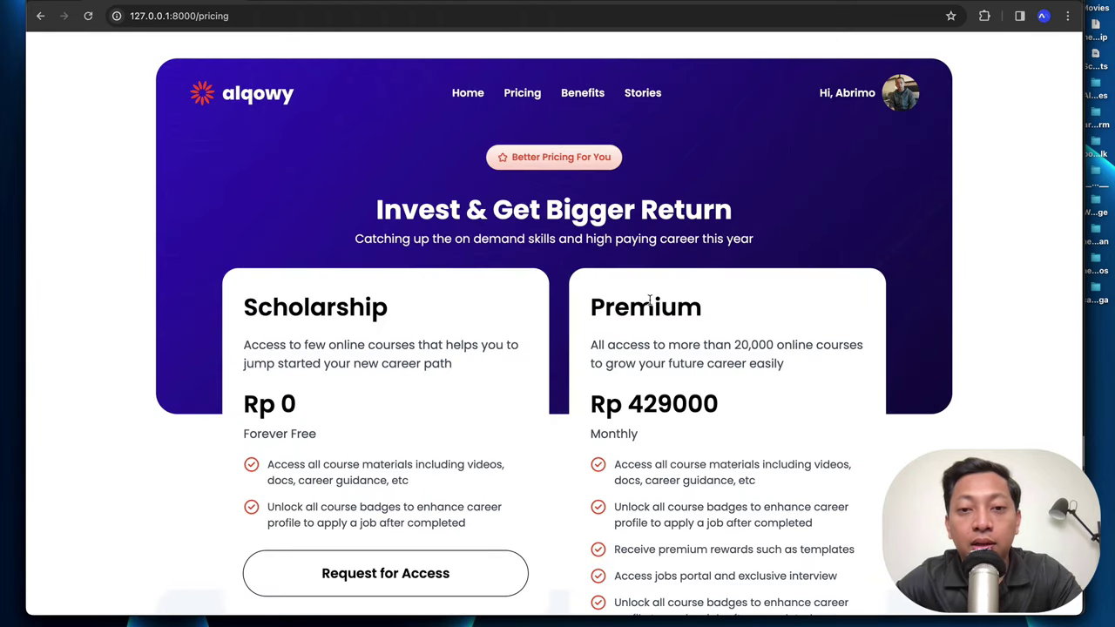
# Step: Scroll the Pricing page to the plans and choose the Rp 429000 Premium subscription
pyautogui.scroll(-3, 649, 299)
pyautogui.scroll(3, 649, 300)
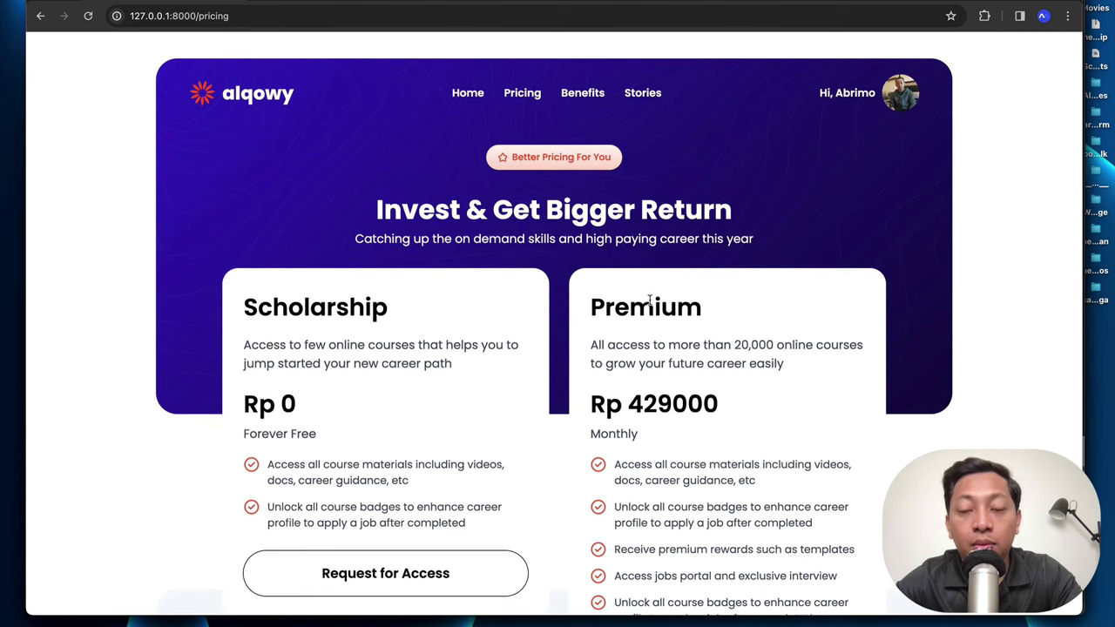
pyautogui.scroll(-3, 649, 301)
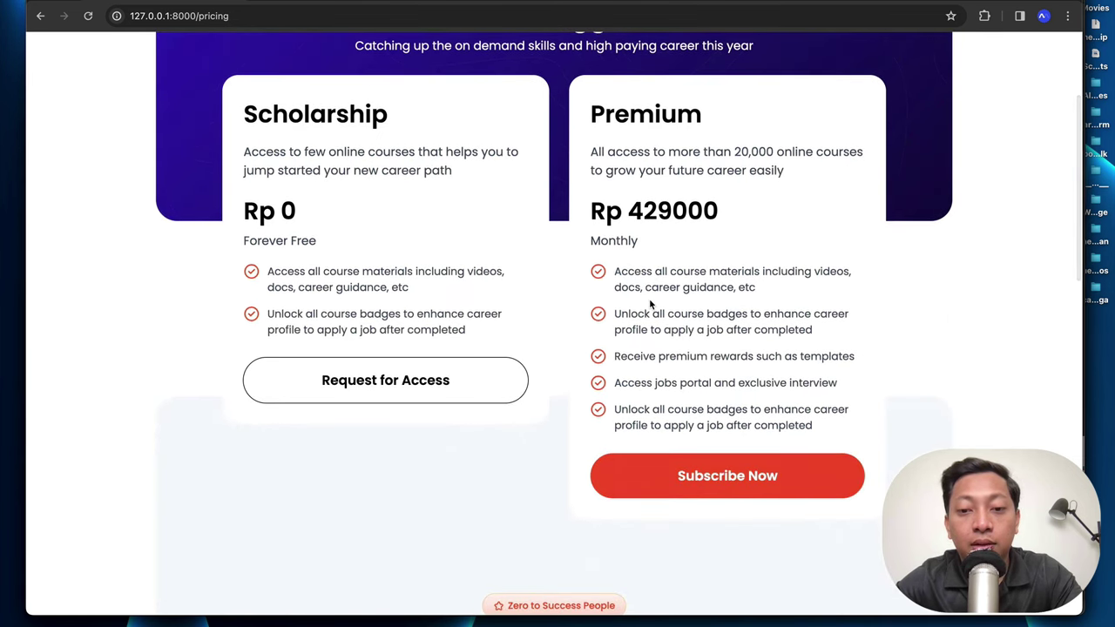
pyautogui.scroll(-2, 649, 301)
pyautogui.scroll(1, 650, 304)
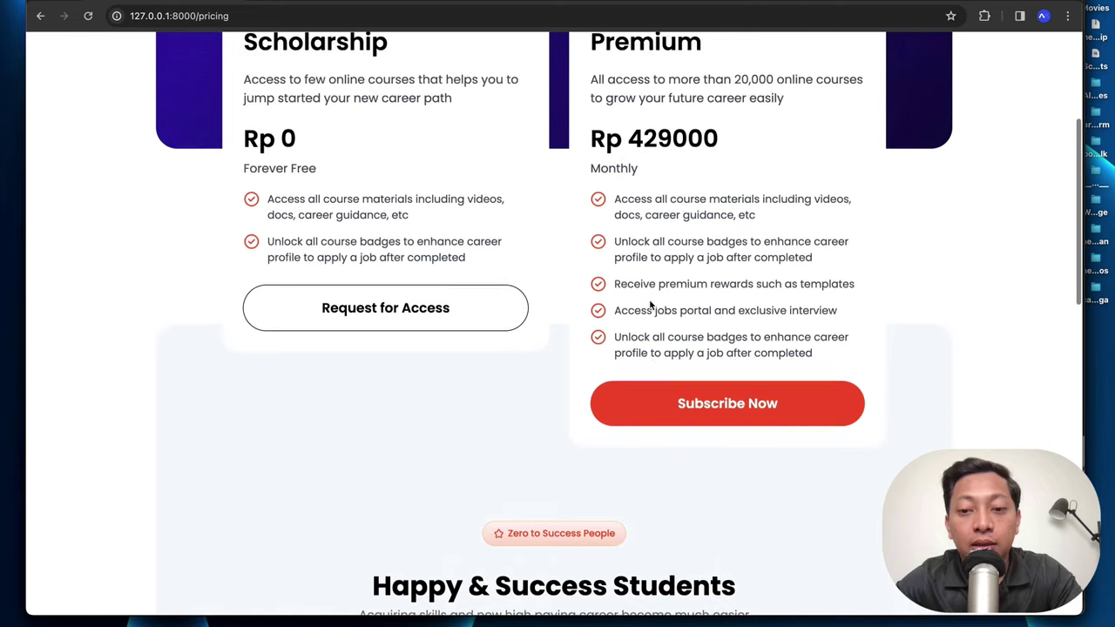
pyautogui.click(660, 410)
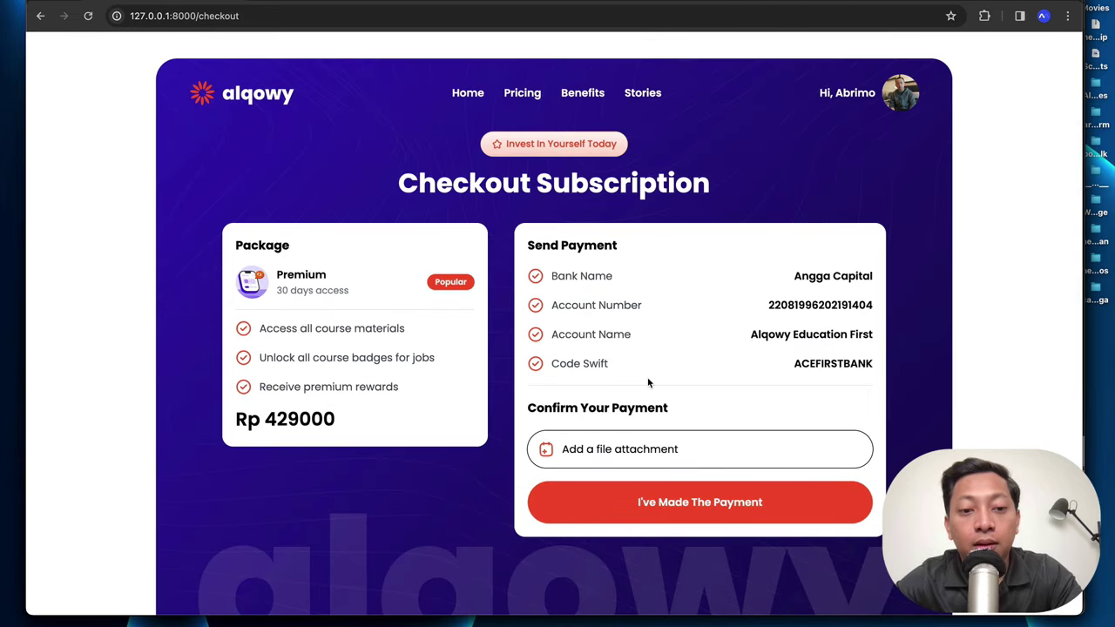
# Step: Attach the receipt JPEG from Downloads as payment proof and submit the Premium checkout
pyautogui.moveTo(359, 422); pyautogui.dragTo(276, 269)
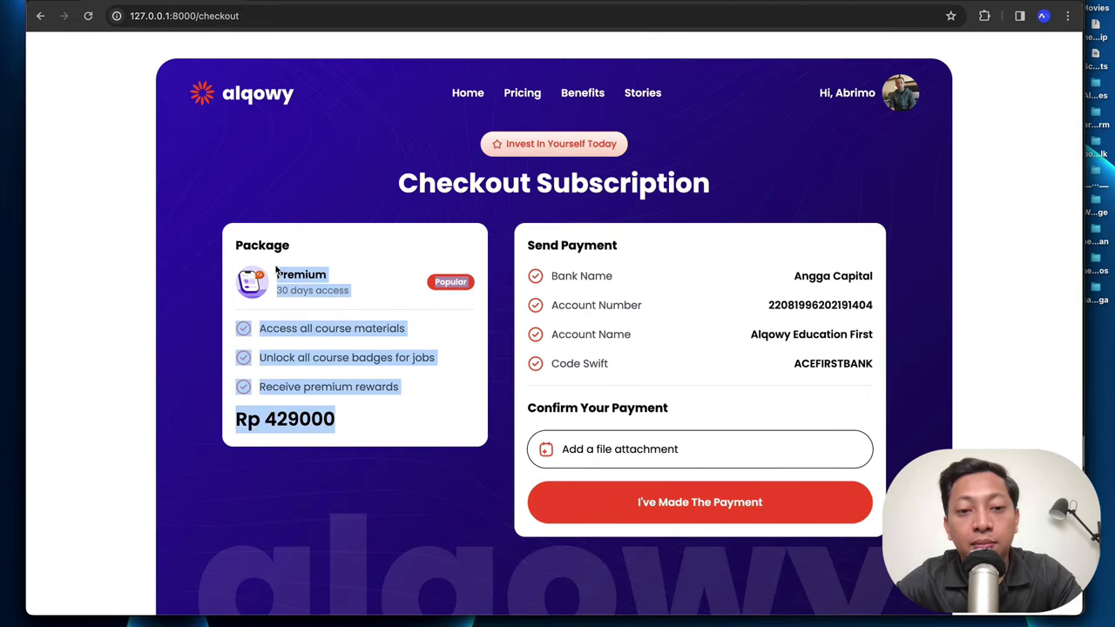
pyautogui.moveTo(643, 371); pyautogui.dragTo(570, 277)
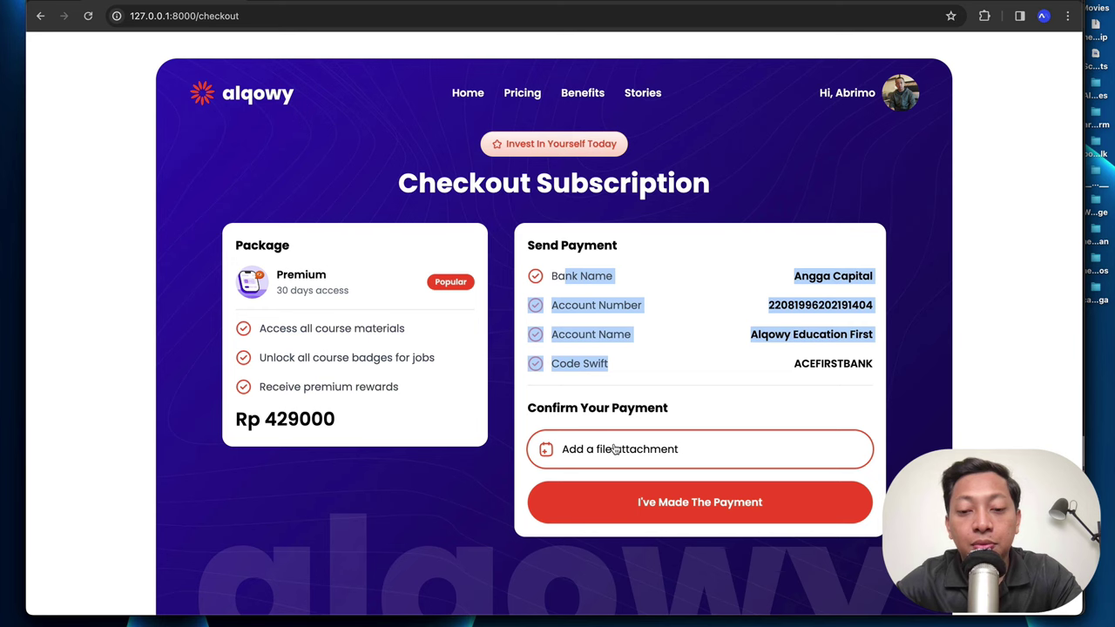
pyautogui.click(639, 362)
pyautogui.click(618, 448)
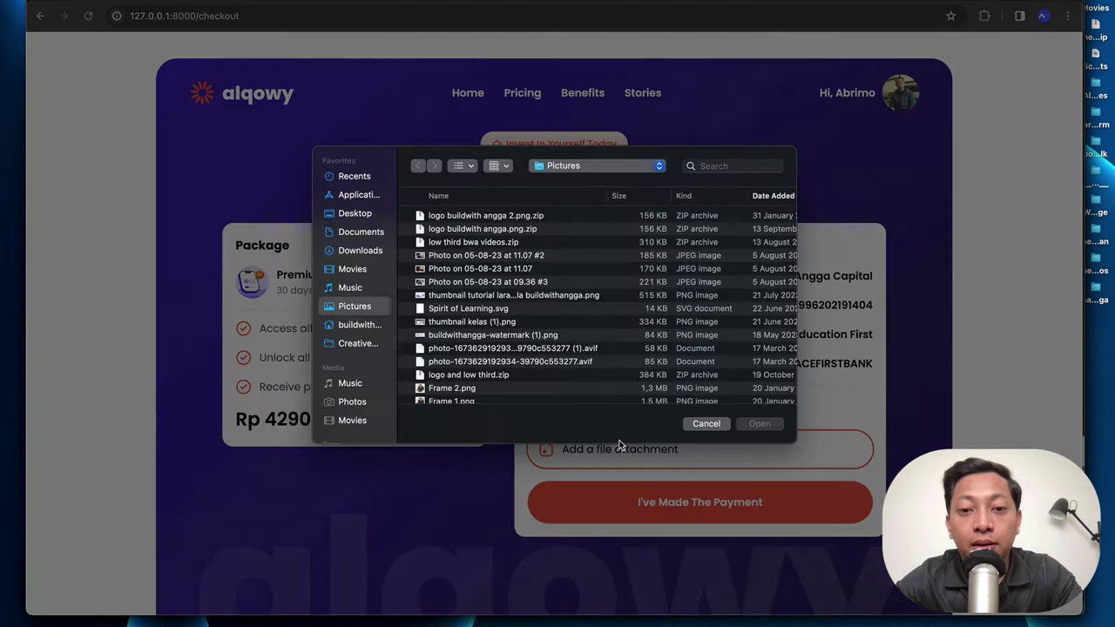
pyautogui.click(375, 253)
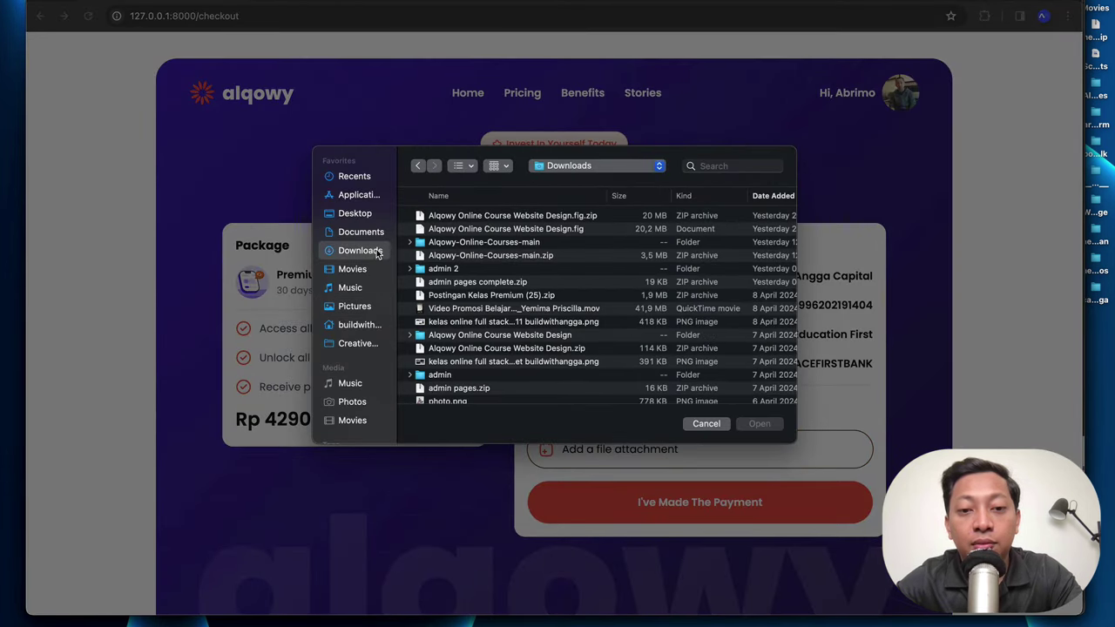
pyautogui.scroll(-5, 478, 358)
pyautogui.click(475, 332)
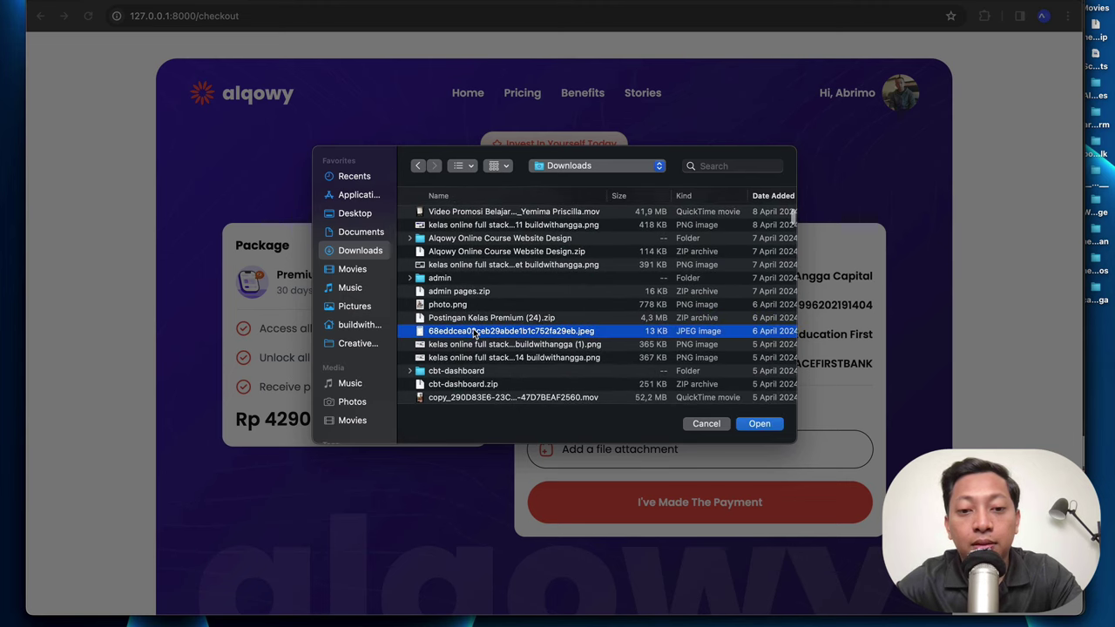
pyautogui.press('space')
pyautogui.press('space')
pyautogui.click(760, 424)
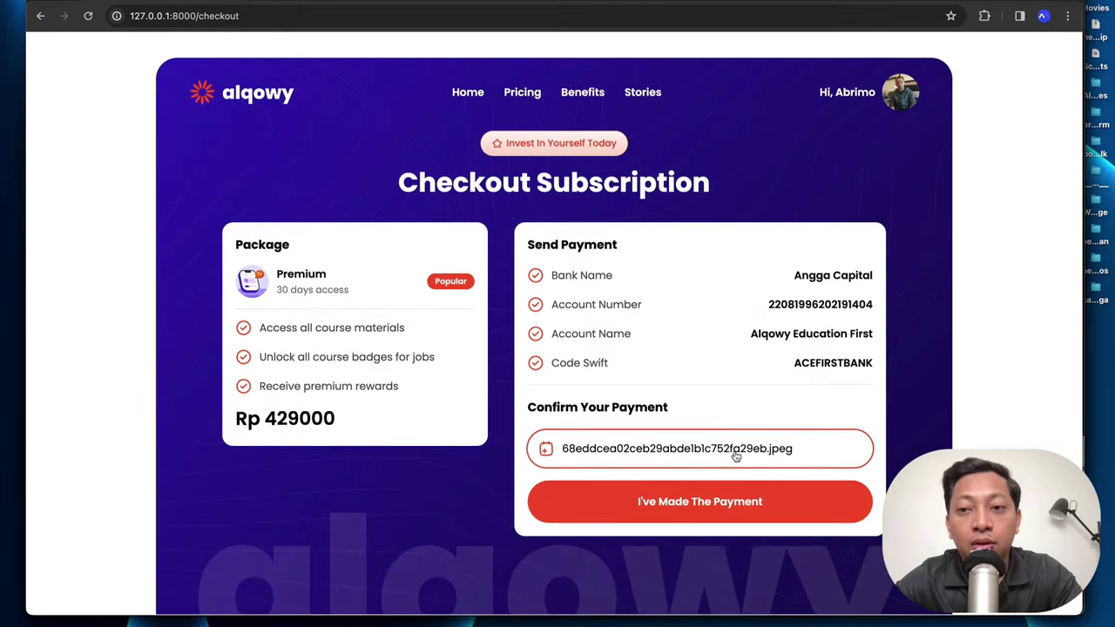
pyautogui.click(709, 510)
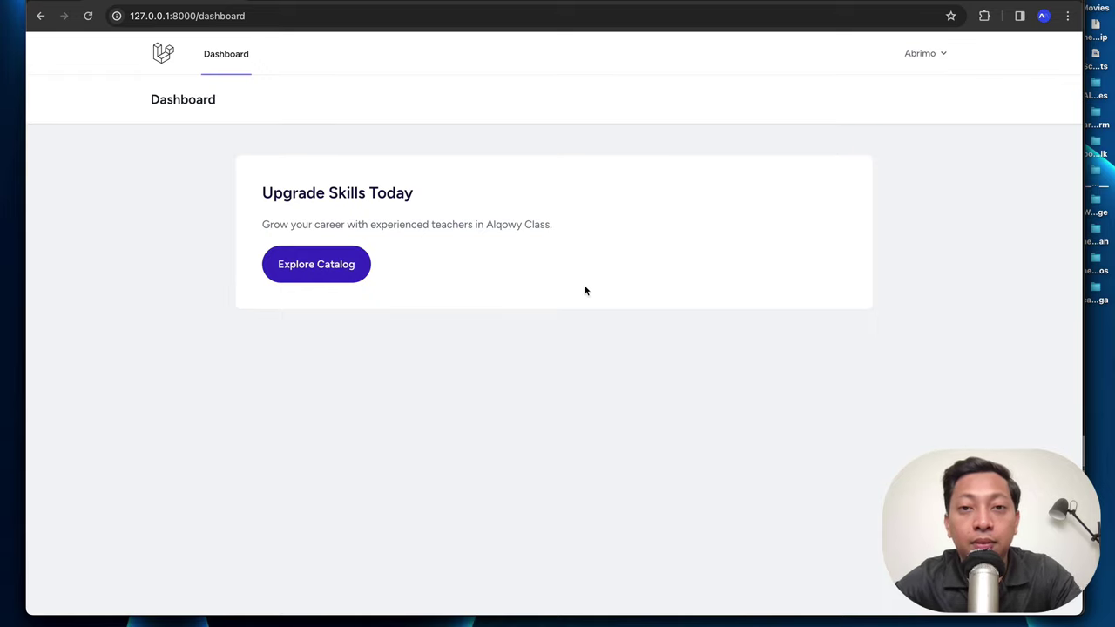
# Step: Sign in as owner in an Incognito window at 127.0.0.1:8000 and open the transactions list
pyautogui.press('super+shift+n')
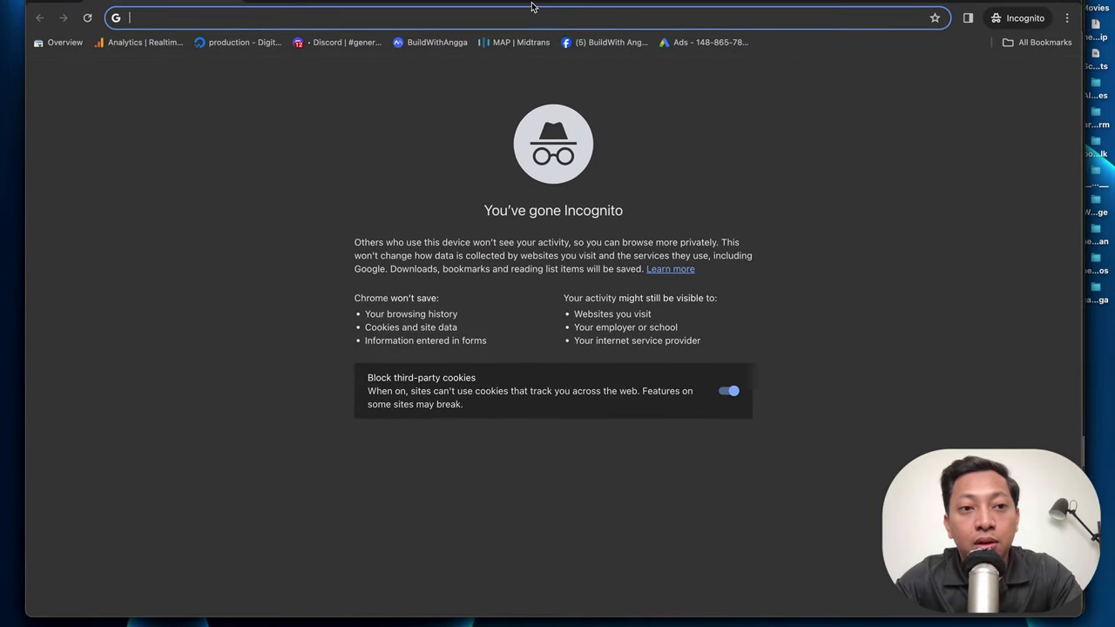
pyautogui.write('127.0.0.1:8000')
pyautogui.press('Return')
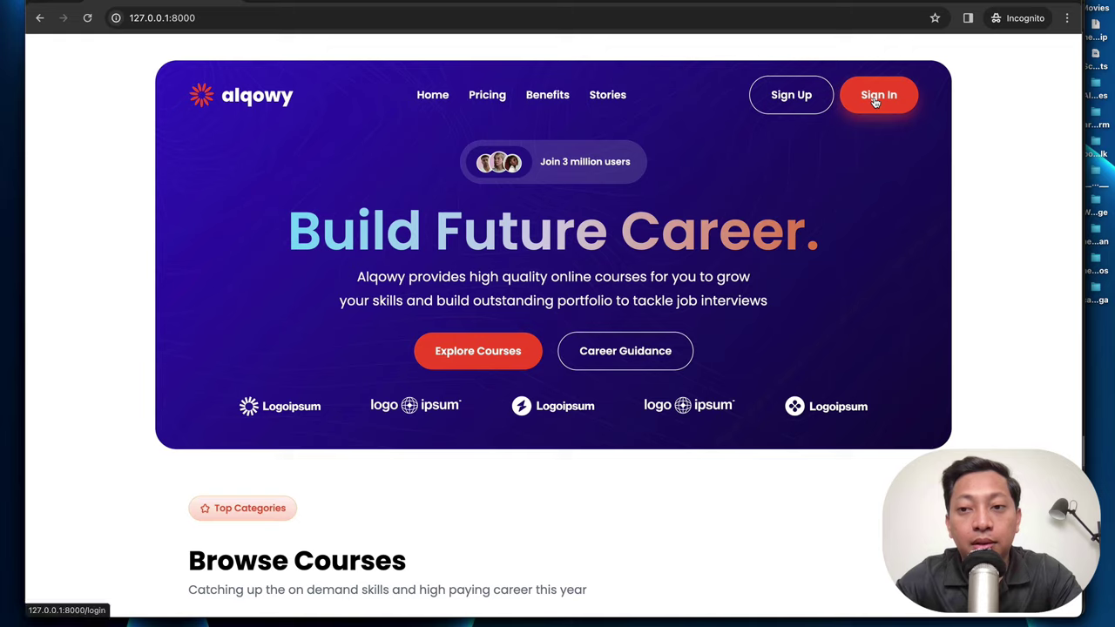
pyautogui.click(878, 96)
pyautogui.write('a')
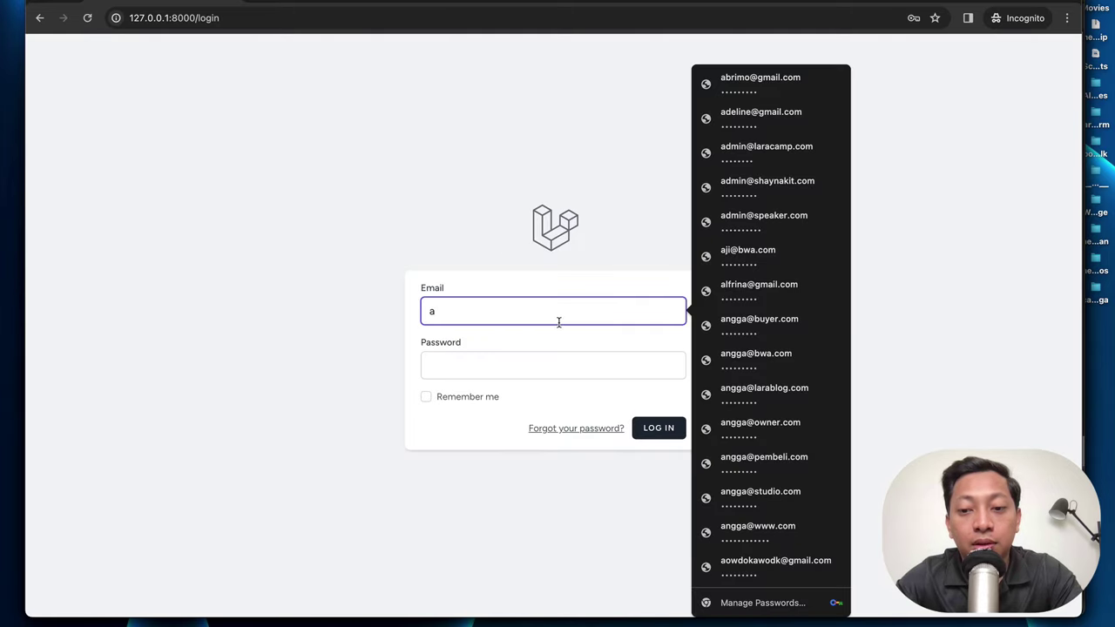
pyautogui.click(771, 427)
pyautogui.click(672, 433)
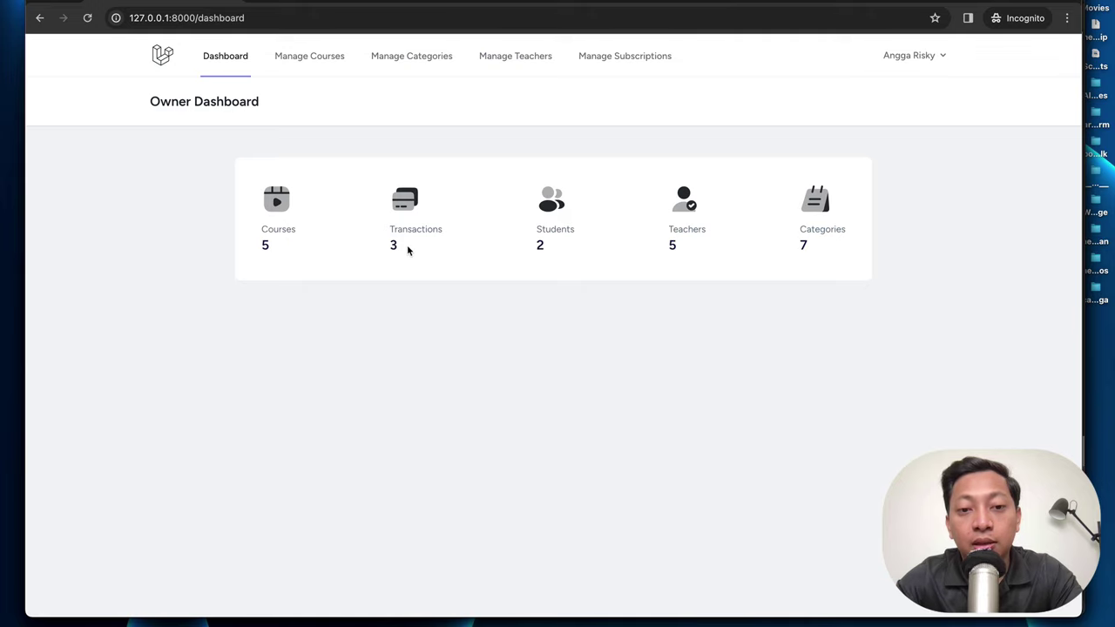
pyautogui.moveTo(408, 250); pyautogui.dragTo(393, 237)
pyautogui.click(614, 58)
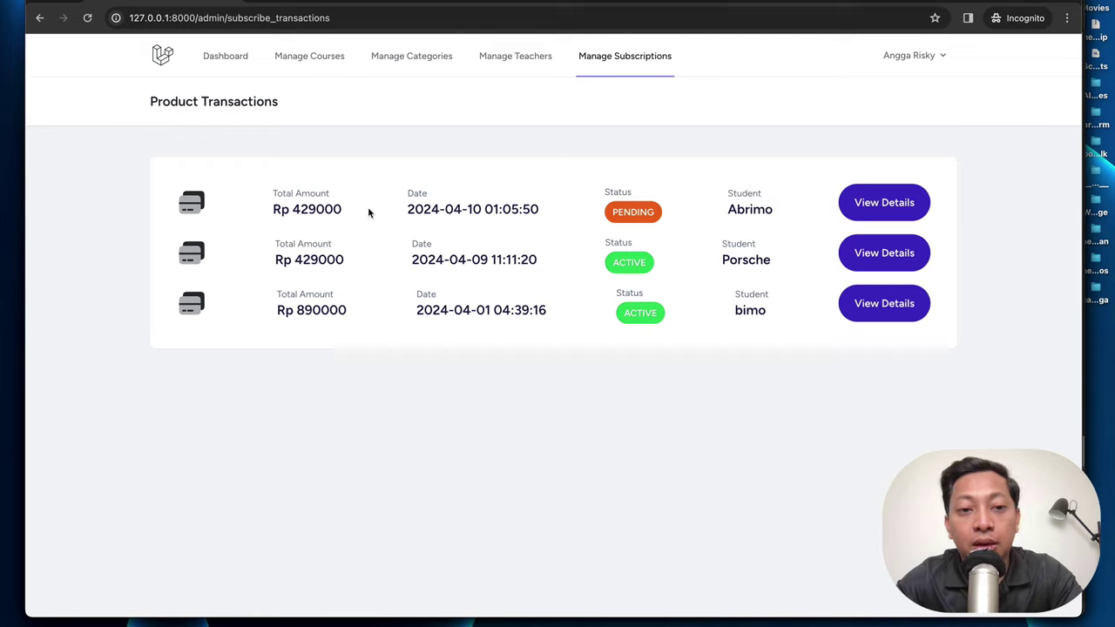
# Step: Approve the pending Rp 429000 subscription, return to the transactions list, and switch to the student's window
pyautogui.doubleClick(321, 210)
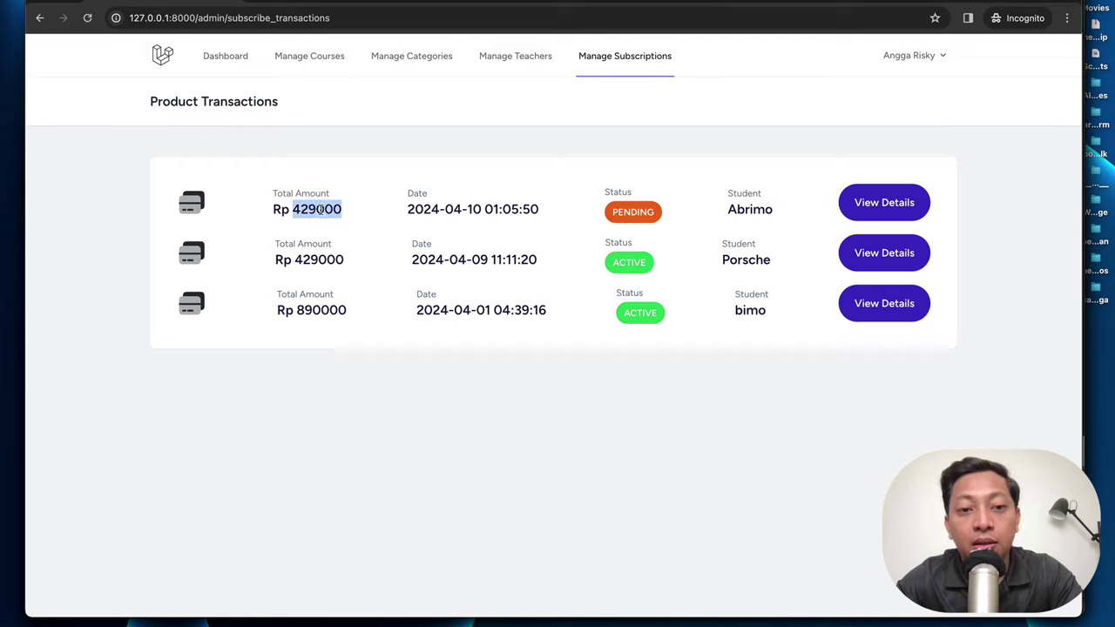
pyautogui.click(884, 203)
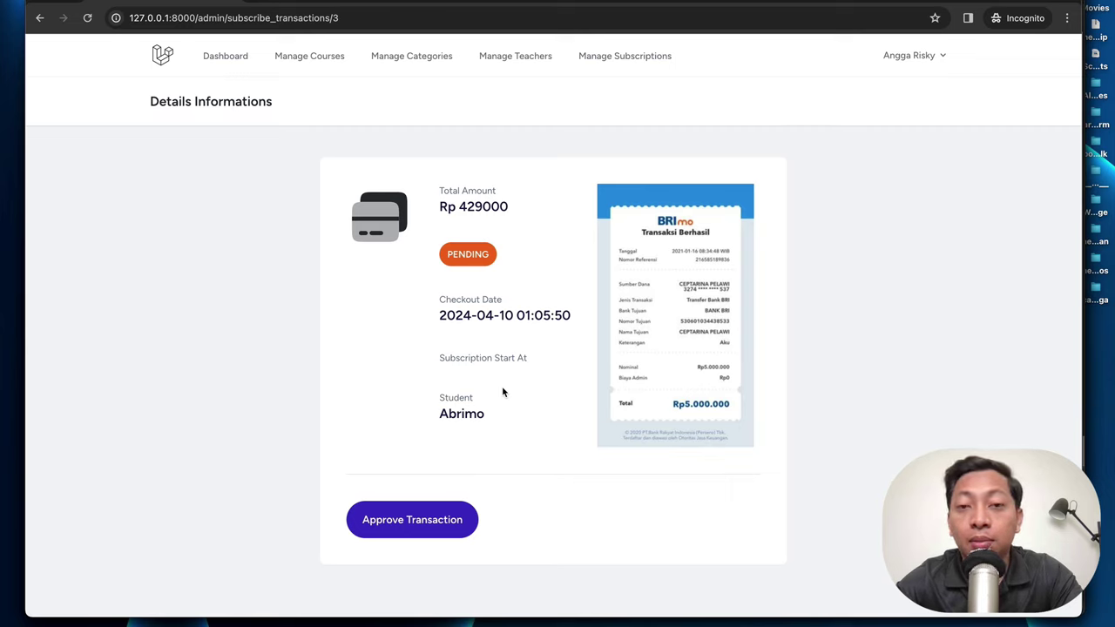
pyautogui.moveTo(527, 365); pyautogui.dragTo(435, 356)
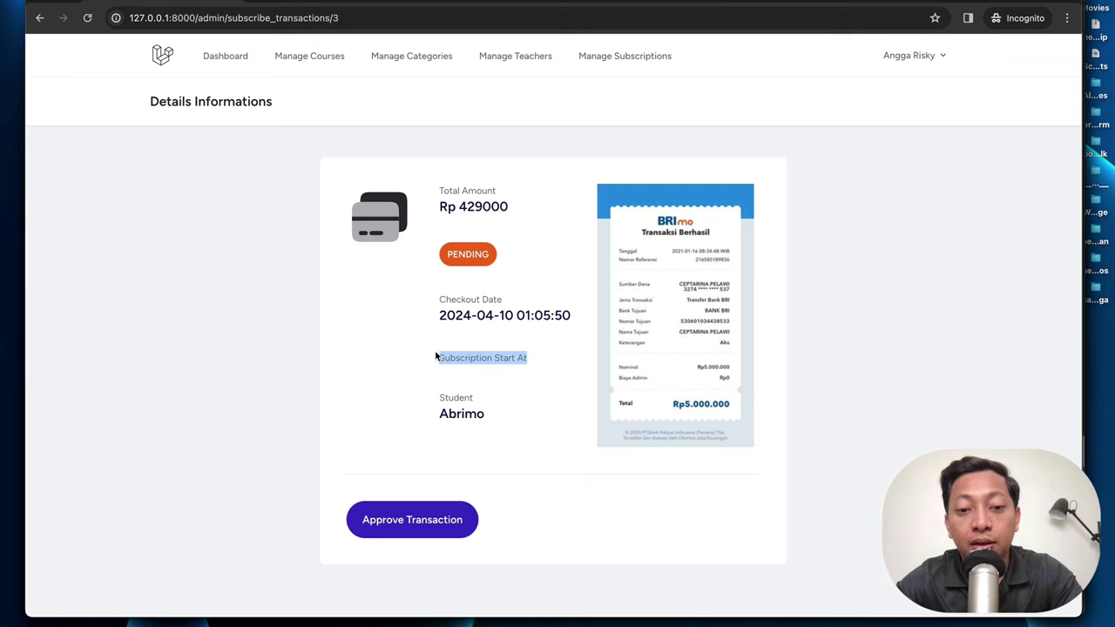
pyautogui.click(404, 511)
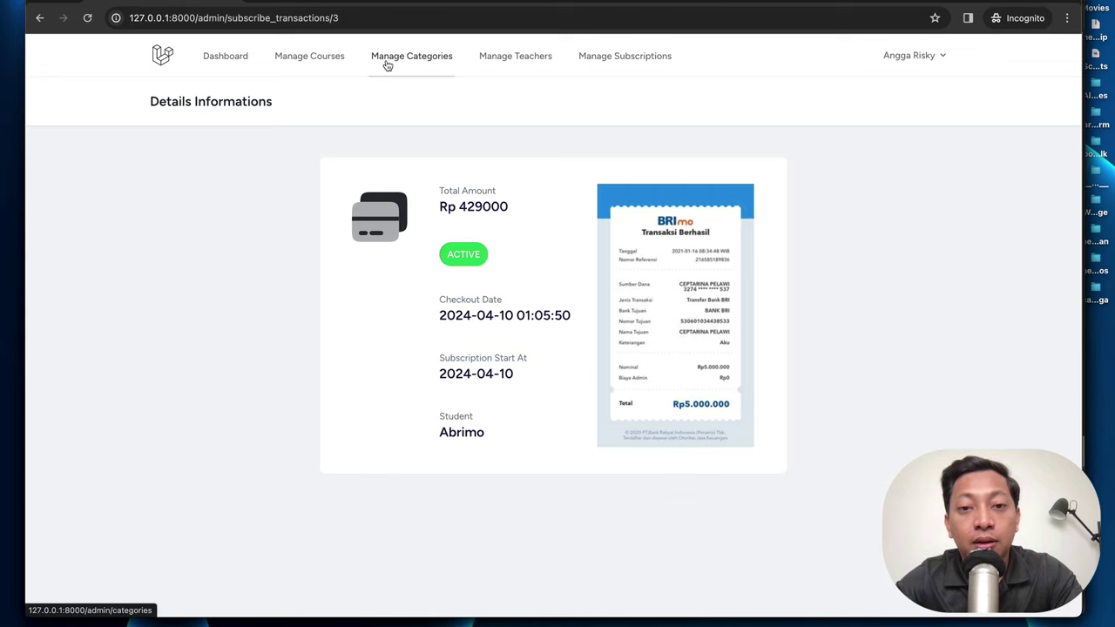
pyautogui.click(578, 55)
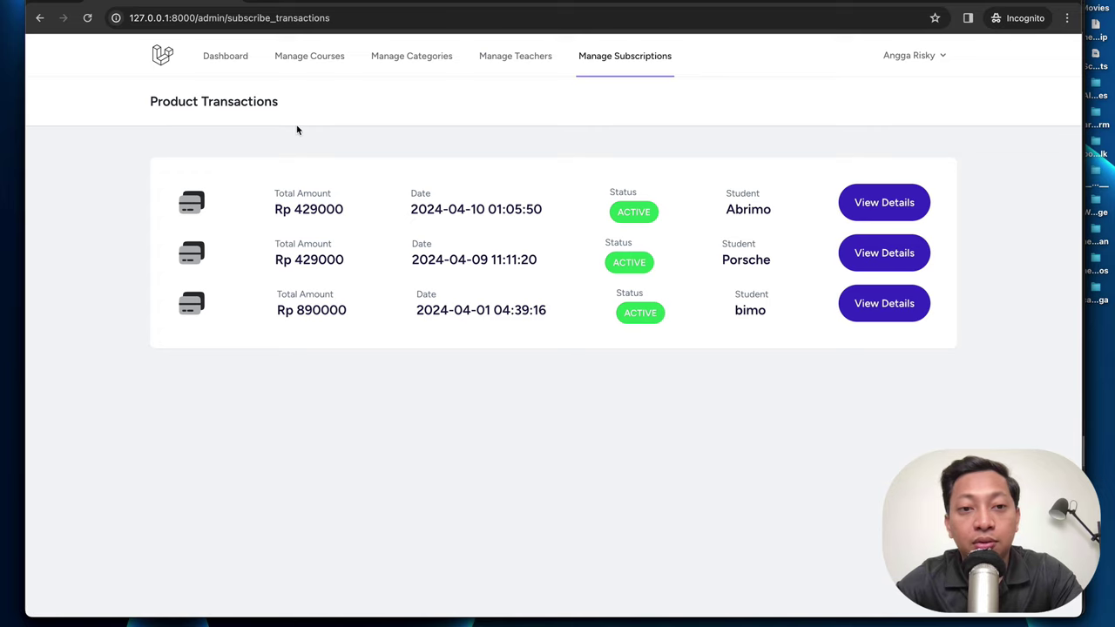
pyautogui.hotkey('ctrl', 'Left')
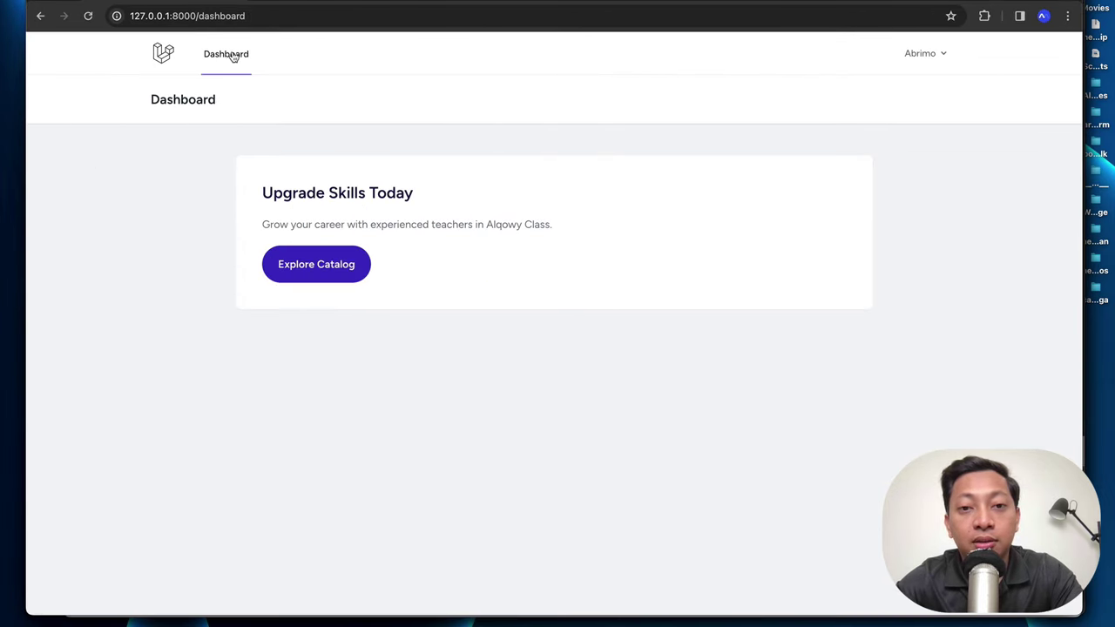
# Step: Load 127.0.0.1:8000 in the student's window and browse the category cards on the landing page
pyautogui.click(232, 16)
pyautogui.write("1'")
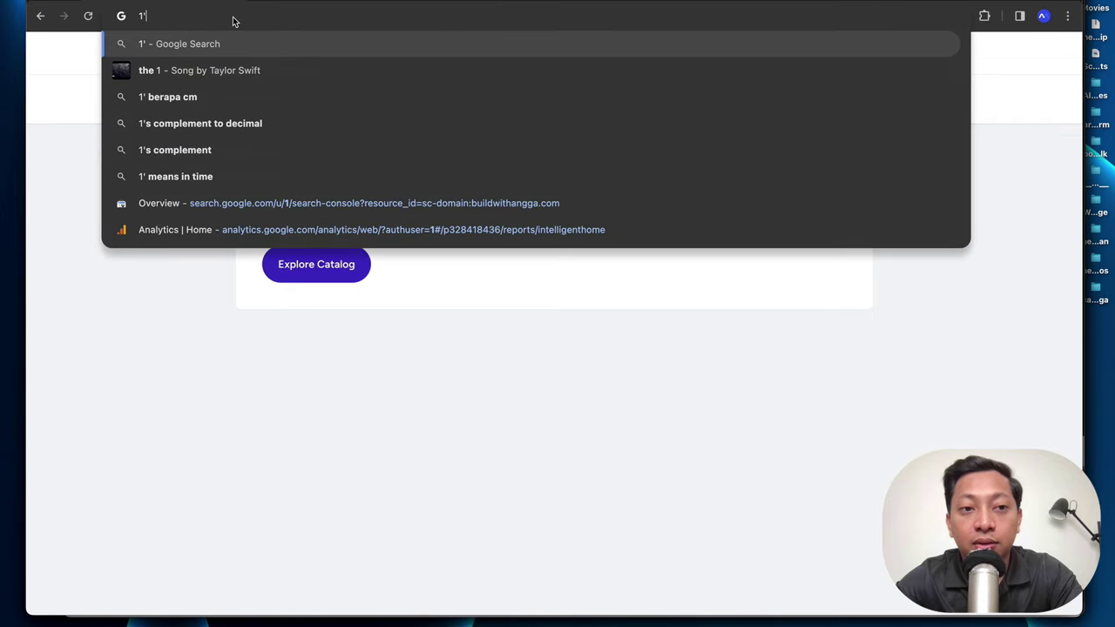
pyautogui.press('BackSpace')
pyautogui.write('27.0.0.1:8000')
pyautogui.press('Return')
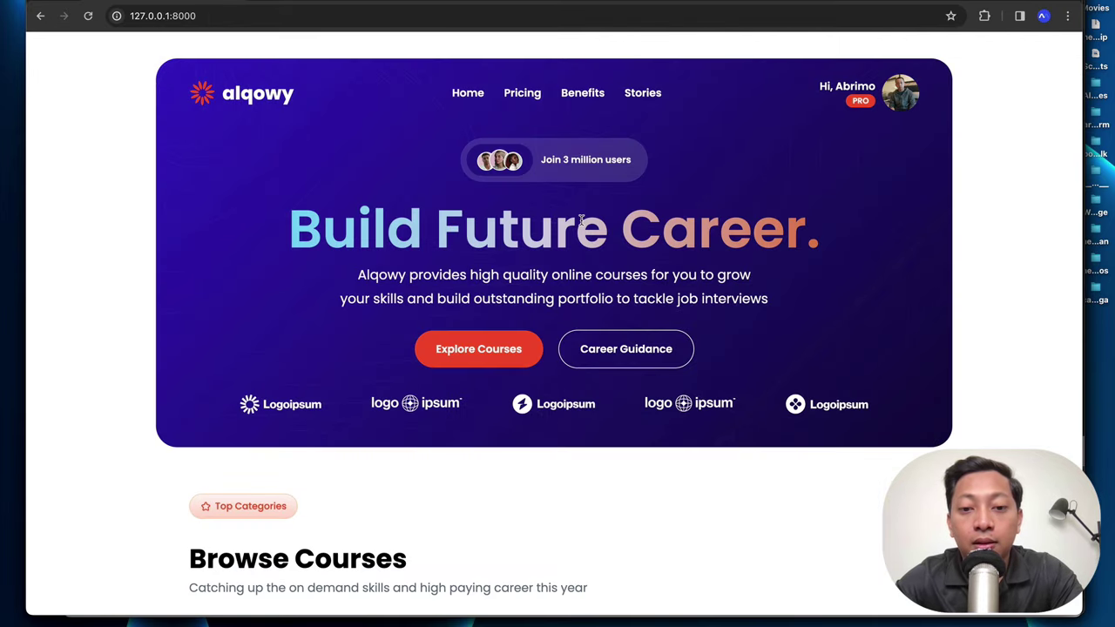
pyautogui.scroll(3, 893, 60)
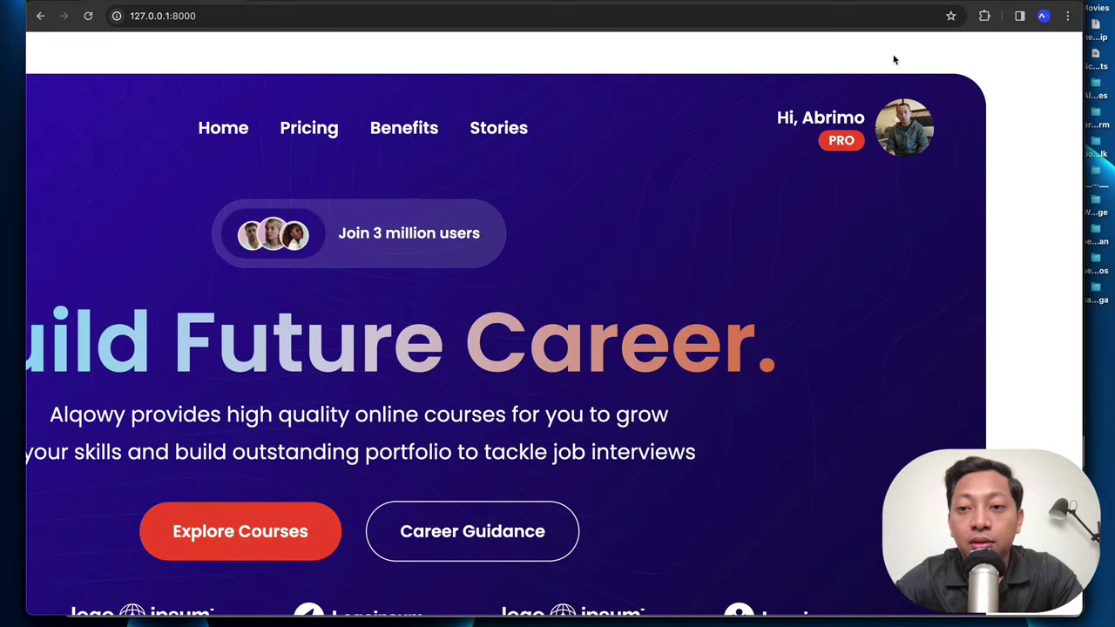
pyautogui.scroll(-3, 842, 140)
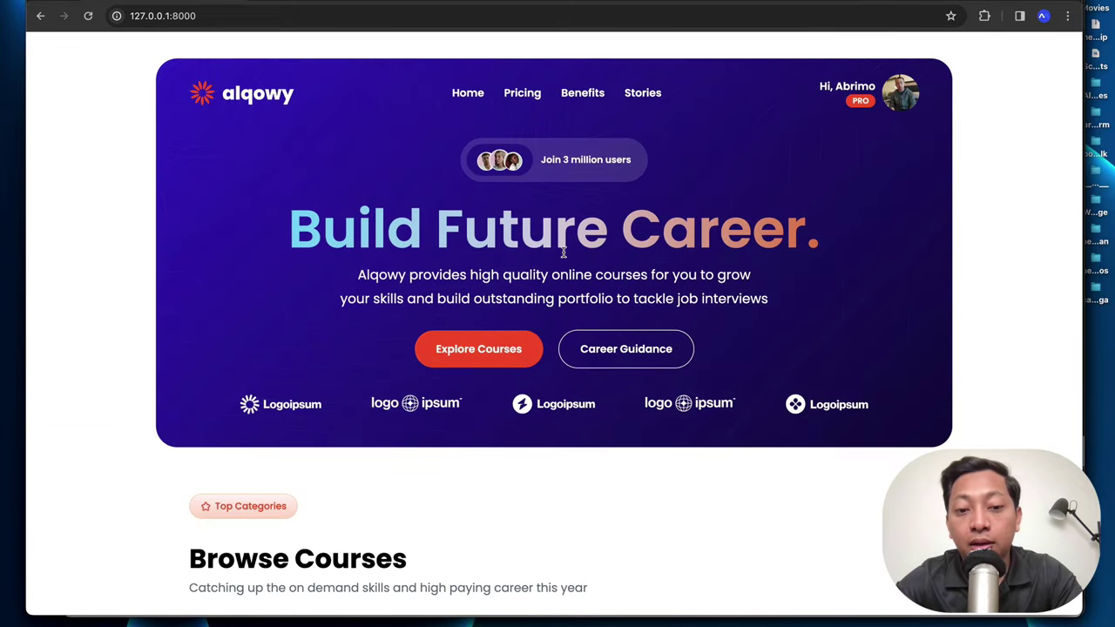
pyautogui.scroll(-7, 563, 253)
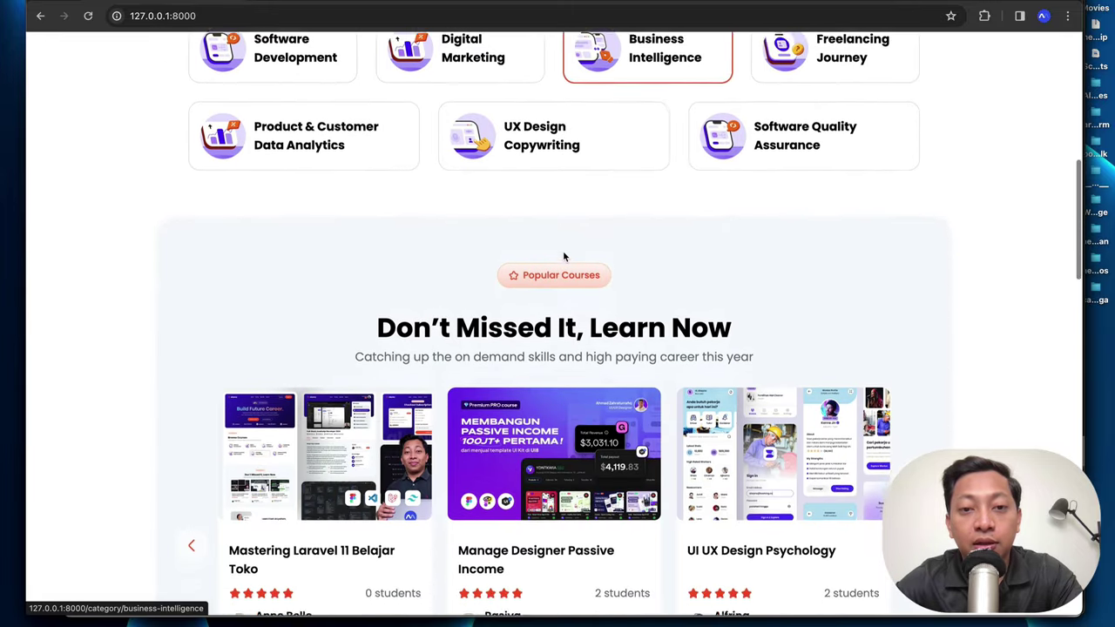
pyautogui.scroll(2, 562, 252)
# Step: Glance at Business Intelligence, then open Product & Customer Data Analytics and its Mastering Laravel 11 Belajar Toko course
pyautogui.click(622, 215)
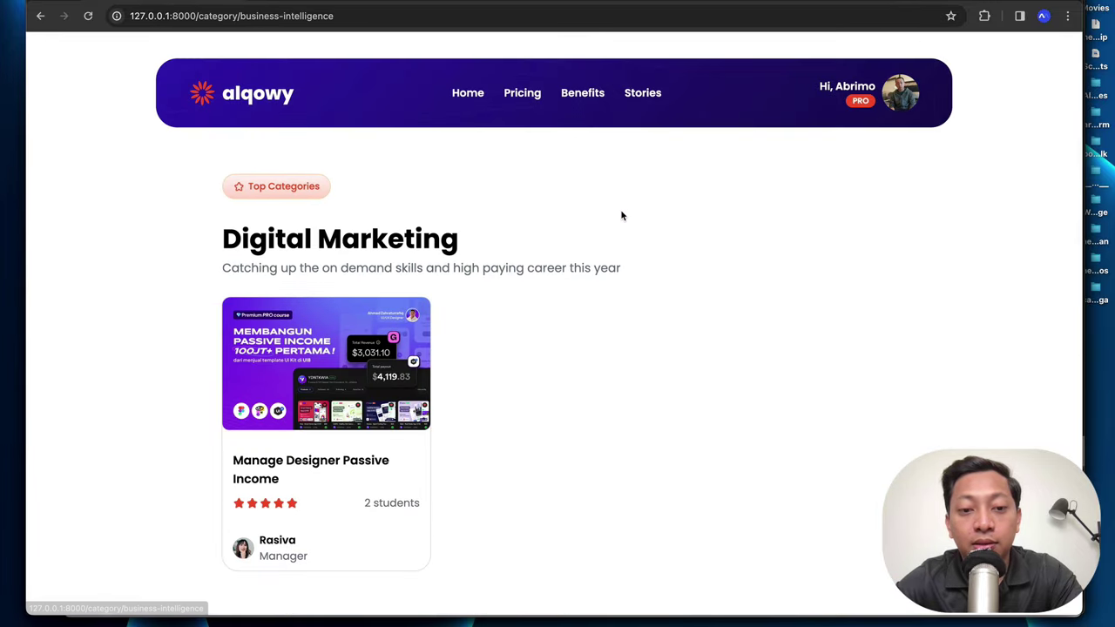
pyautogui.scroll(-1, 460, 308)
pyautogui.click(468, 71)
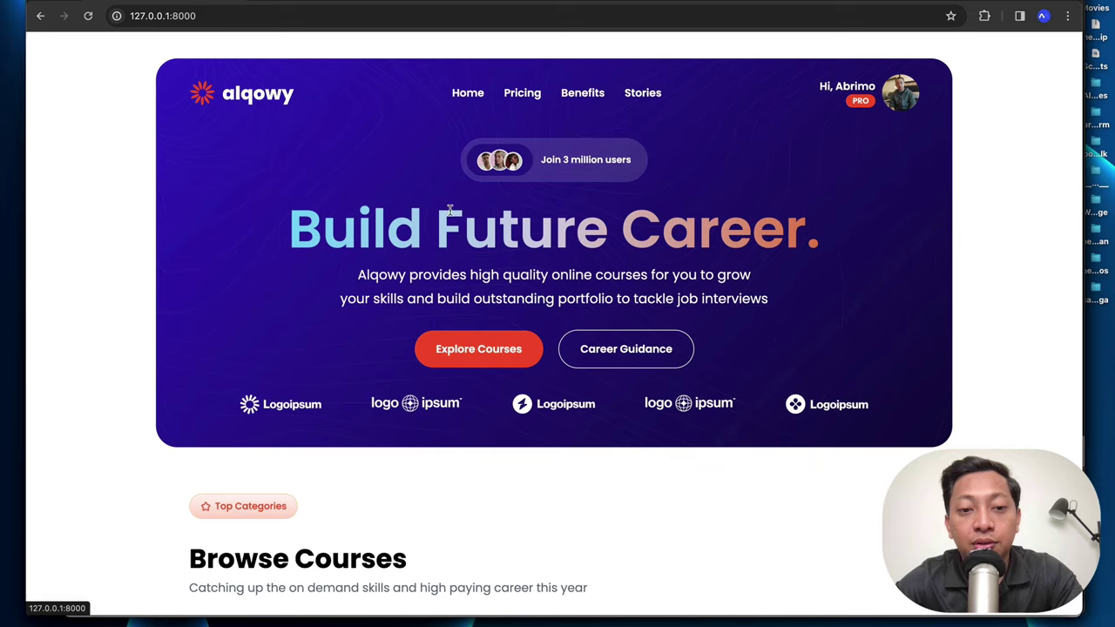
pyautogui.scroll(-5, 449, 210)
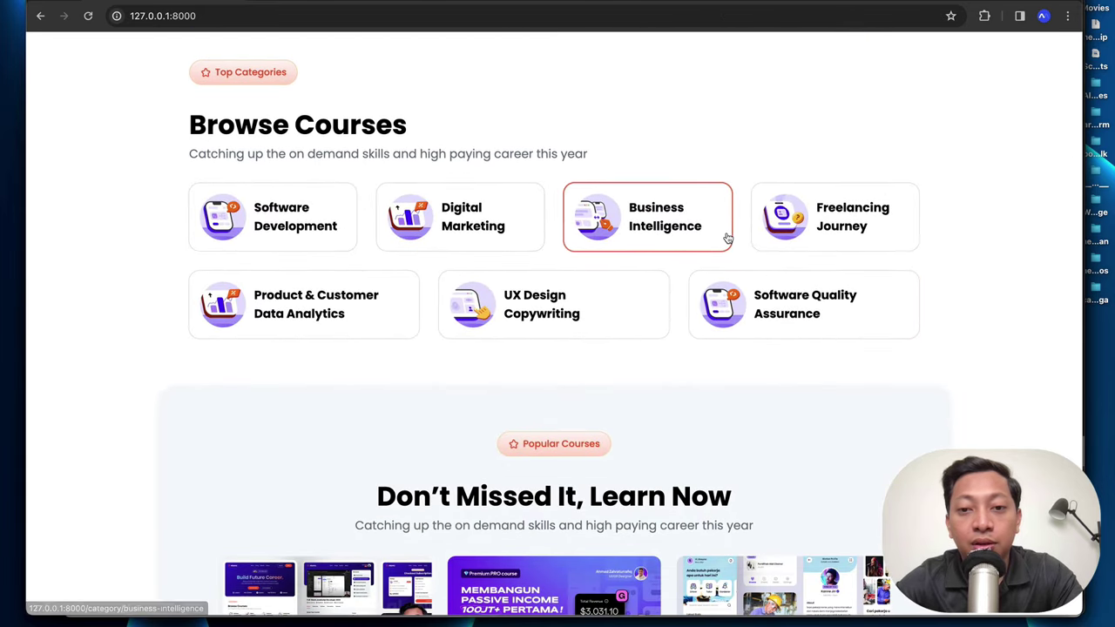
pyautogui.click(291, 310)
pyautogui.scroll(-3, 503, 317)
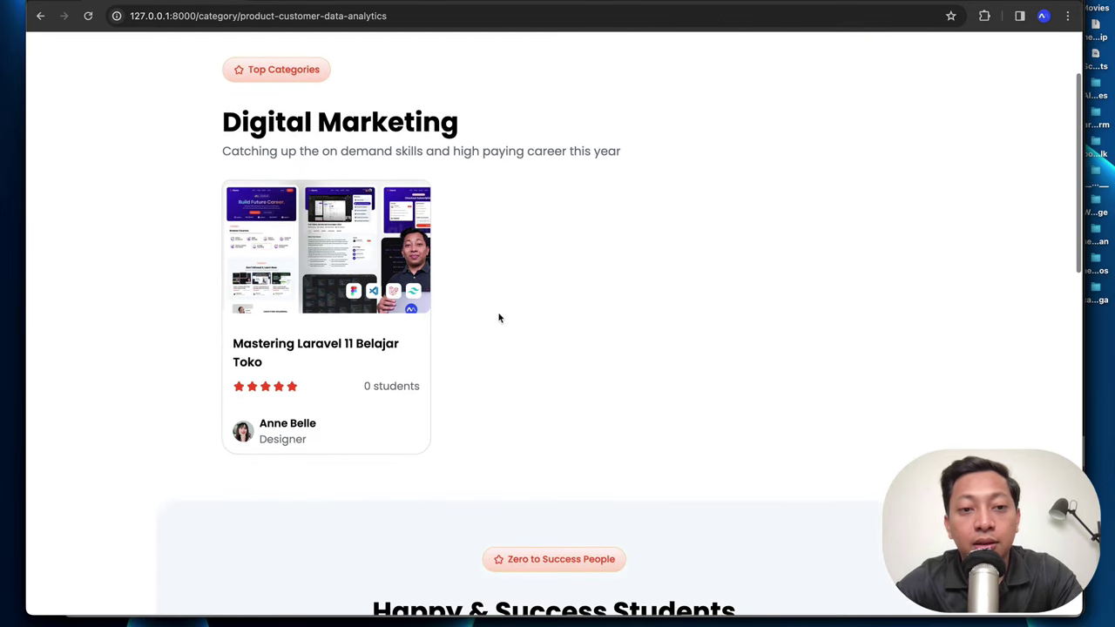
pyautogui.click(298, 343)
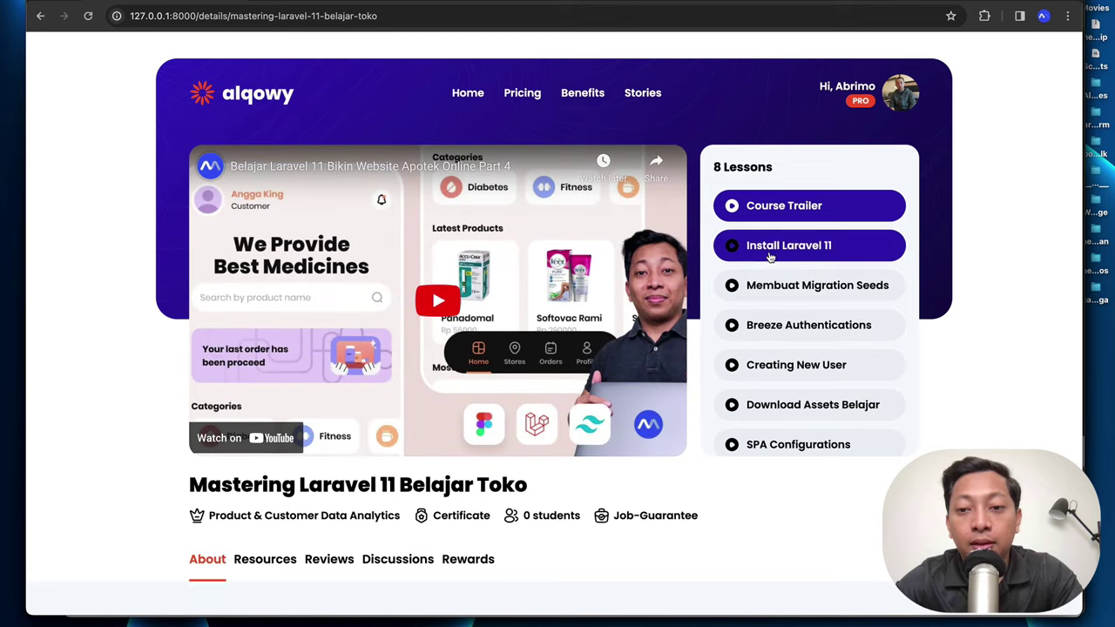
# Step: Step through lessons Install Laravel 11, Membuat Migration Seeds, Breeze Authentications, then Creating New User
pyautogui.click(770, 253)
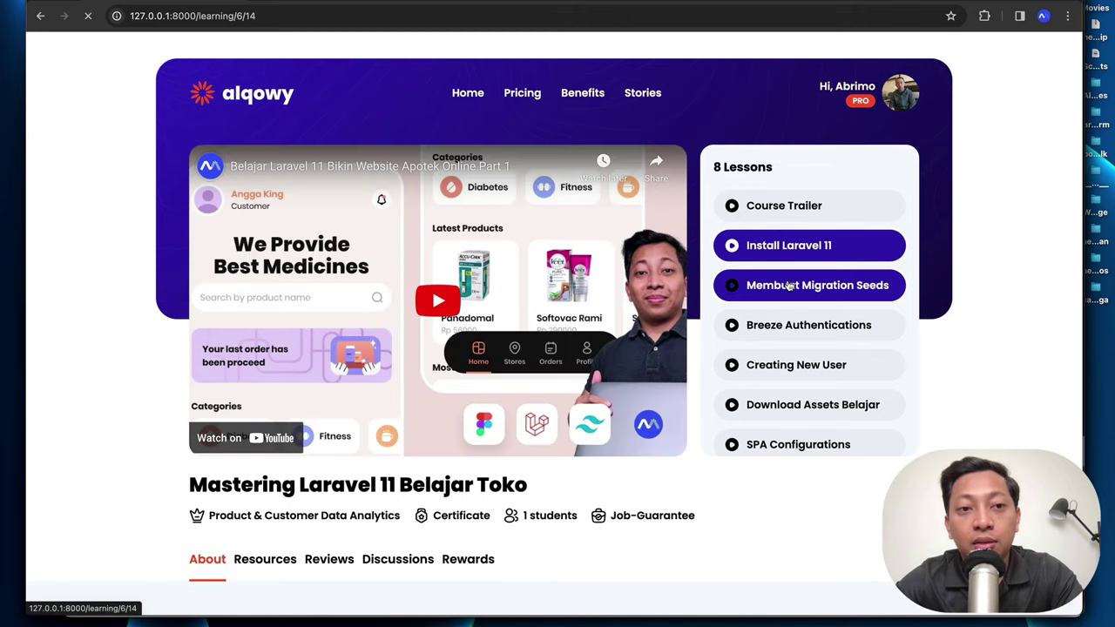
pyautogui.click(788, 287)
pyautogui.click(791, 325)
pyautogui.click(795, 366)
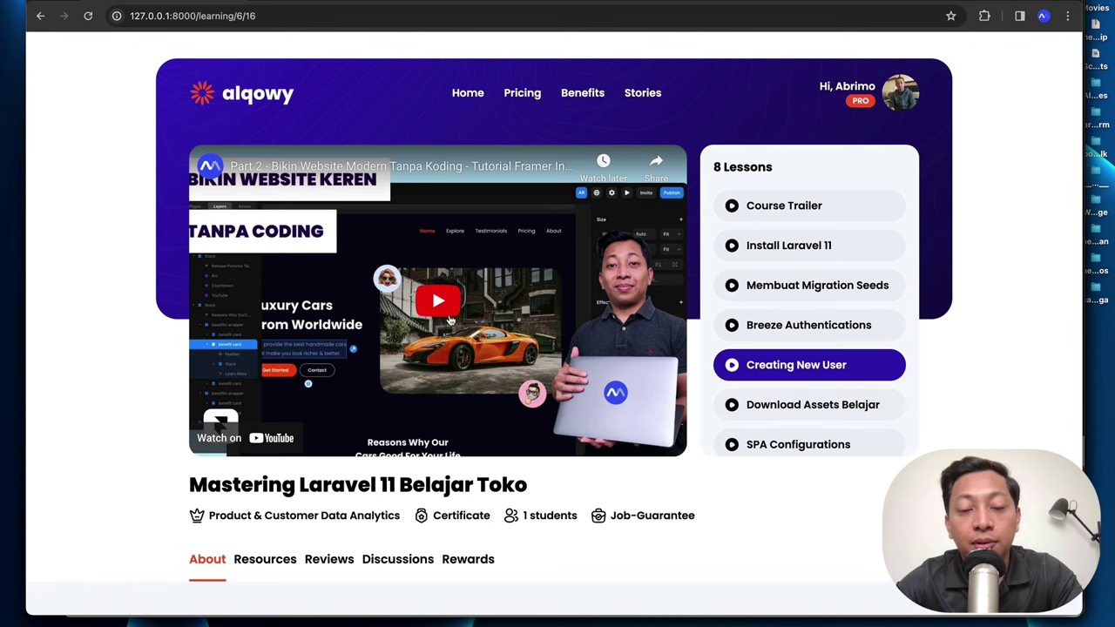
# Step: Play the Creating New User video from its midpoint, then return to the home page
pyautogui.click(450, 321)
pyautogui.click(439, 429)
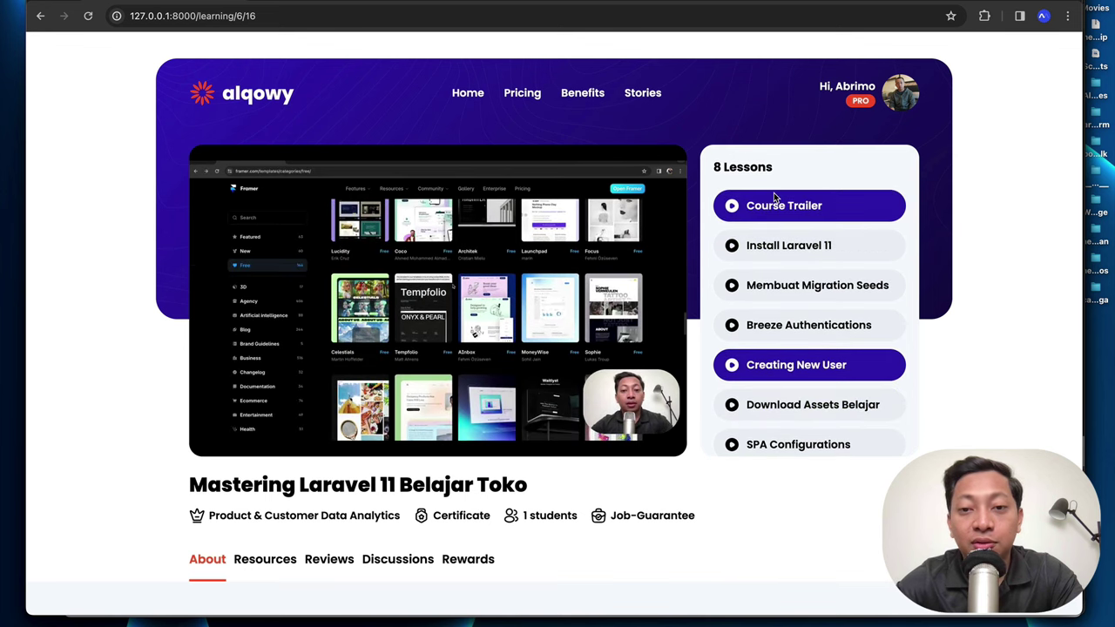
pyautogui.click(476, 96)
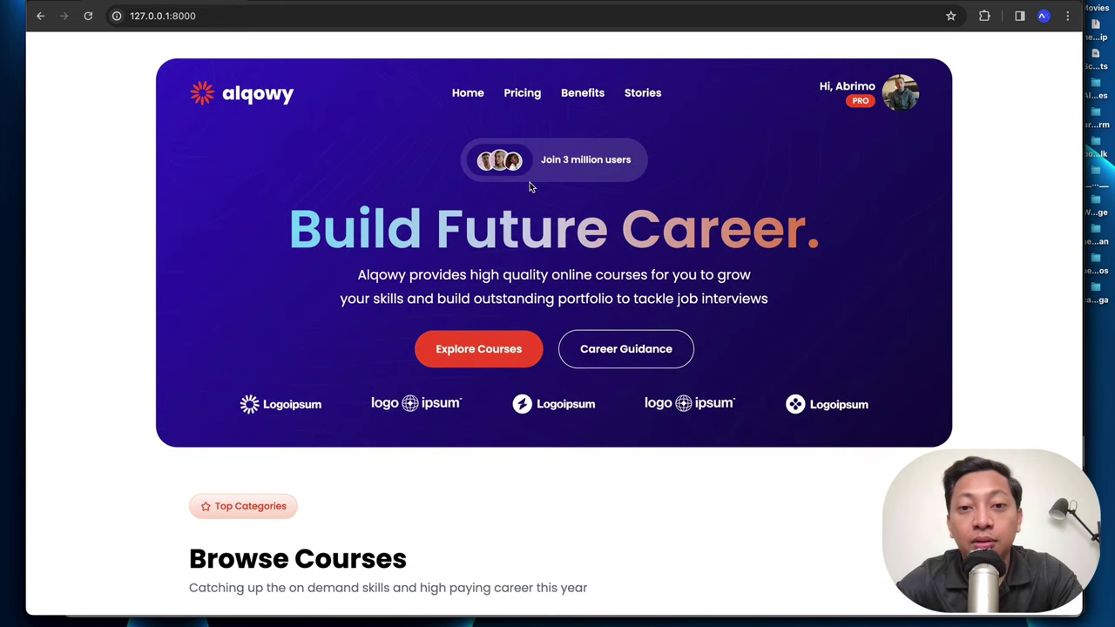
# Step: Play the How UX Changes lesson of UI UX Design Psychology from Popular Courses, then return Home
pyautogui.scroll(-10, 491, 254)
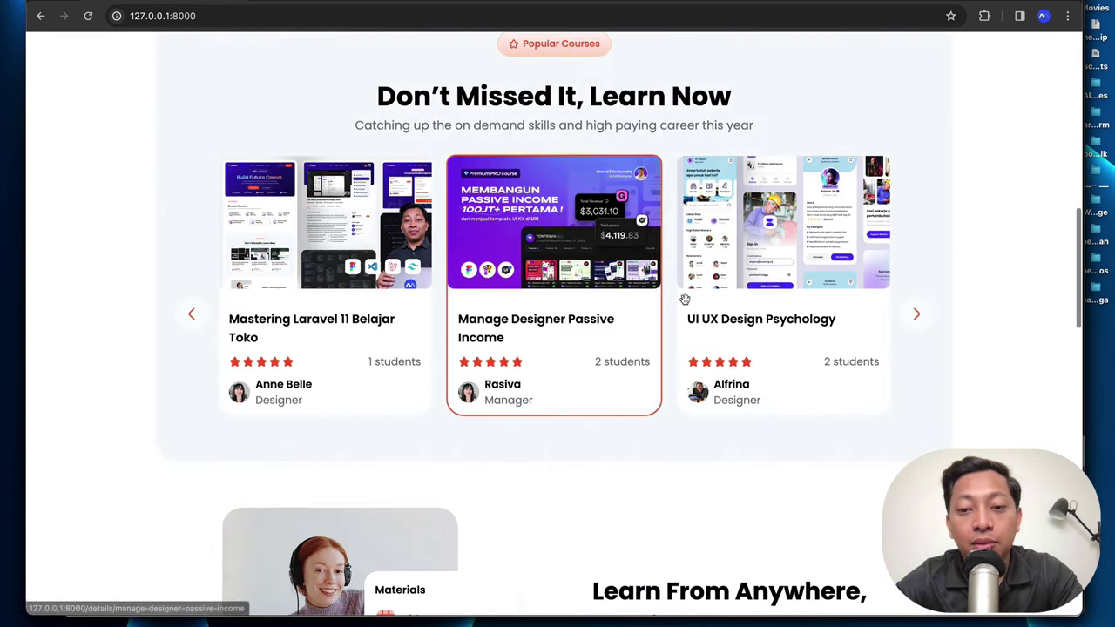
pyautogui.click(711, 323)
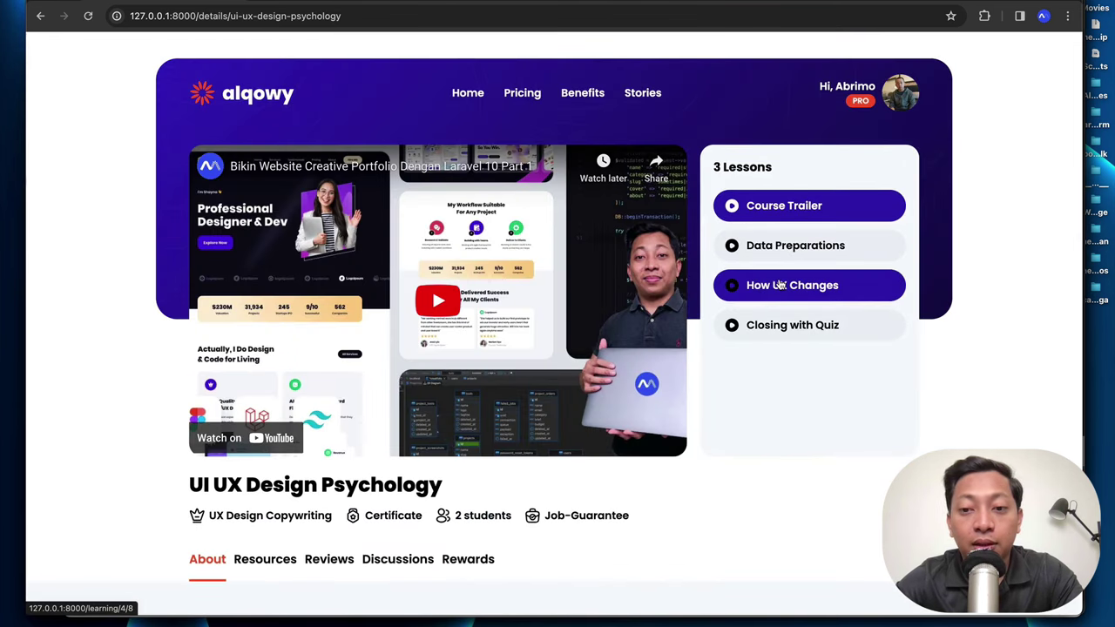
pyautogui.click(779, 286)
pyautogui.click(433, 430)
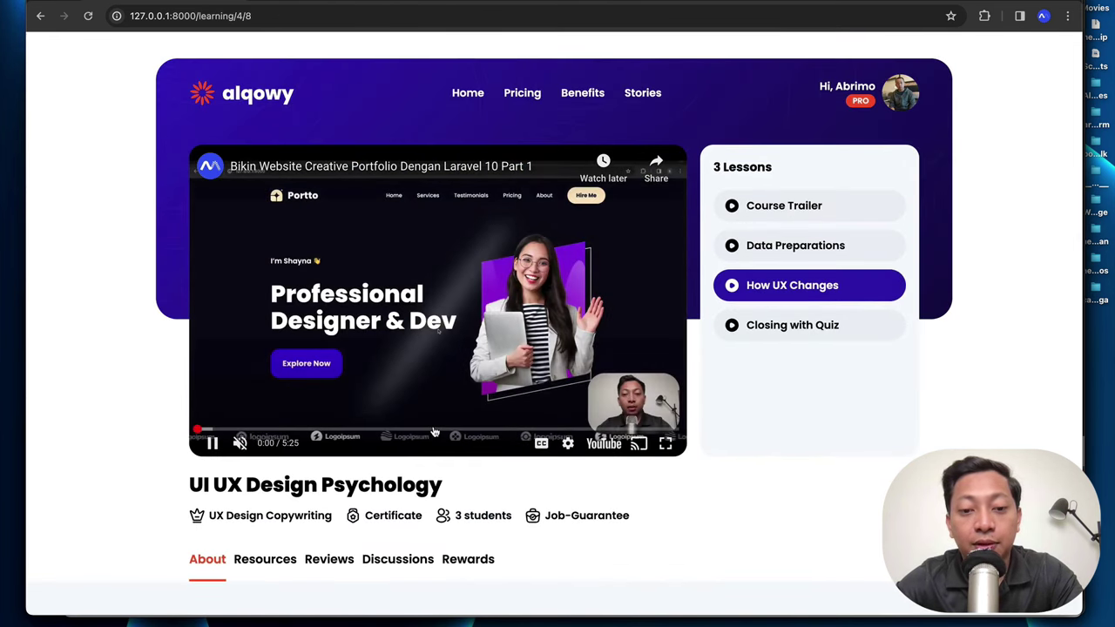
pyautogui.click(468, 94)
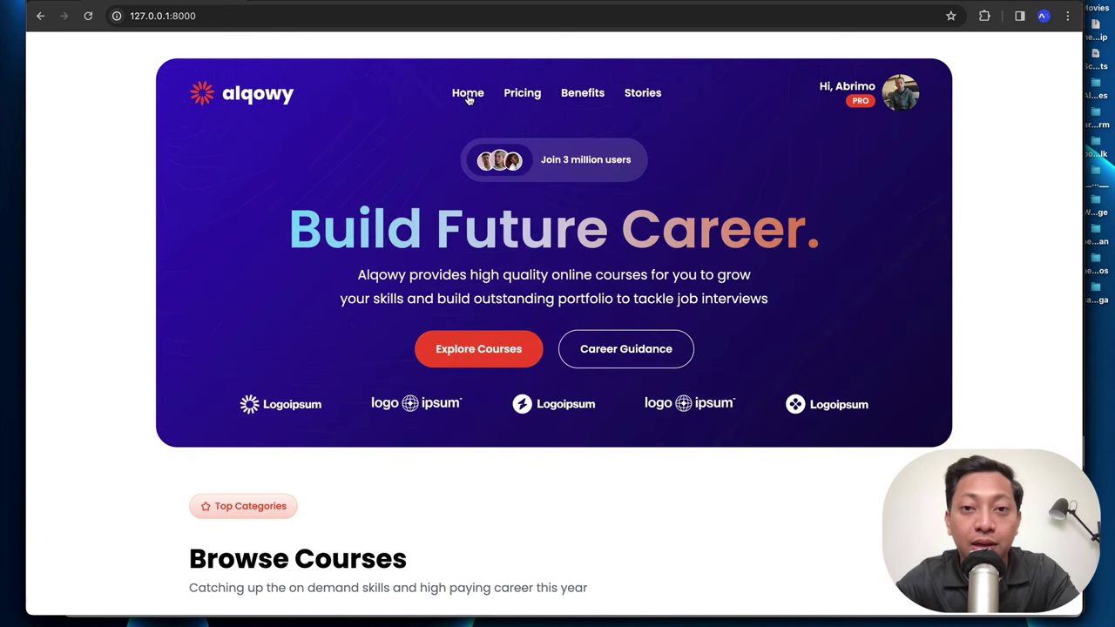